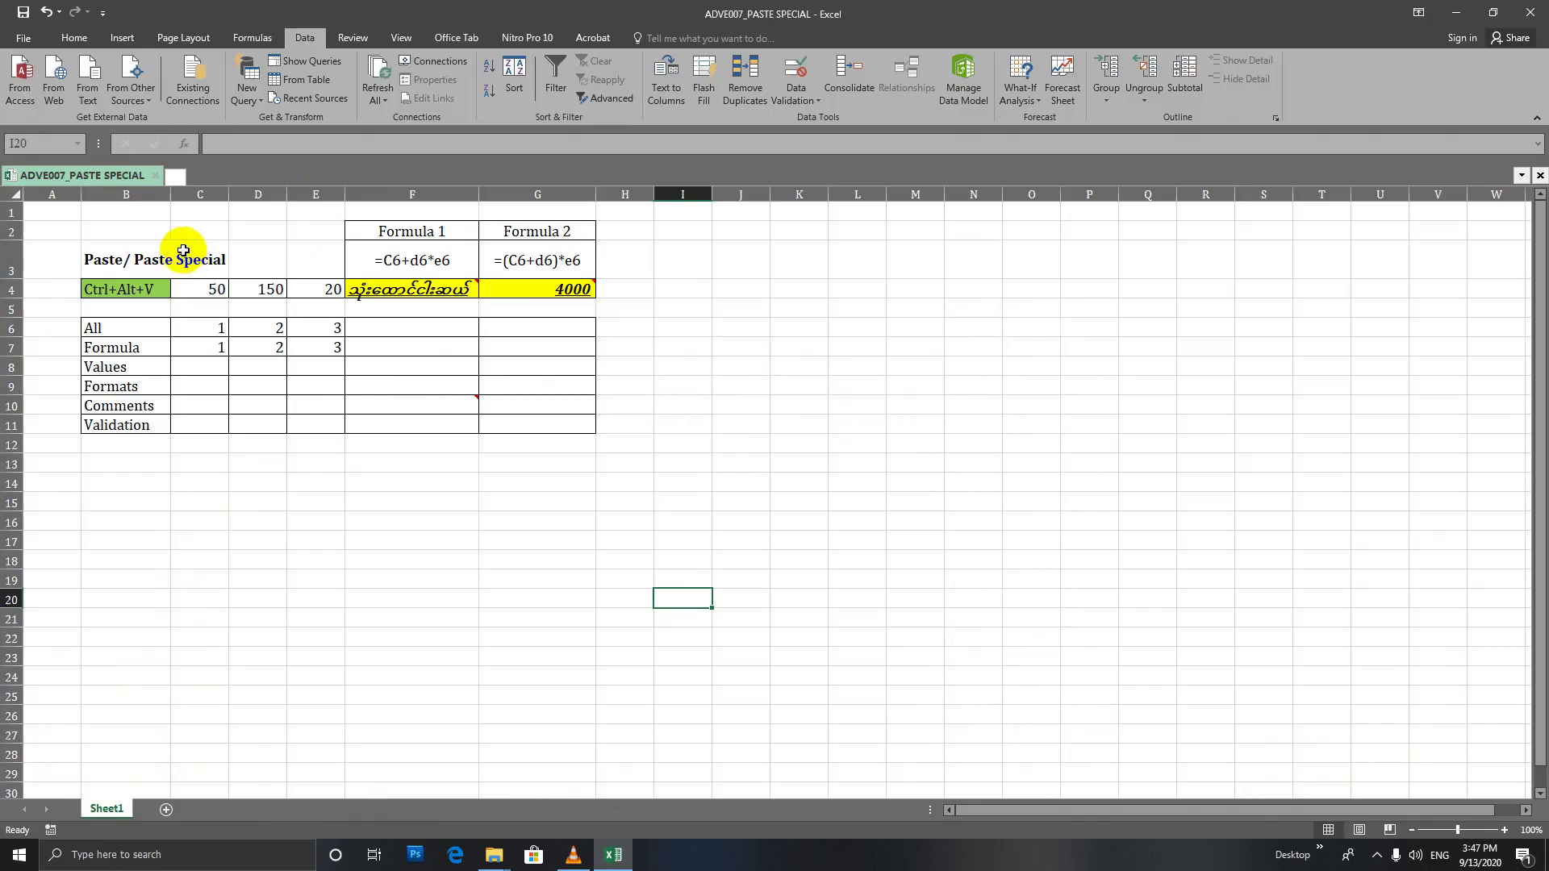
Select the Paste Special title and the row labels from All down to Validation
left_click(150, 258)
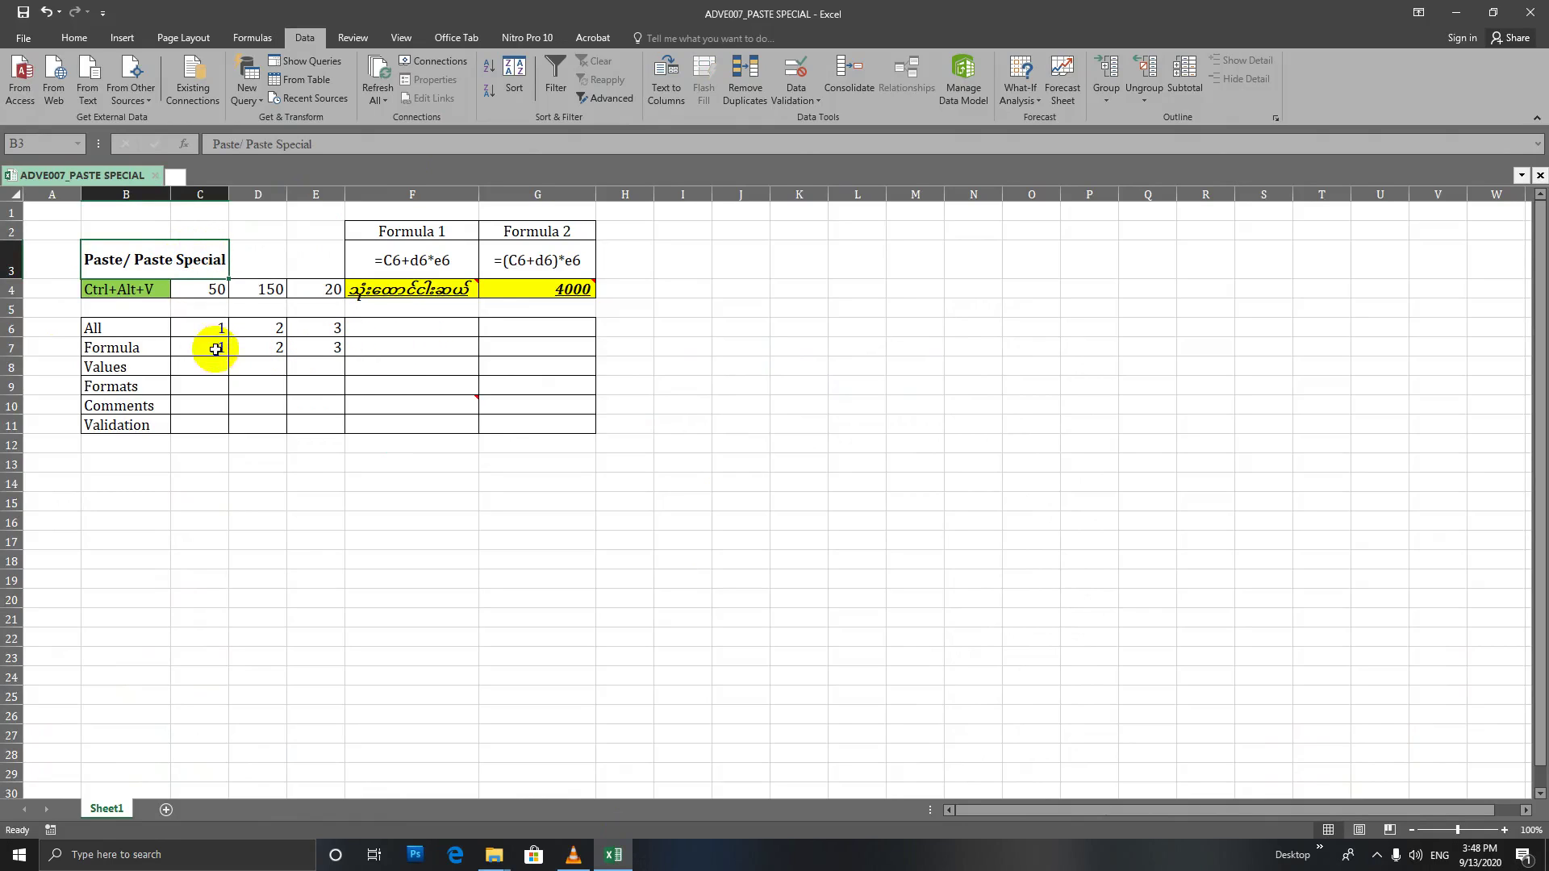
left_click_drag(126, 328, 121, 424)
left_click(143, 329)
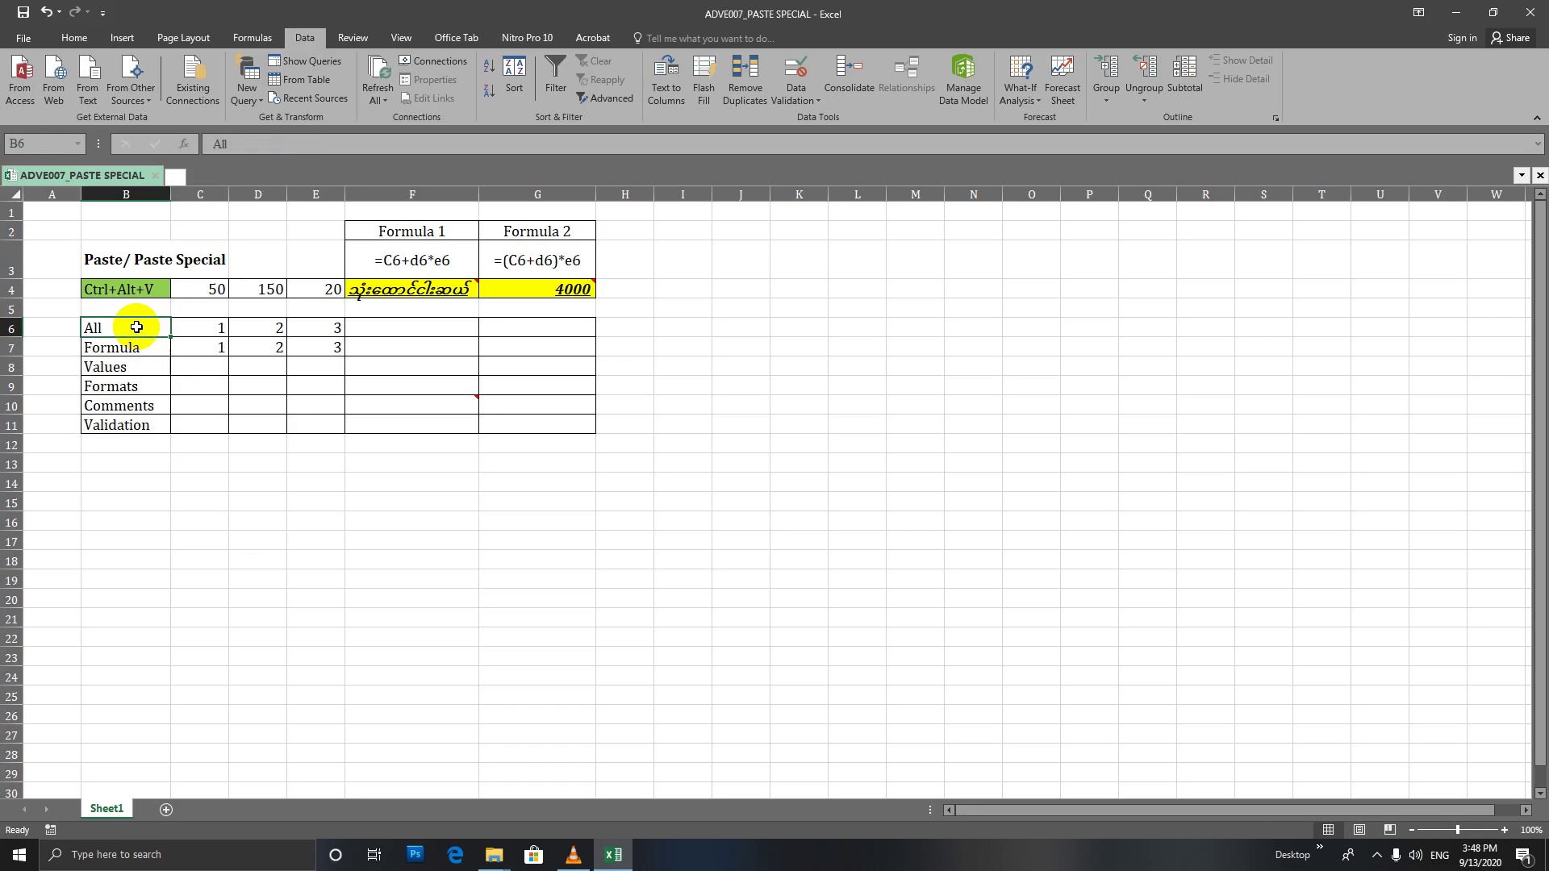
left_click_drag(137, 324, 144, 327)
left_click(142, 347)
left_click(139, 370)
left_click(144, 389)
left_click(151, 405)
left_click(150, 425)
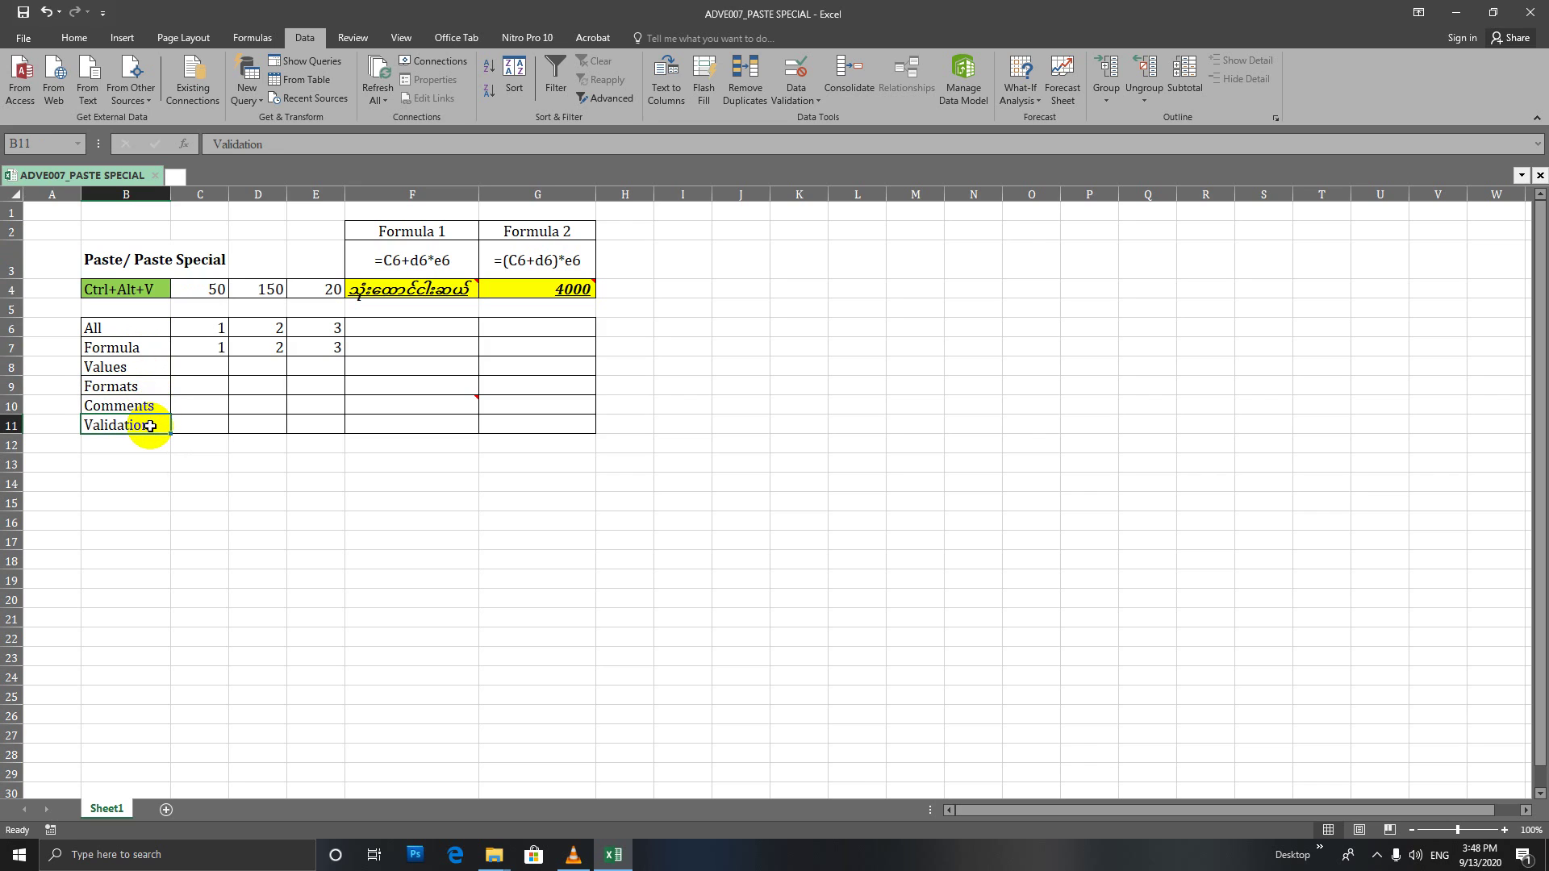
Go through the six labels All, Formula, Values, Formats, Comments and Validation in turn
left_click_drag(131, 327, 145, 427)
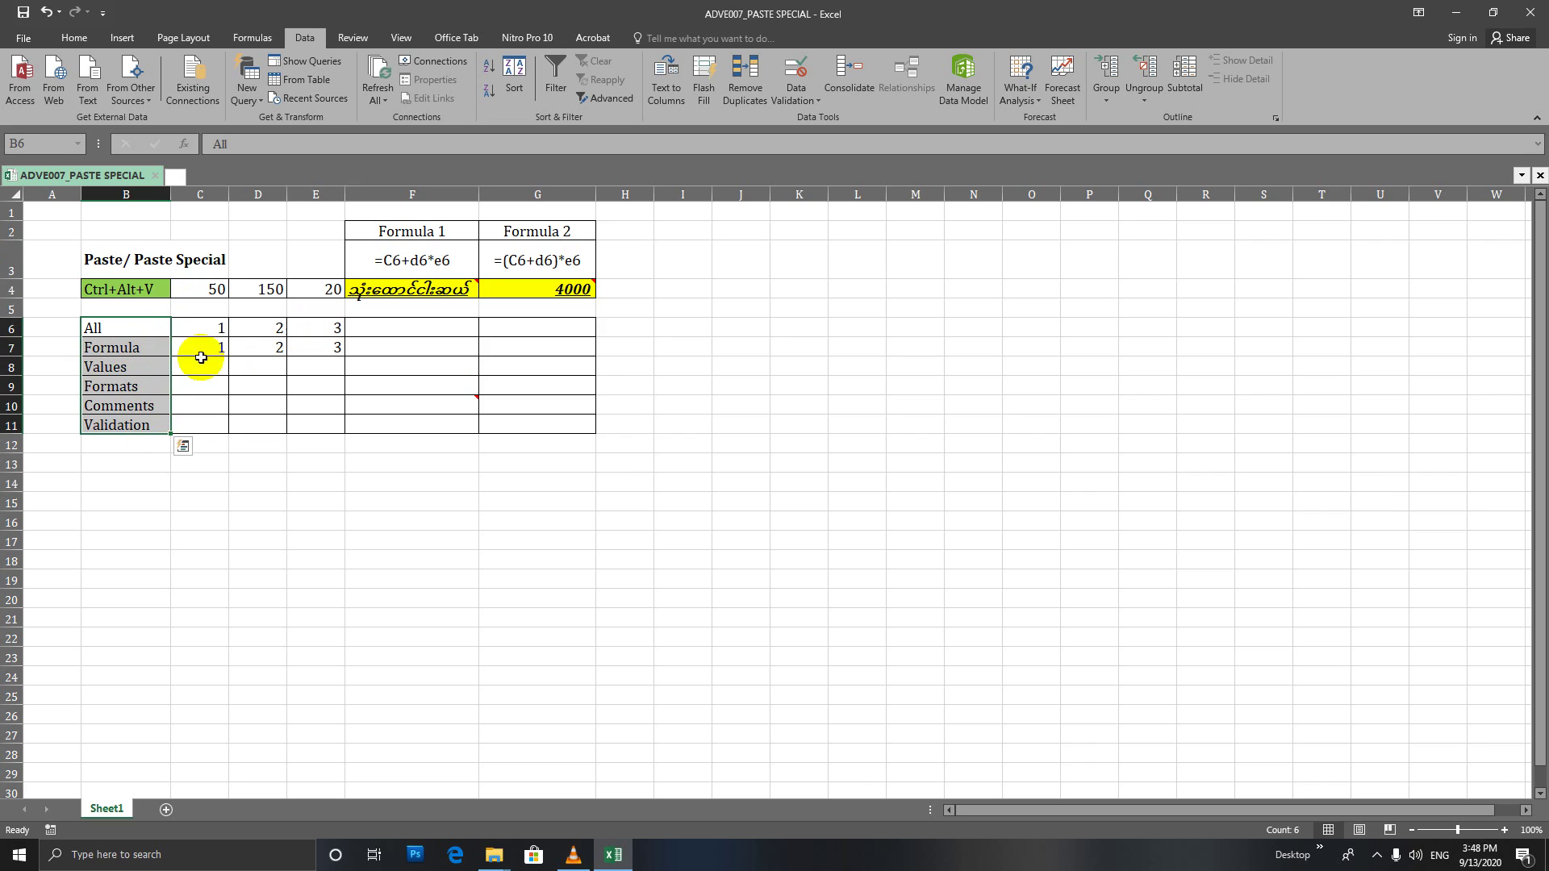
left_click(130, 332)
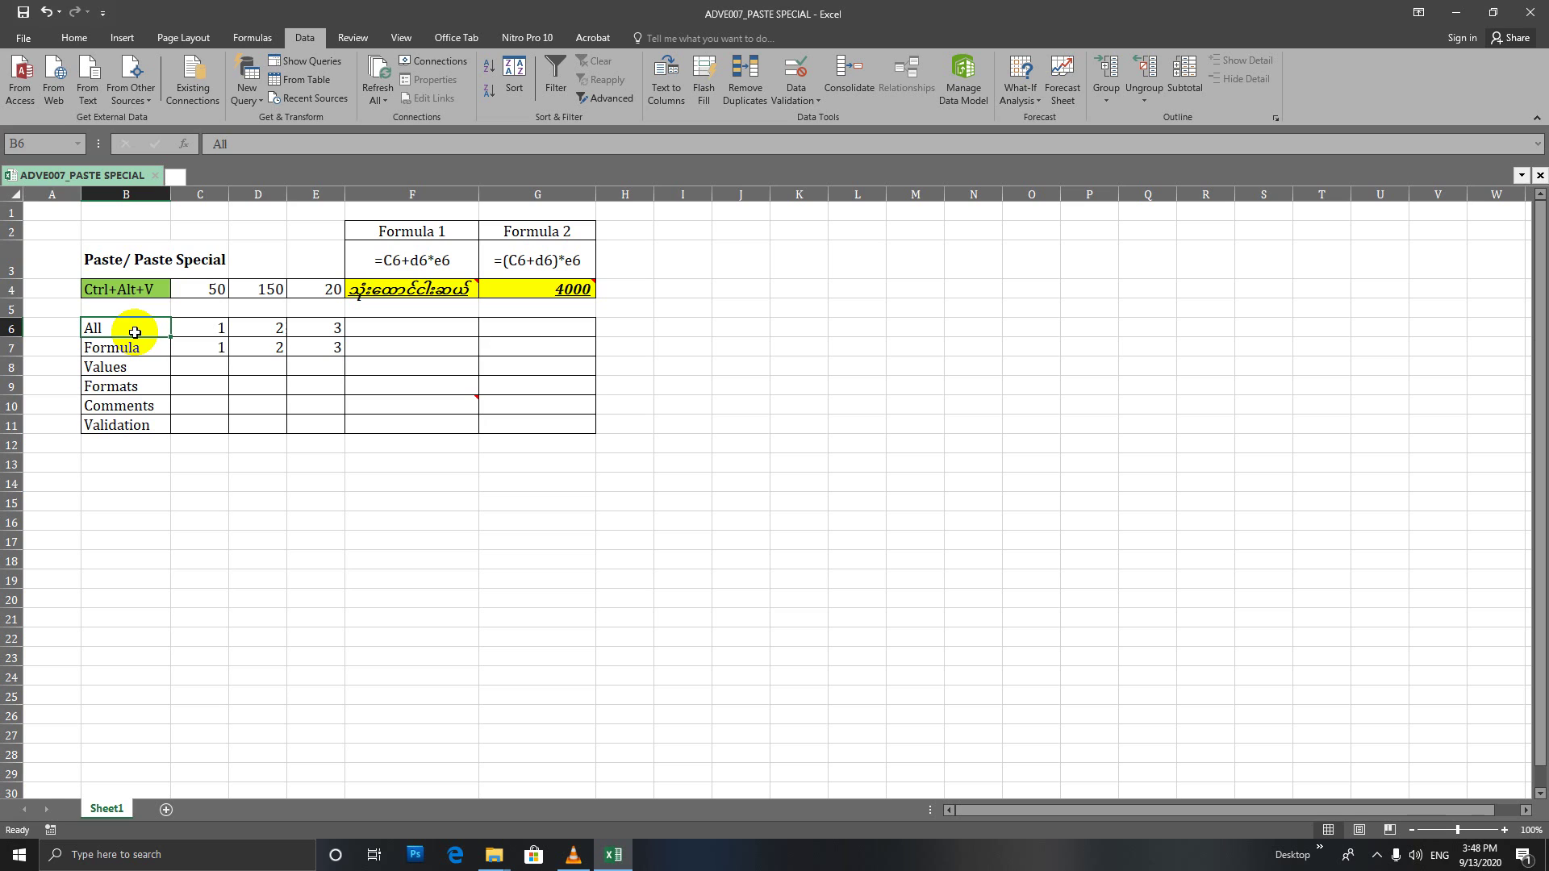
left_click(131, 348)
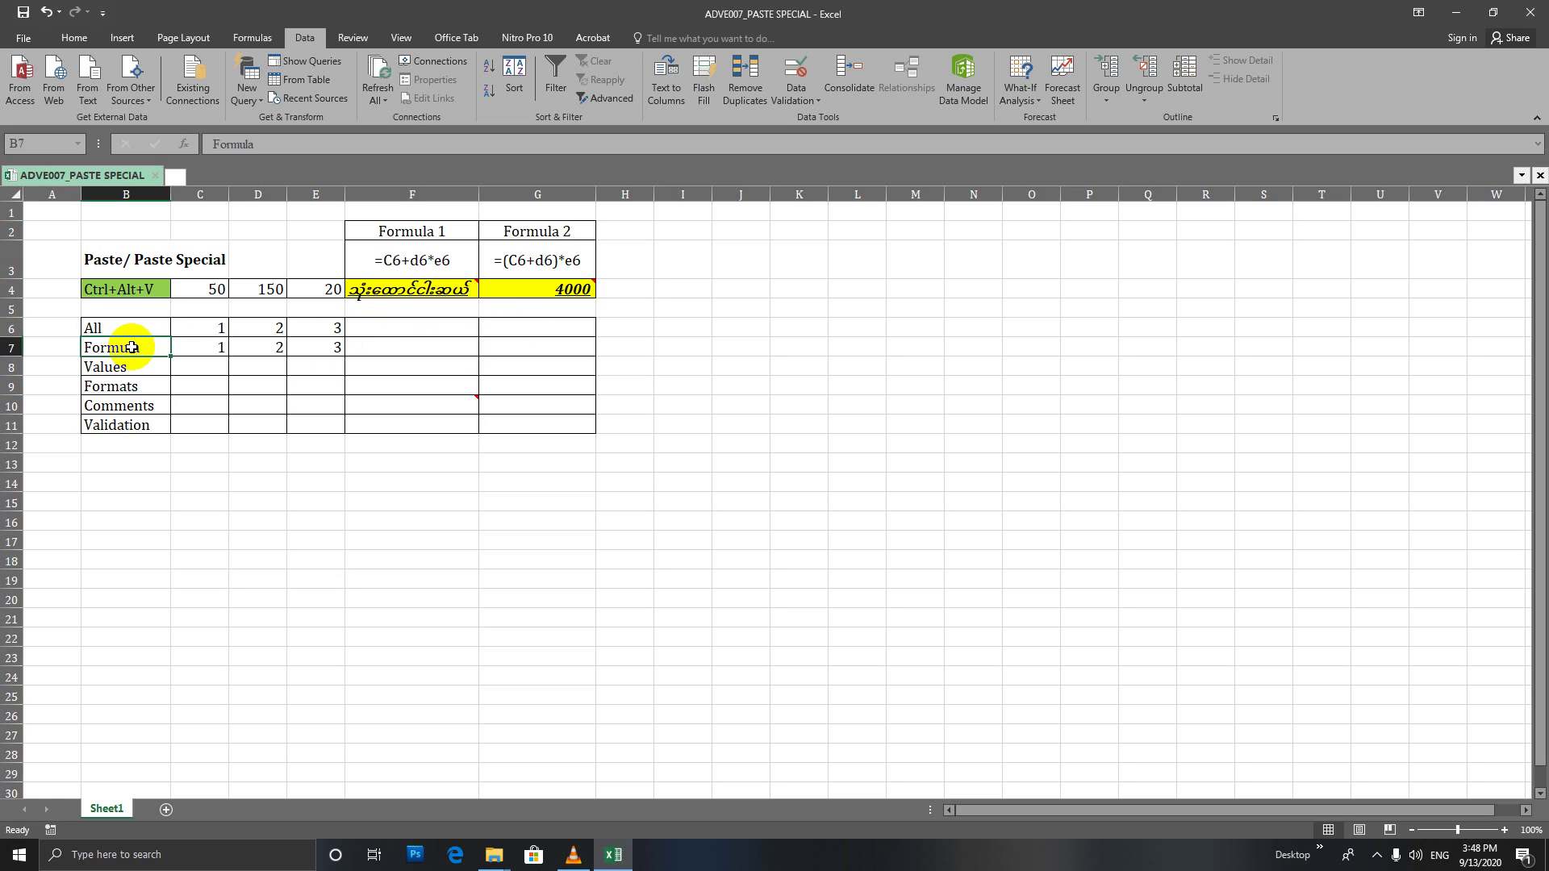
left_click(165, 372)
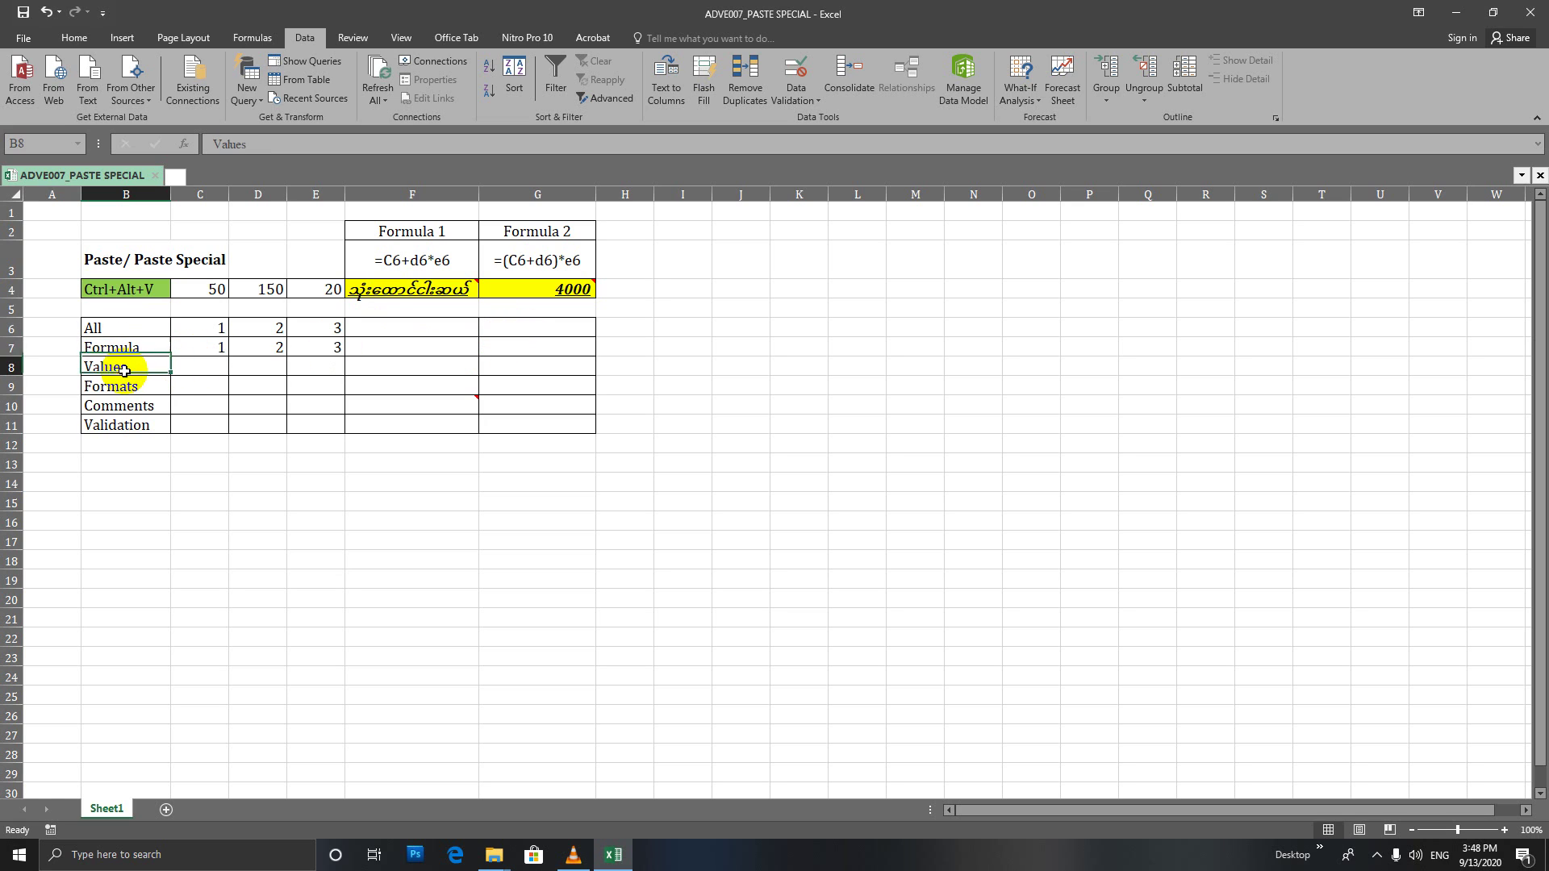
left_click(140, 388)
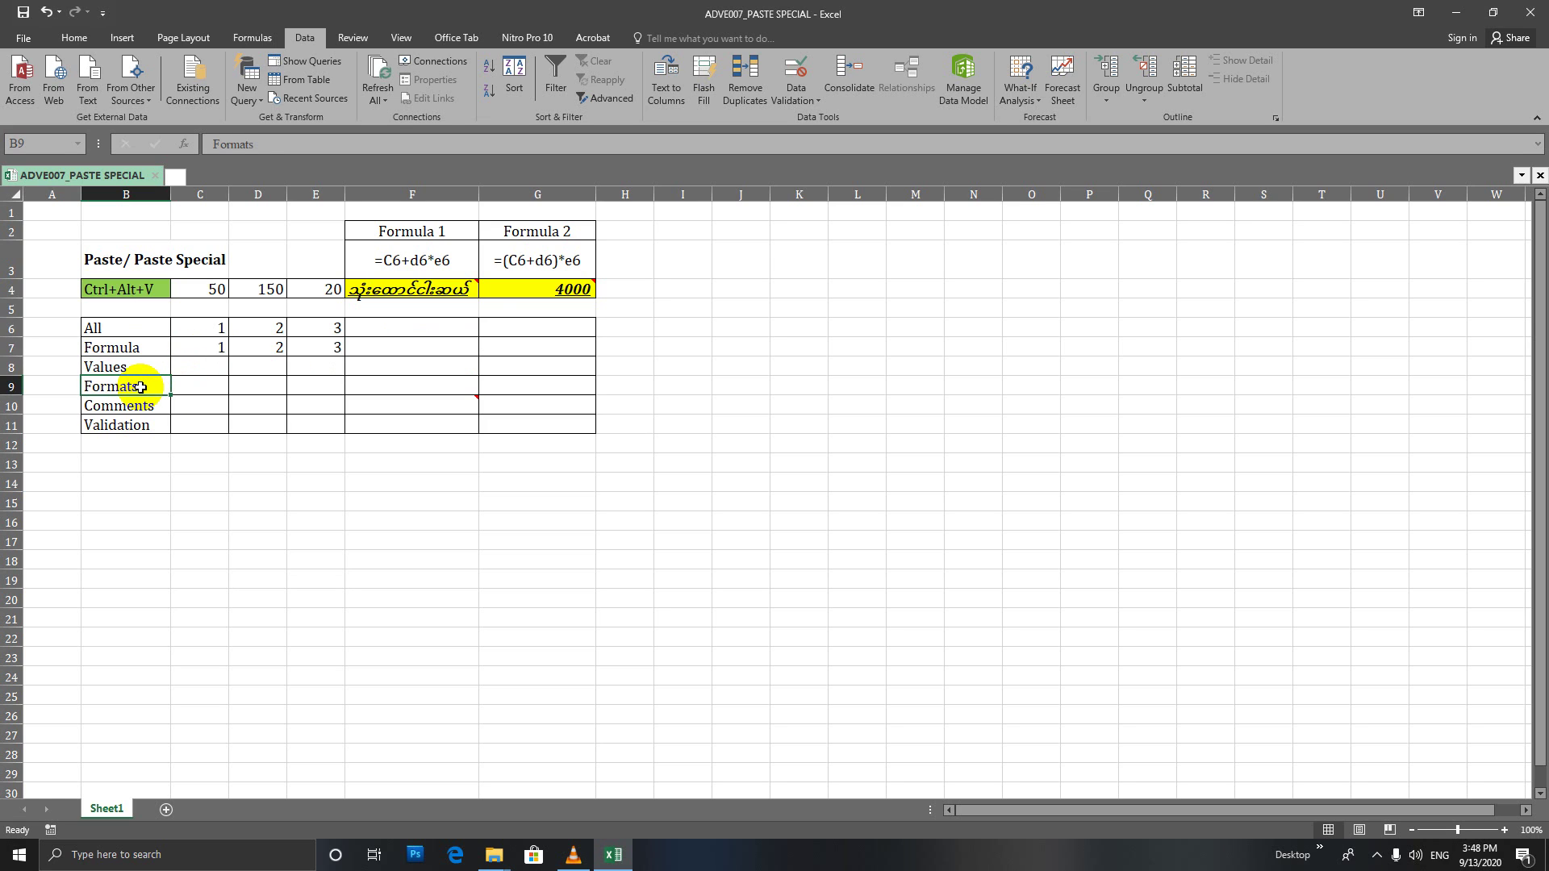
left_click(149, 406)
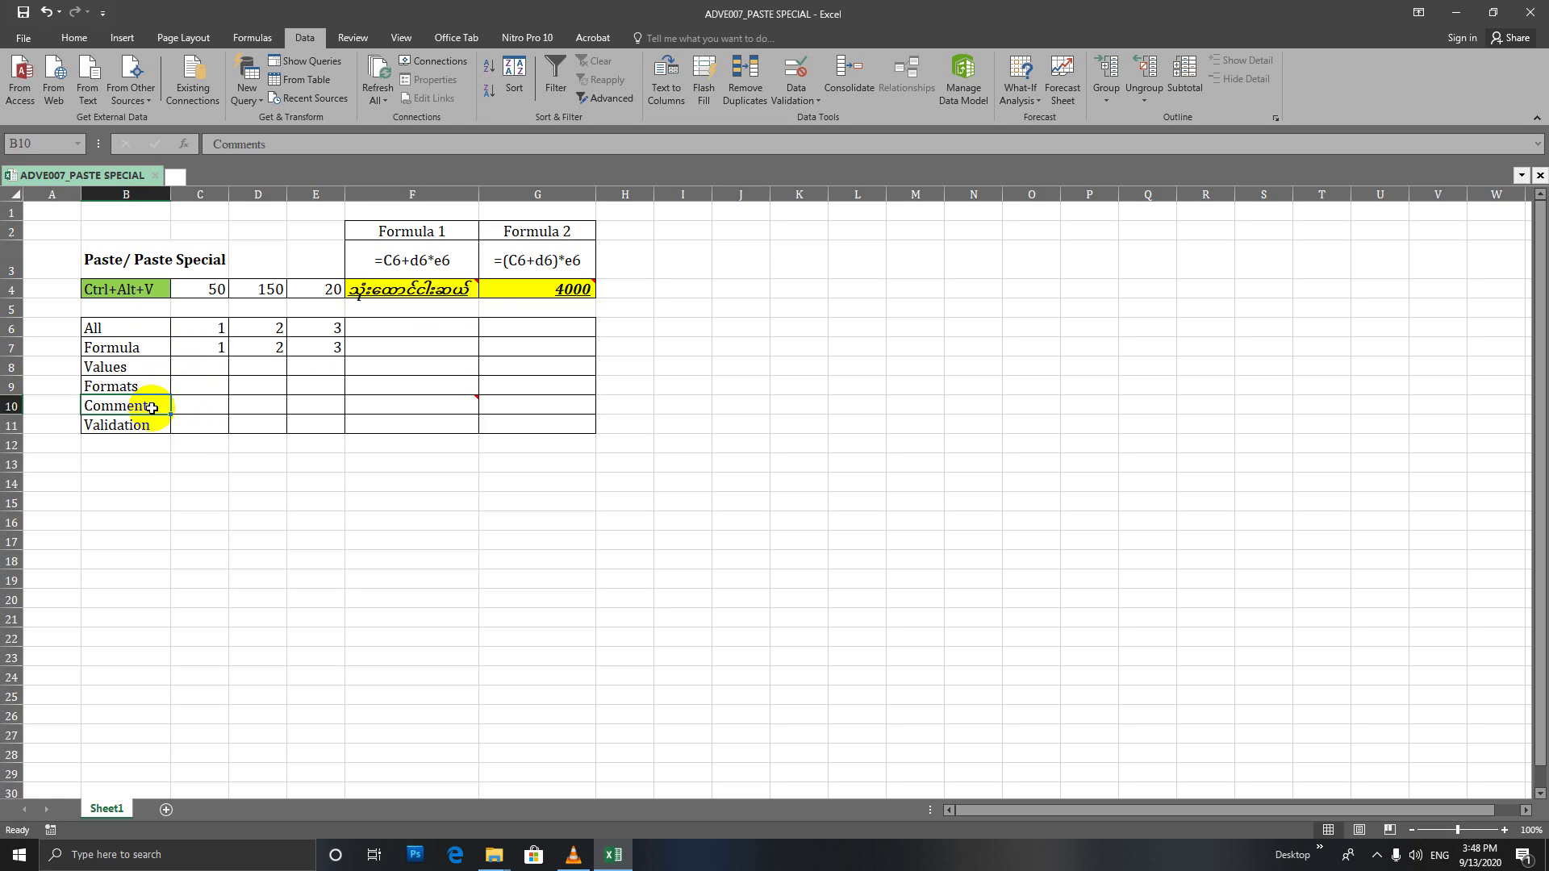
left_click(145, 425)
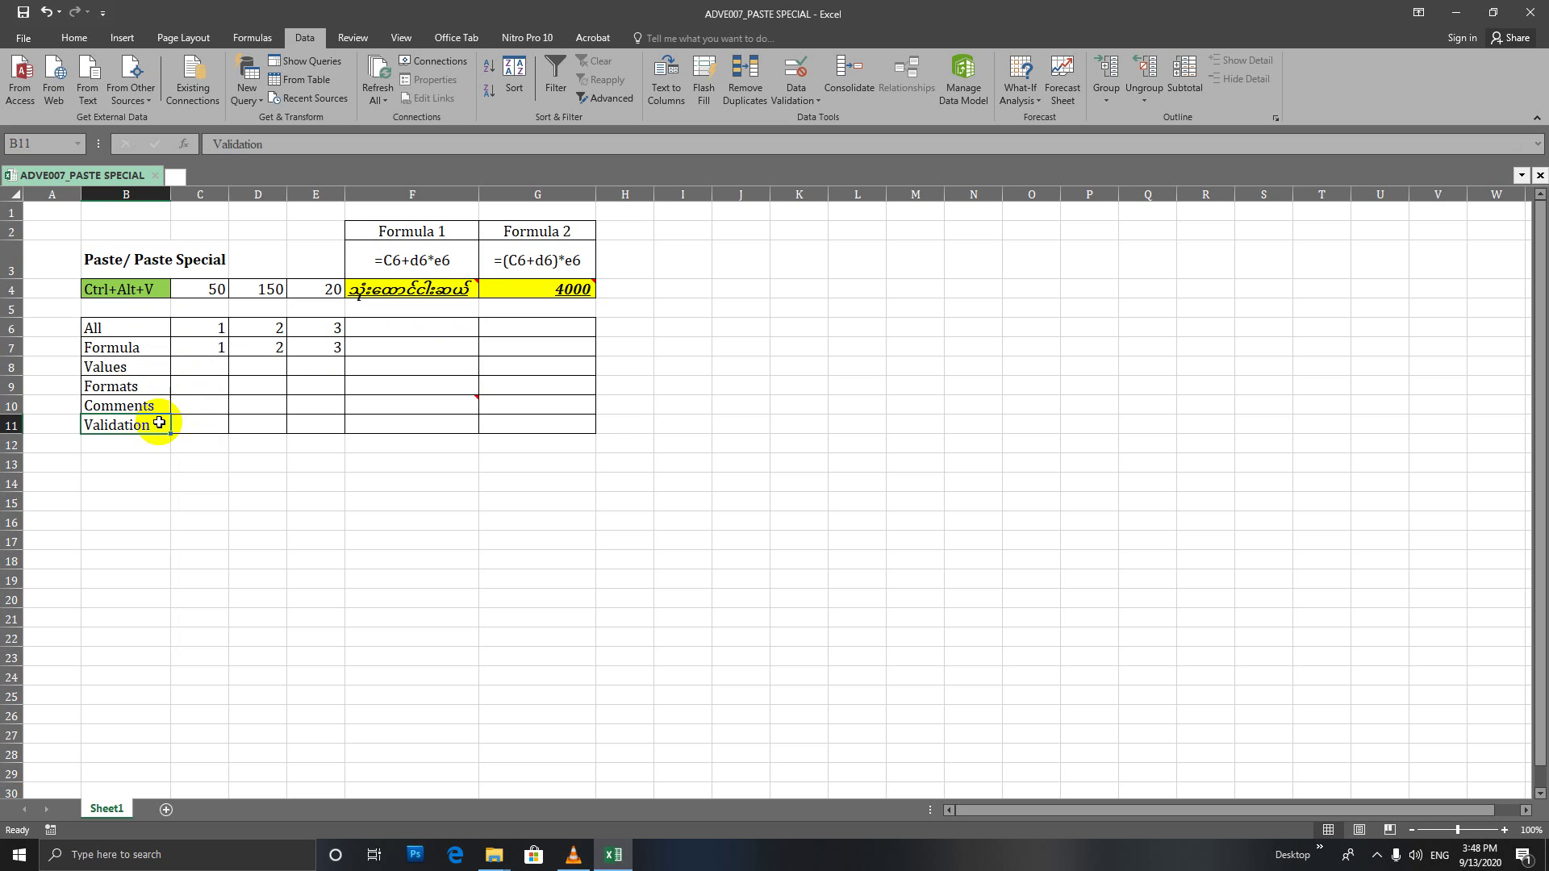
Inspect the formulas in F4 and G4 and the comment on F4
left_click(381, 292)
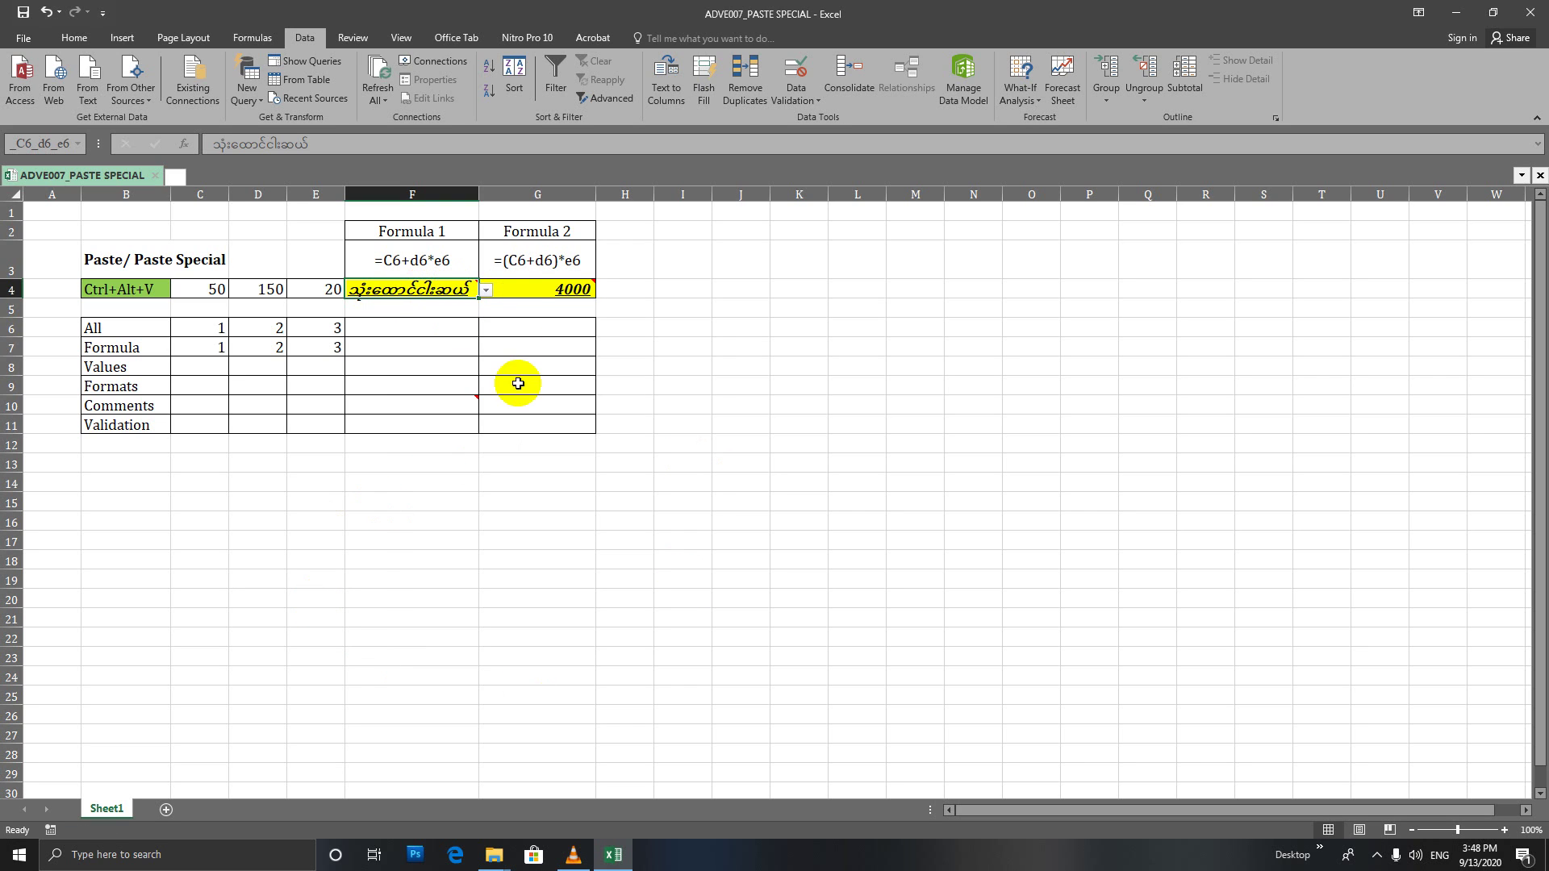
left_click(528, 291)
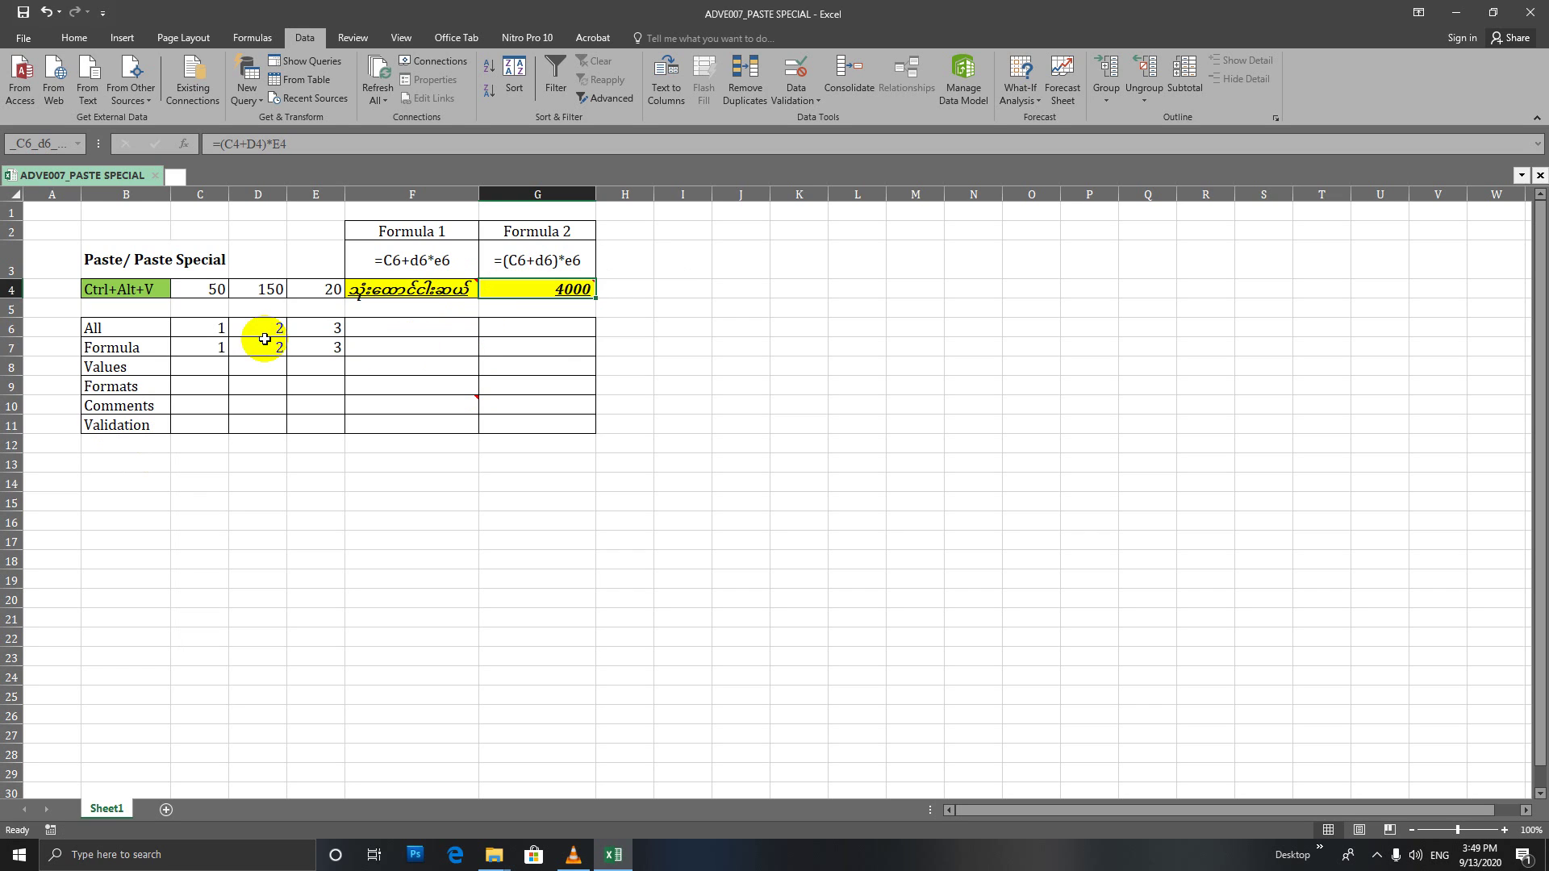
left_click(399, 289)
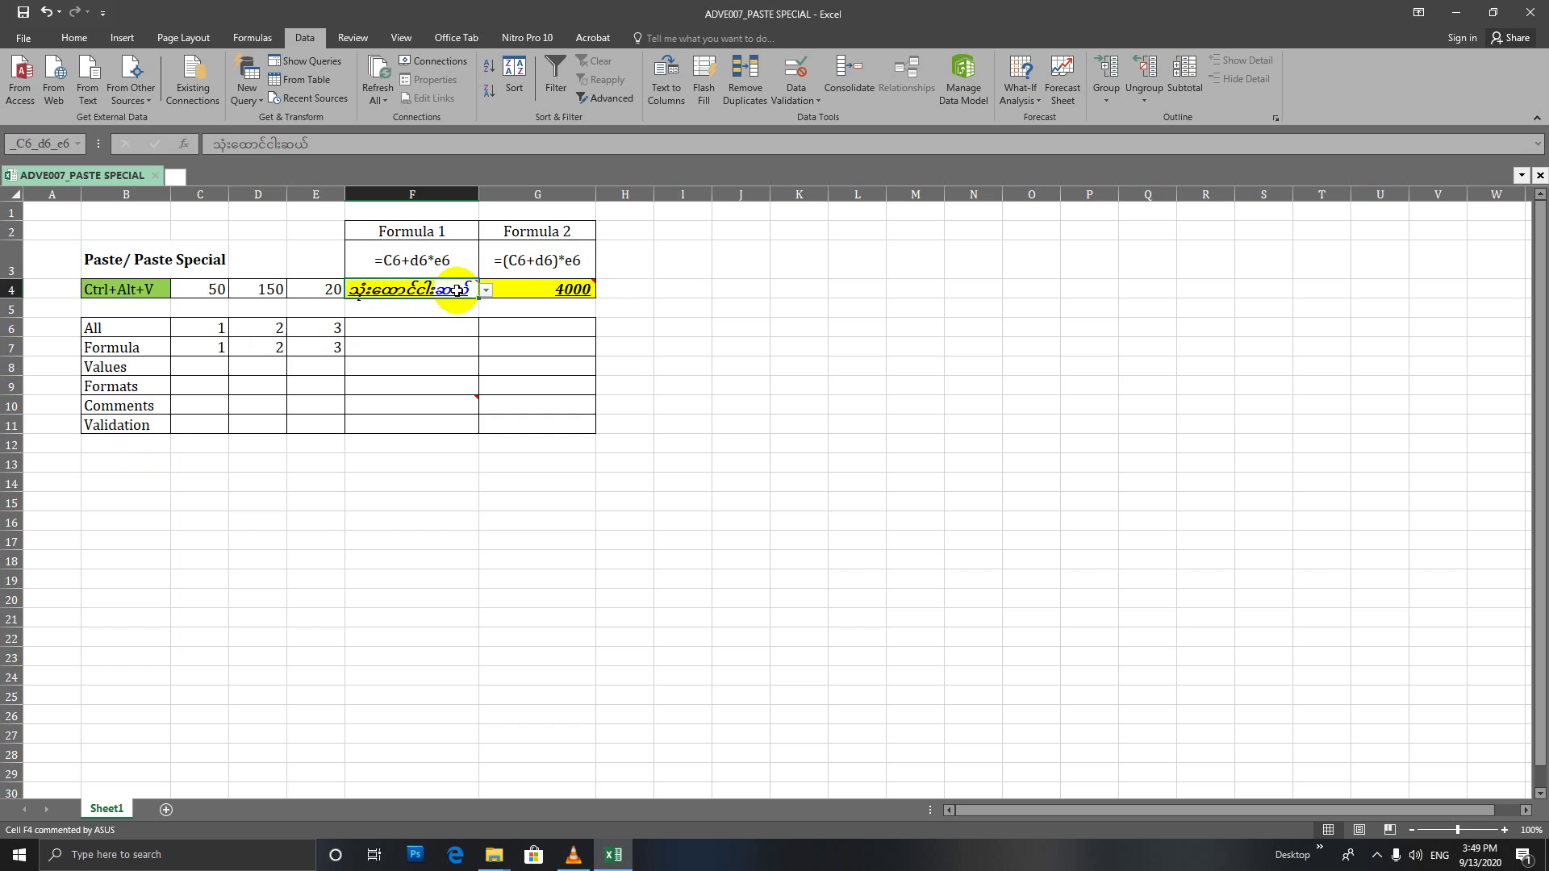
Copy F4 and paste it into F6 using Paste Special with All
left_click(71, 37)
left_click(65, 81)
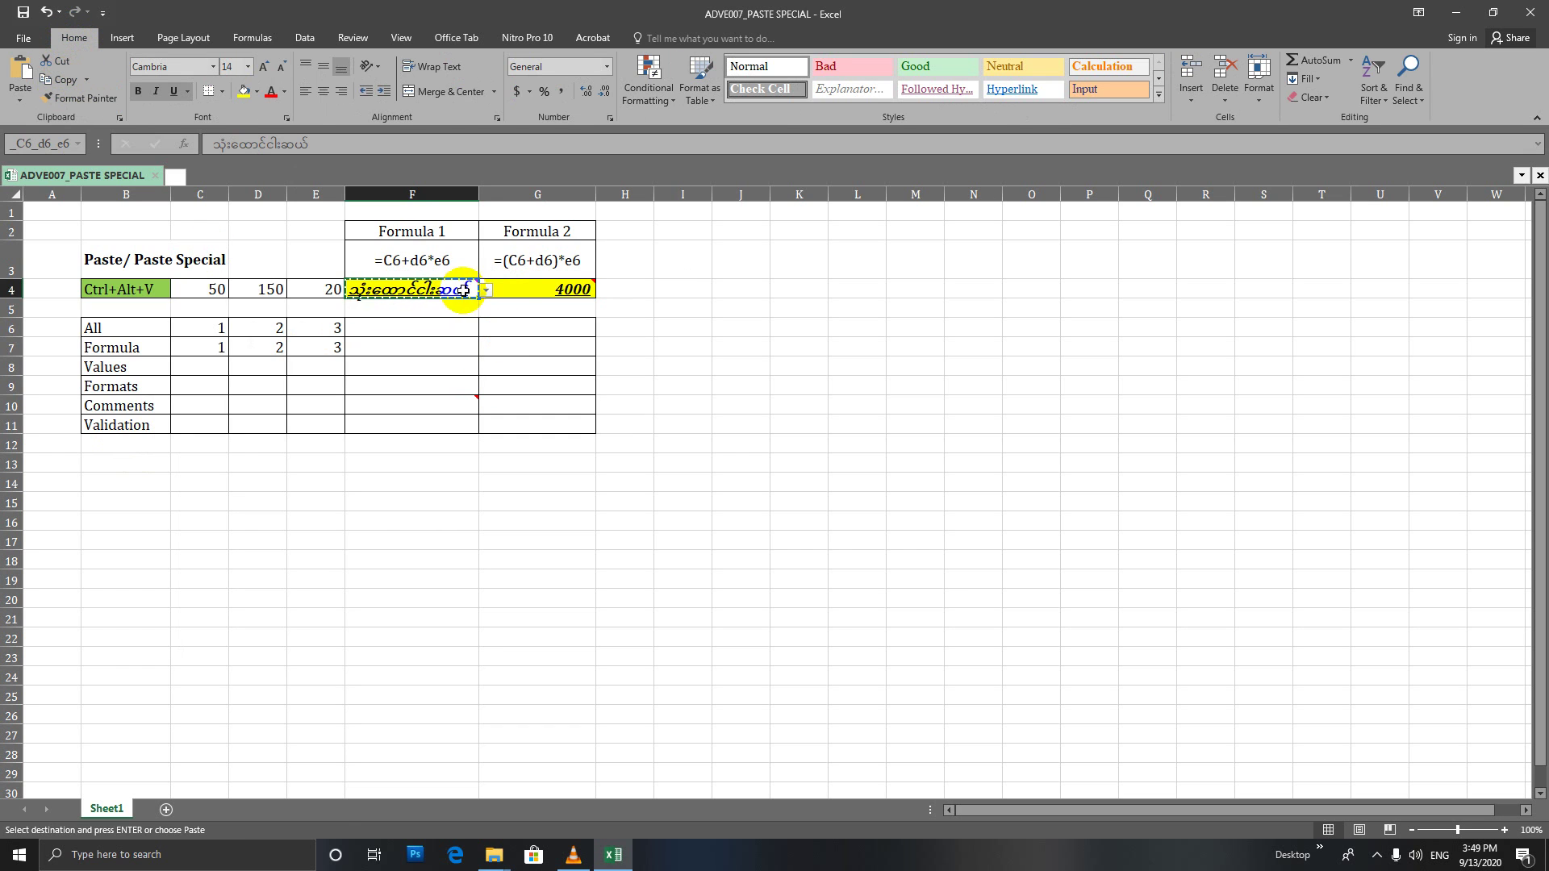
left_click(405, 329)
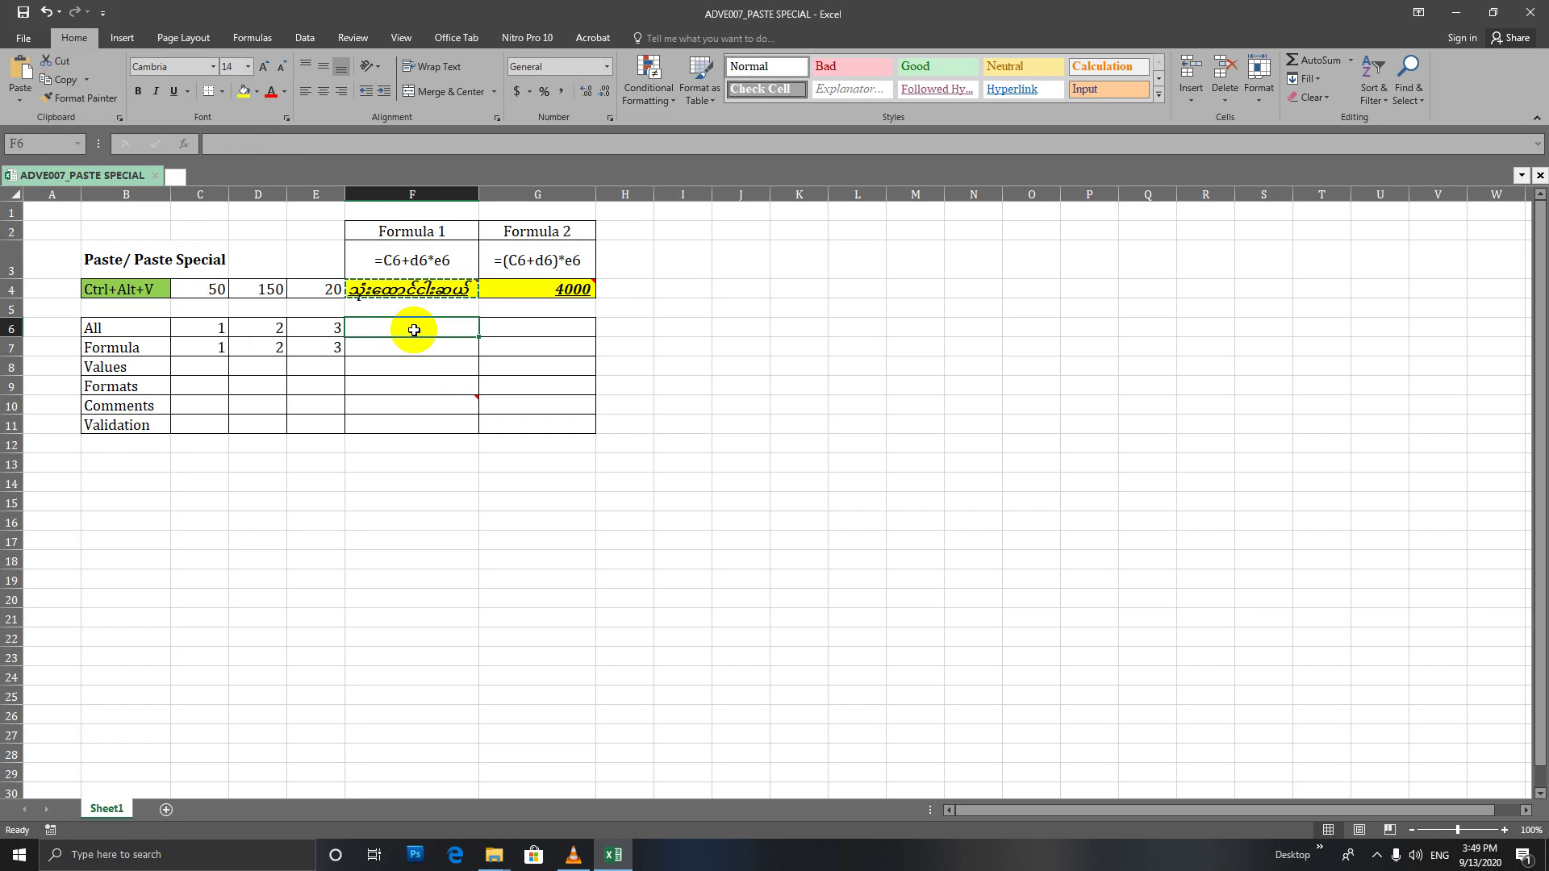
left_click(21, 106)
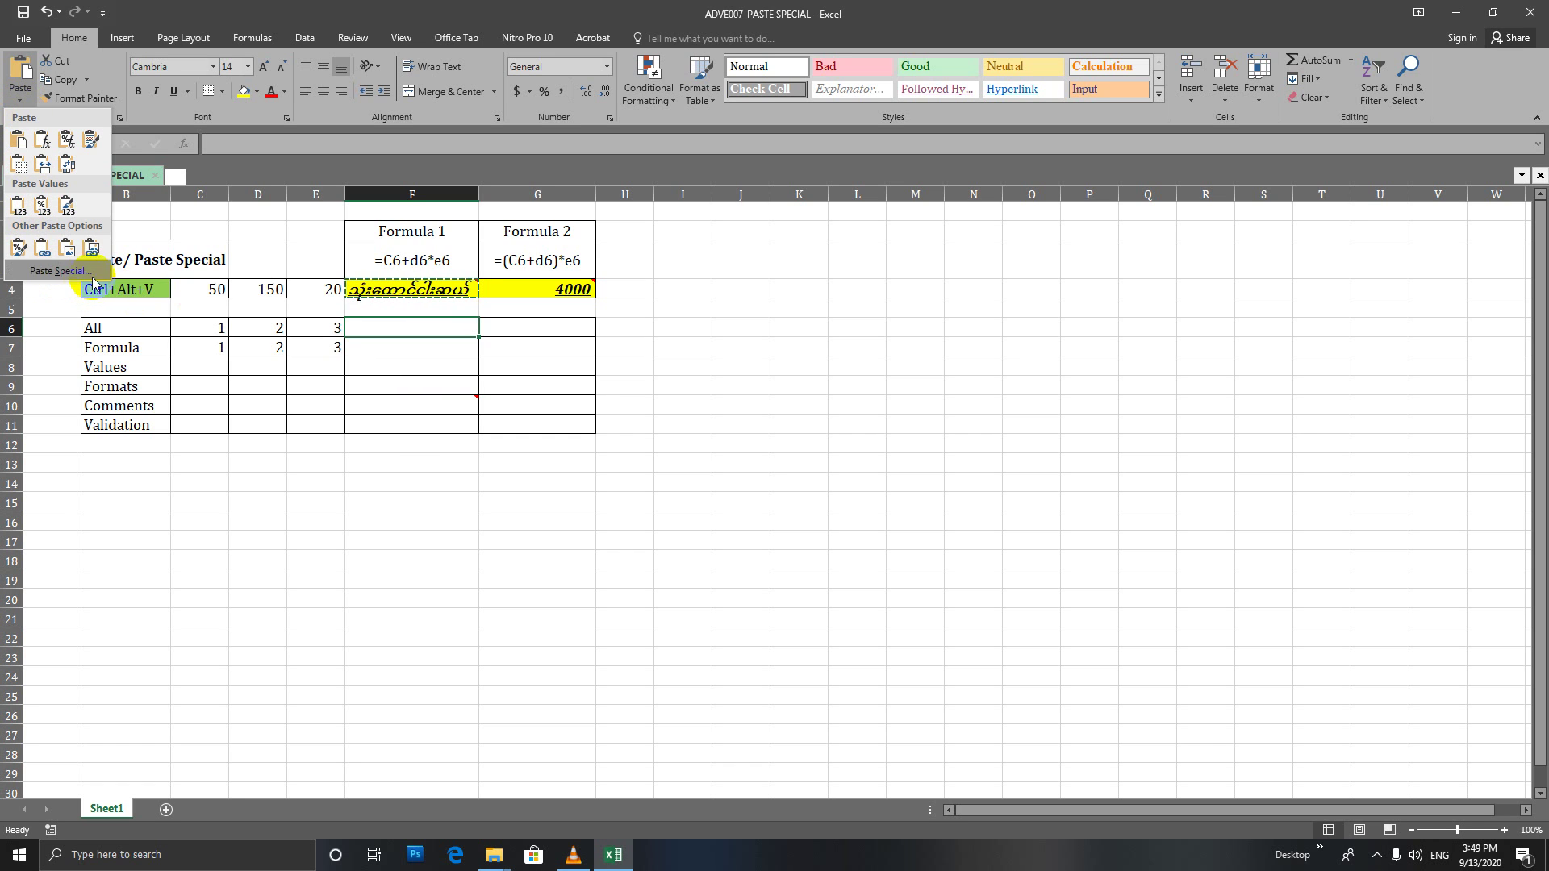
left_click(71, 273)
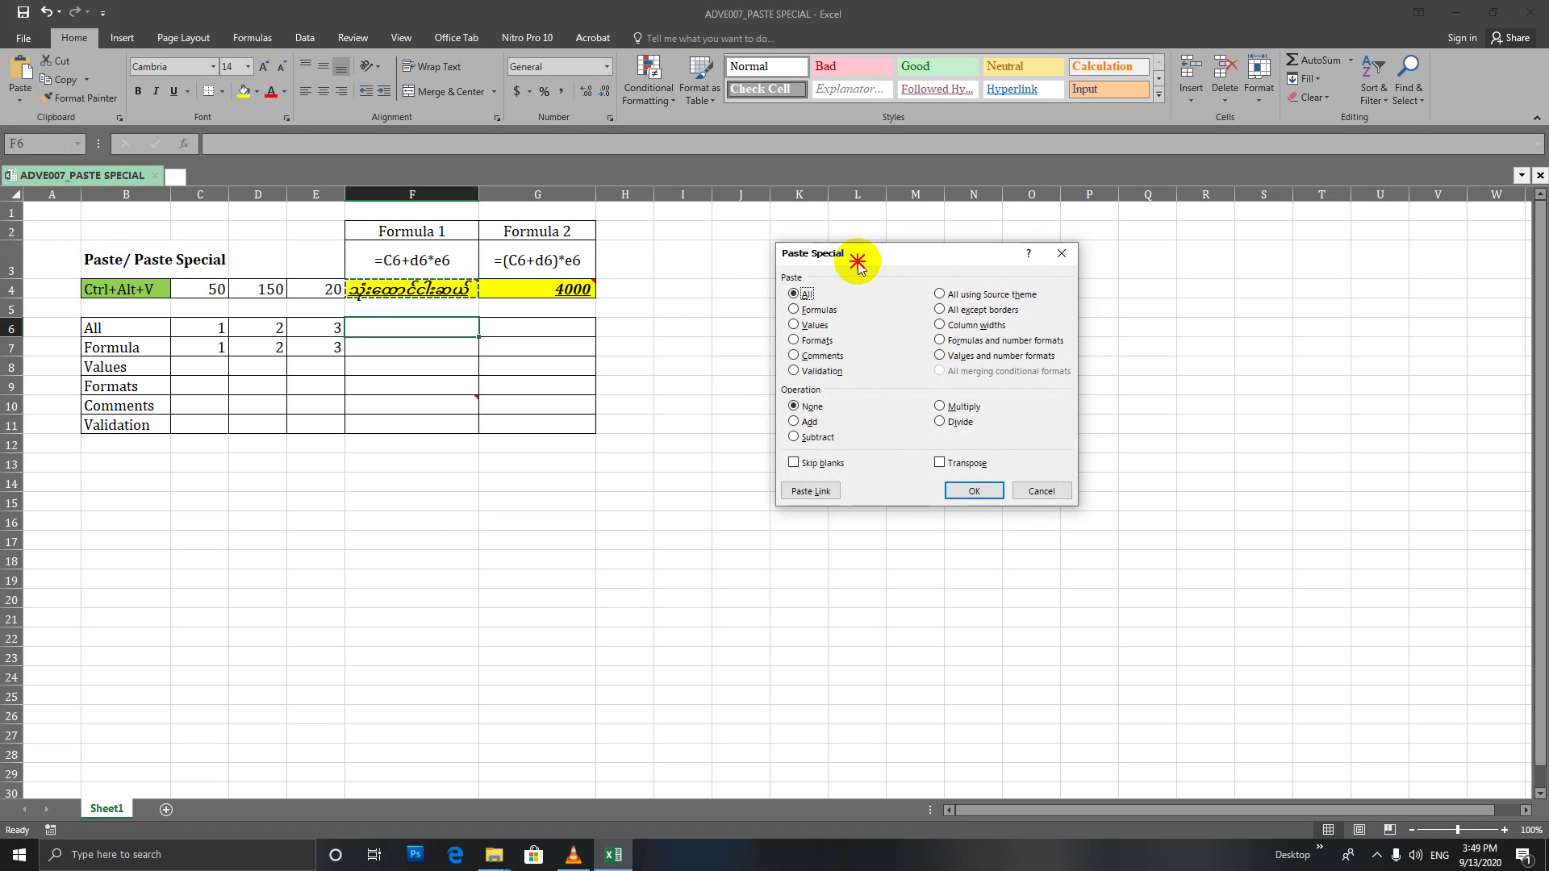
left_click_drag(864, 249, 812, 217)
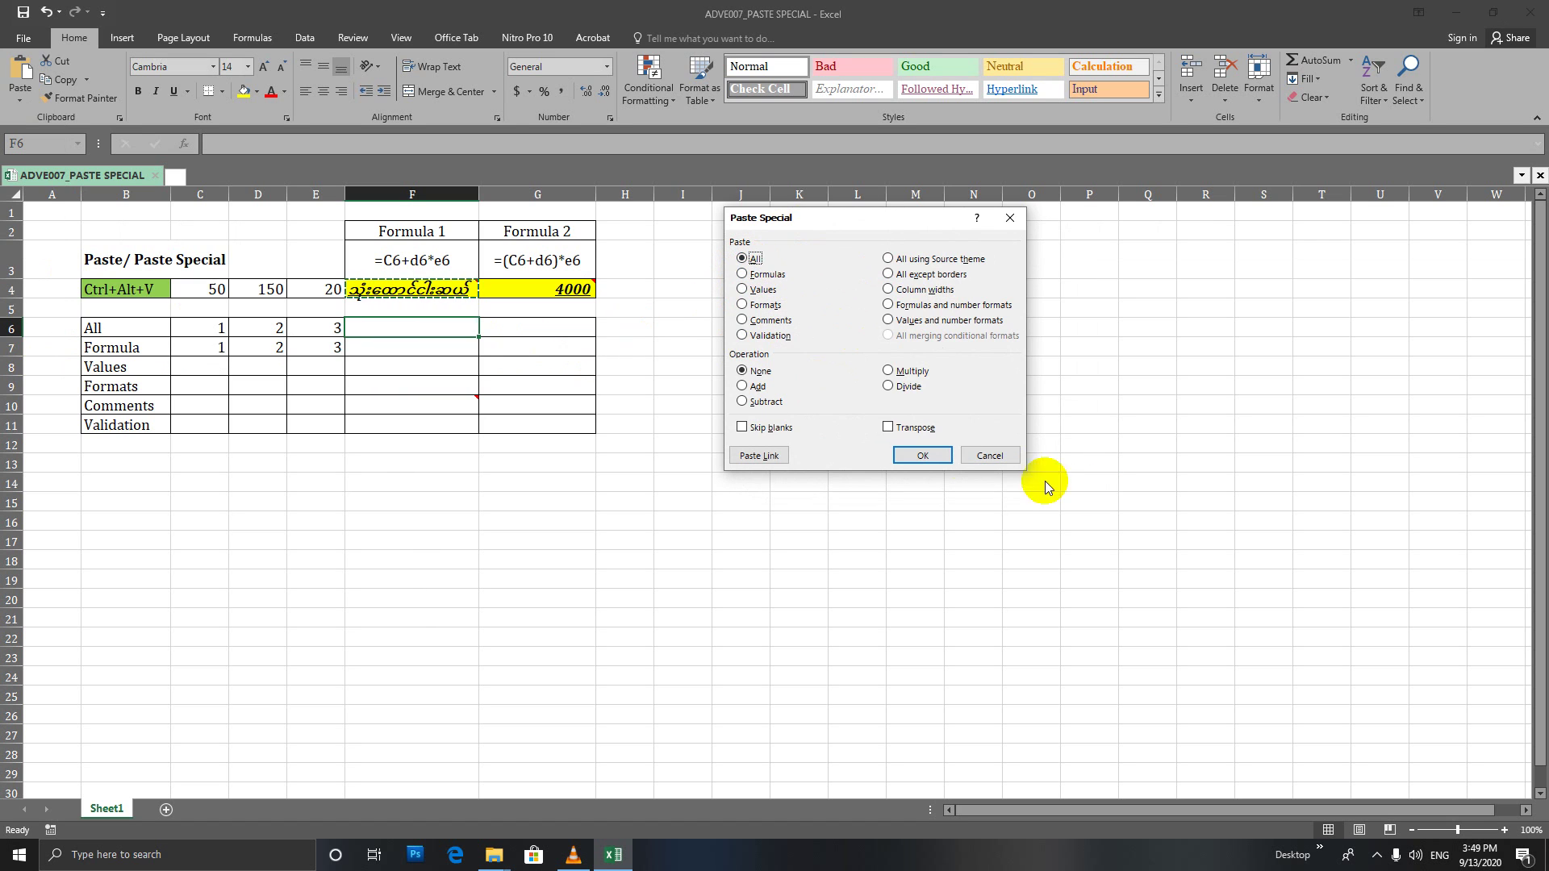
left_click(919, 456)
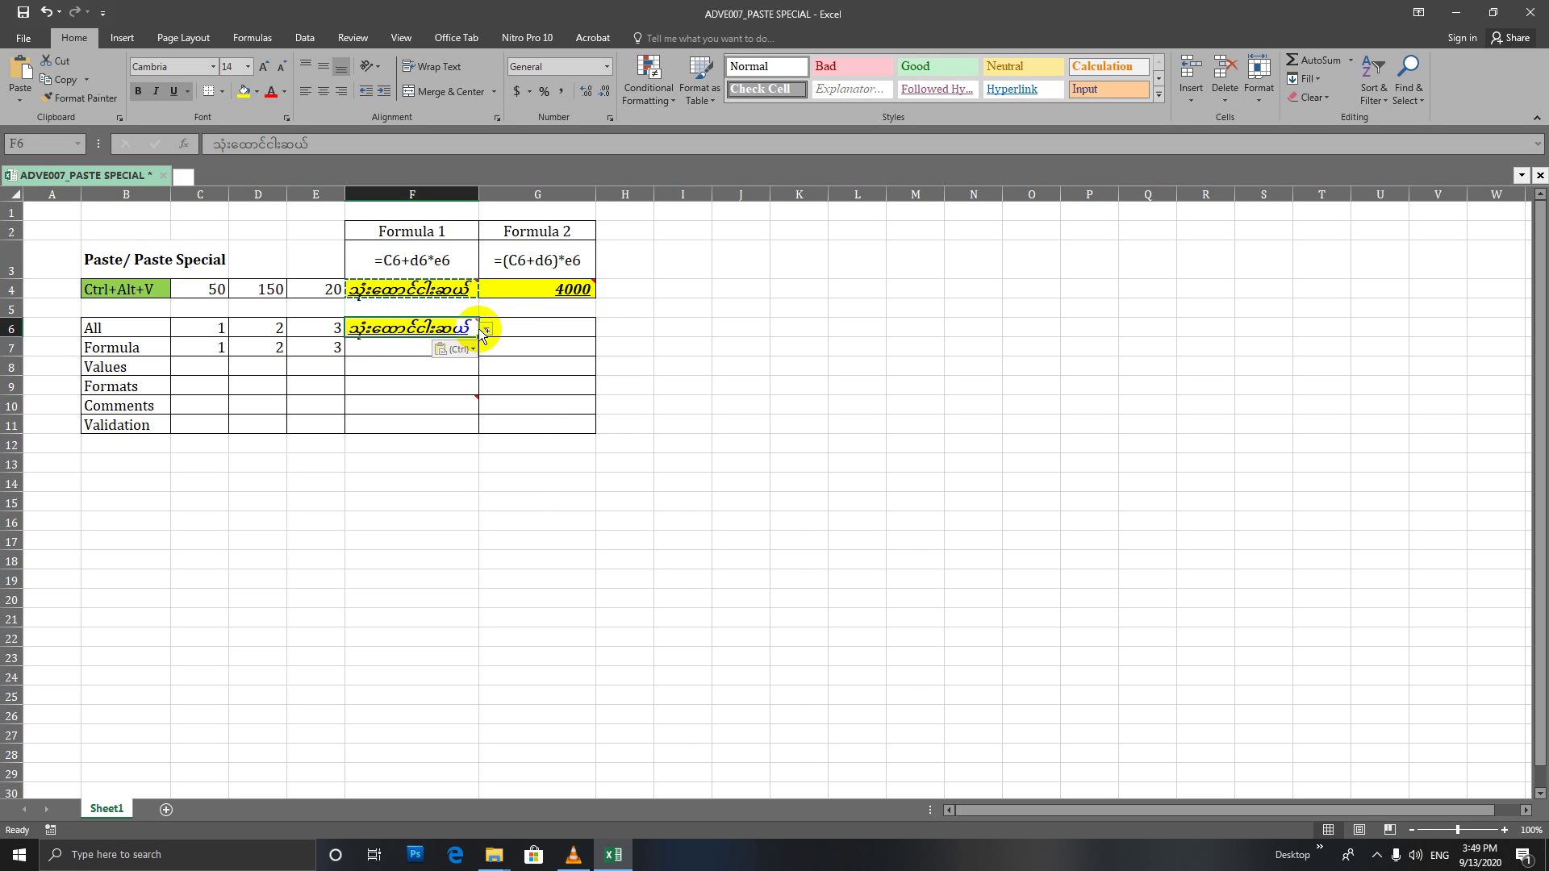
key("ctrl")
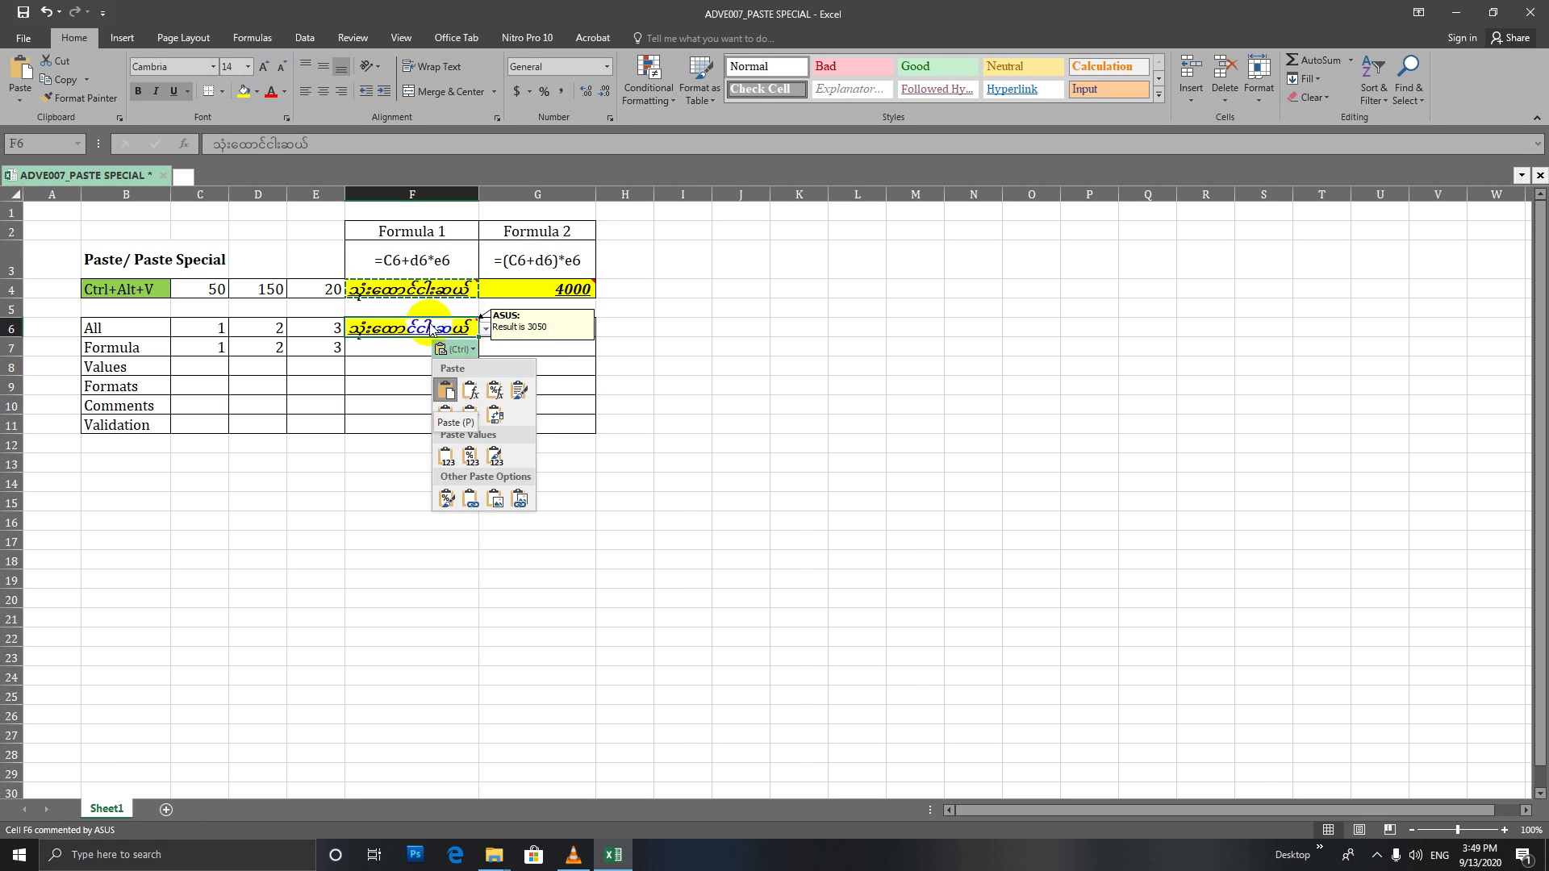
key("Escape")
left_click(397, 349)
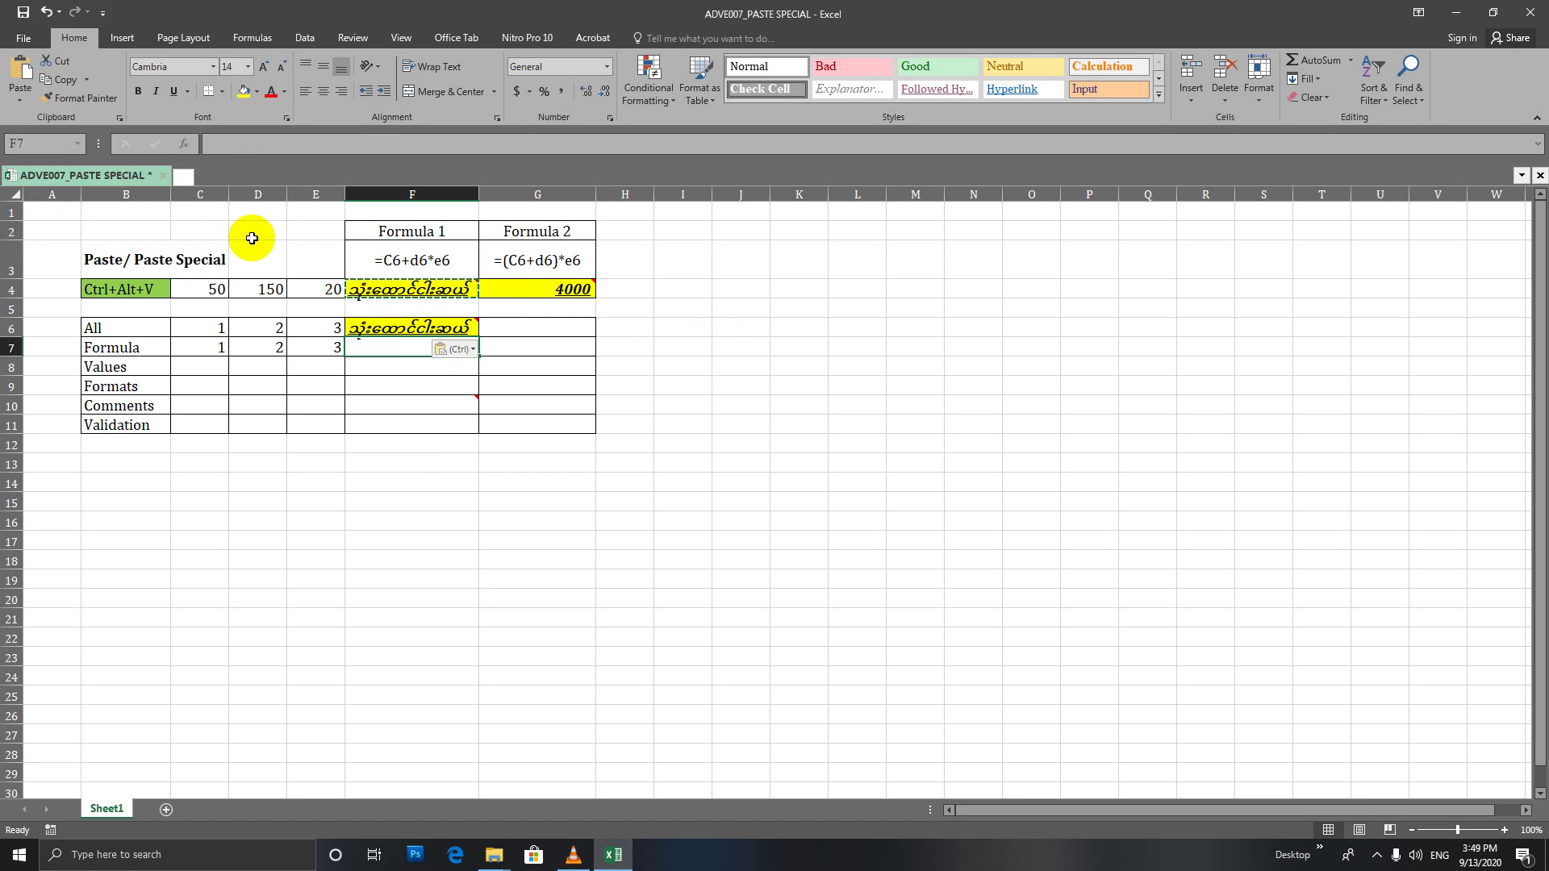
Paste only F4's formula into F7 with Ctrl+Alt+V and Formulas
key("ctrl+alt+v")
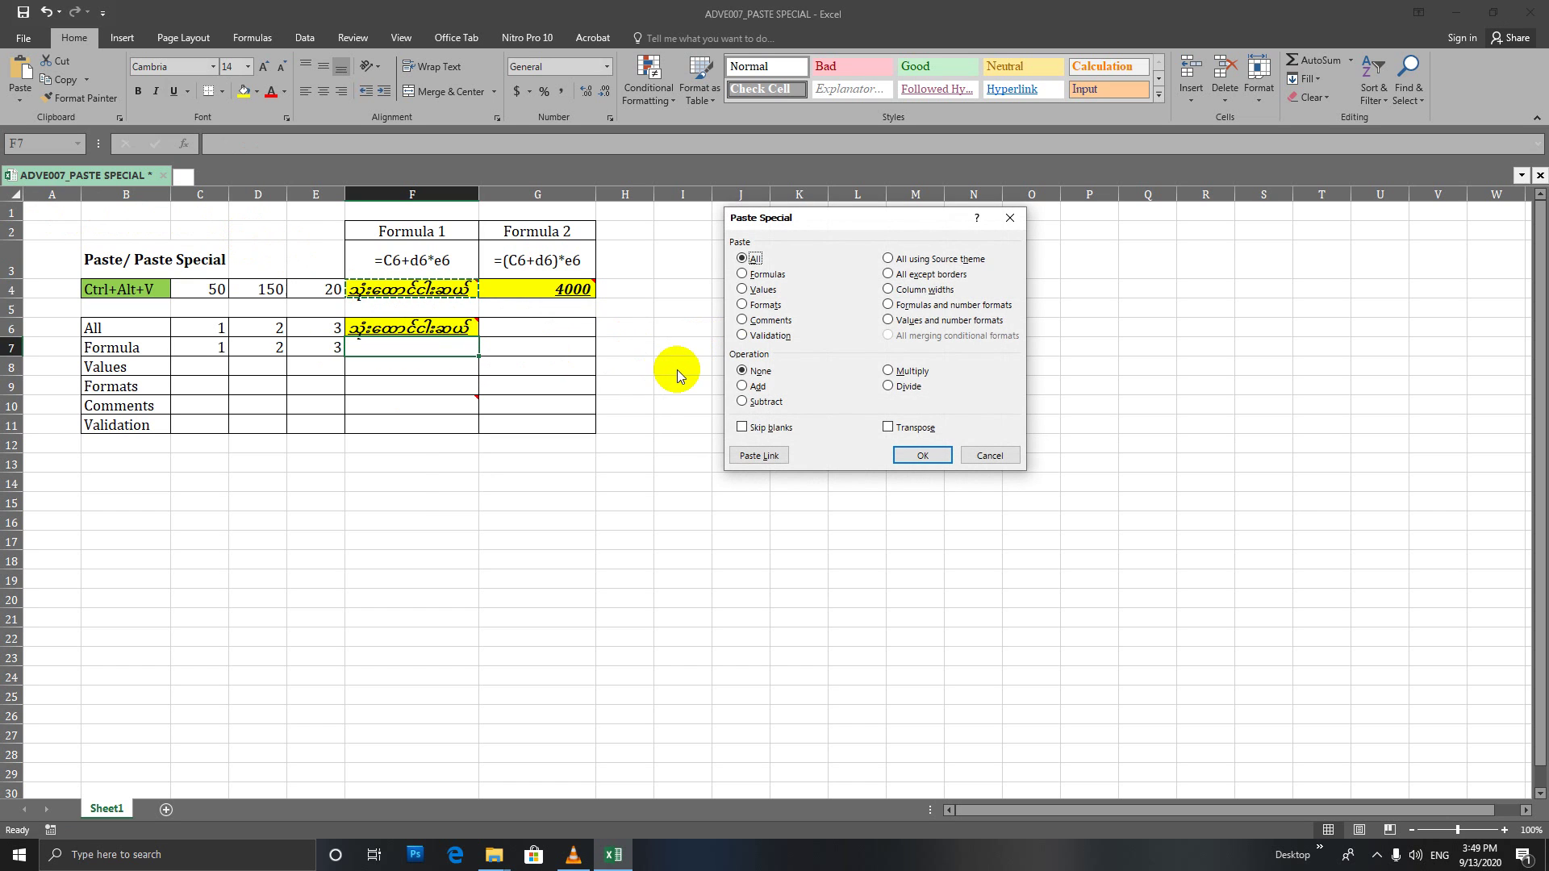
left_click(765, 275)
left_click(920, 457)
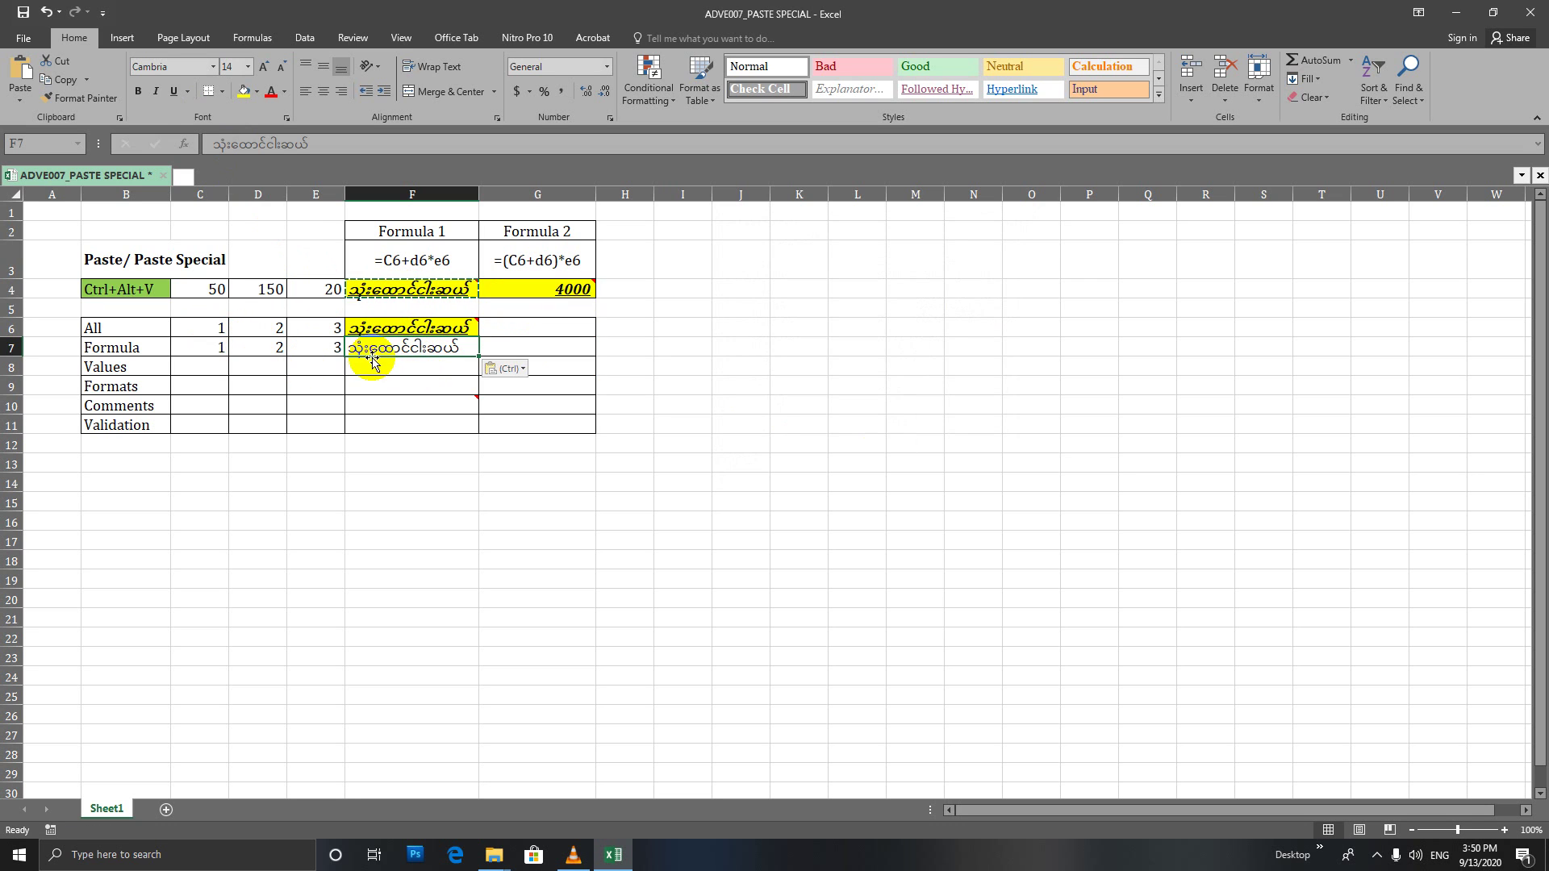
Fill 1, 2, 3 in columns C to E down to row 11, then copy F4 again and select F8
mouse_move(207, 327)
left_mouse_down()
mouse_move(331, 349)
mouse_move(345, 428)
left_mouse_up()
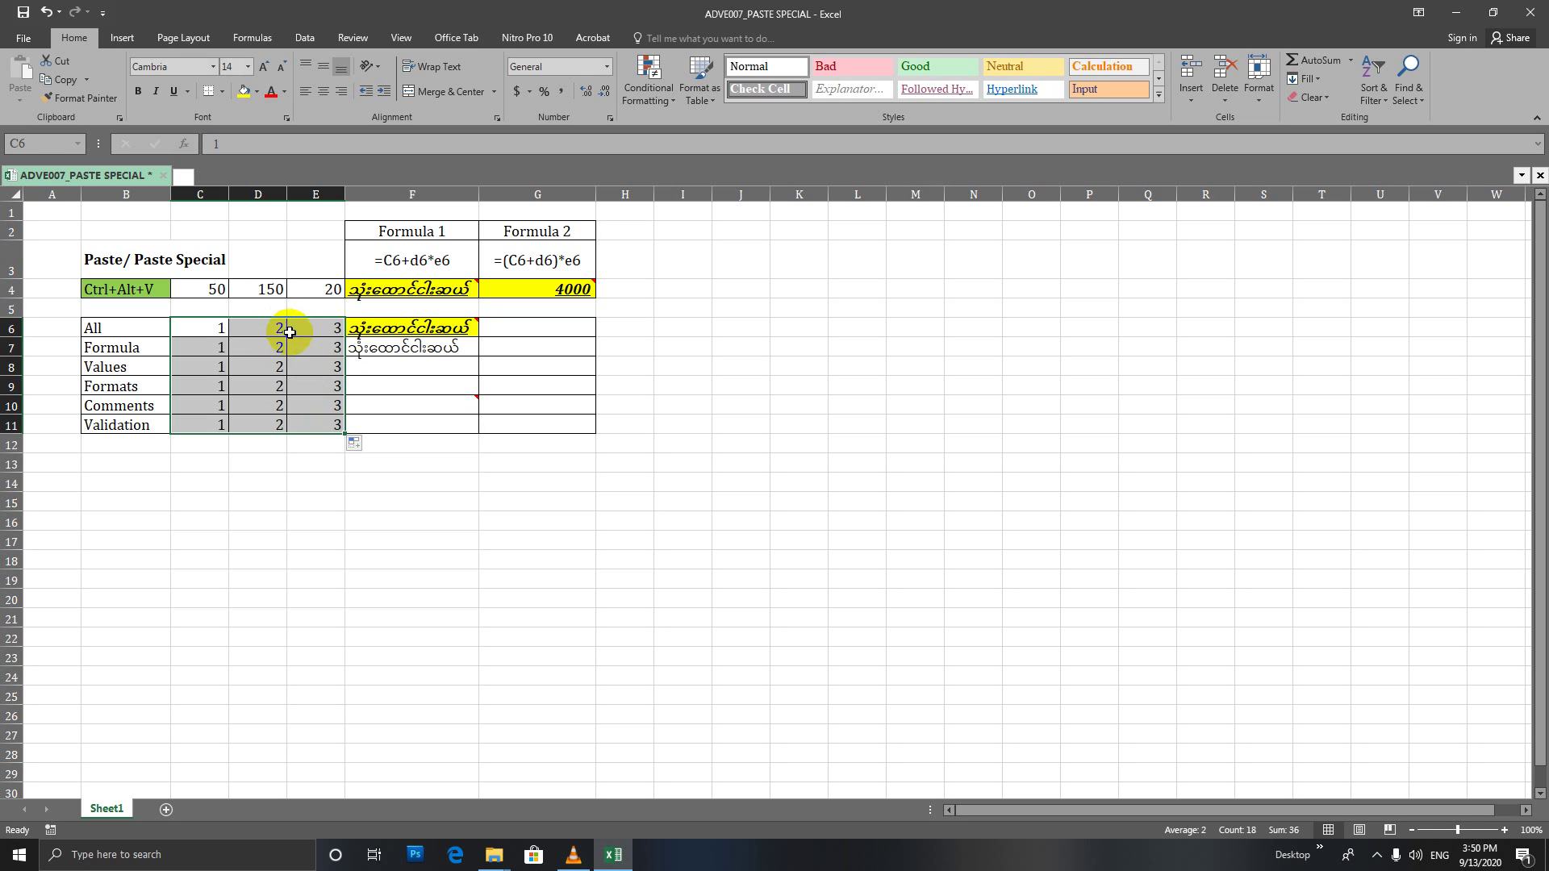
left_click(415, 349)
mouse_move(411, 328)
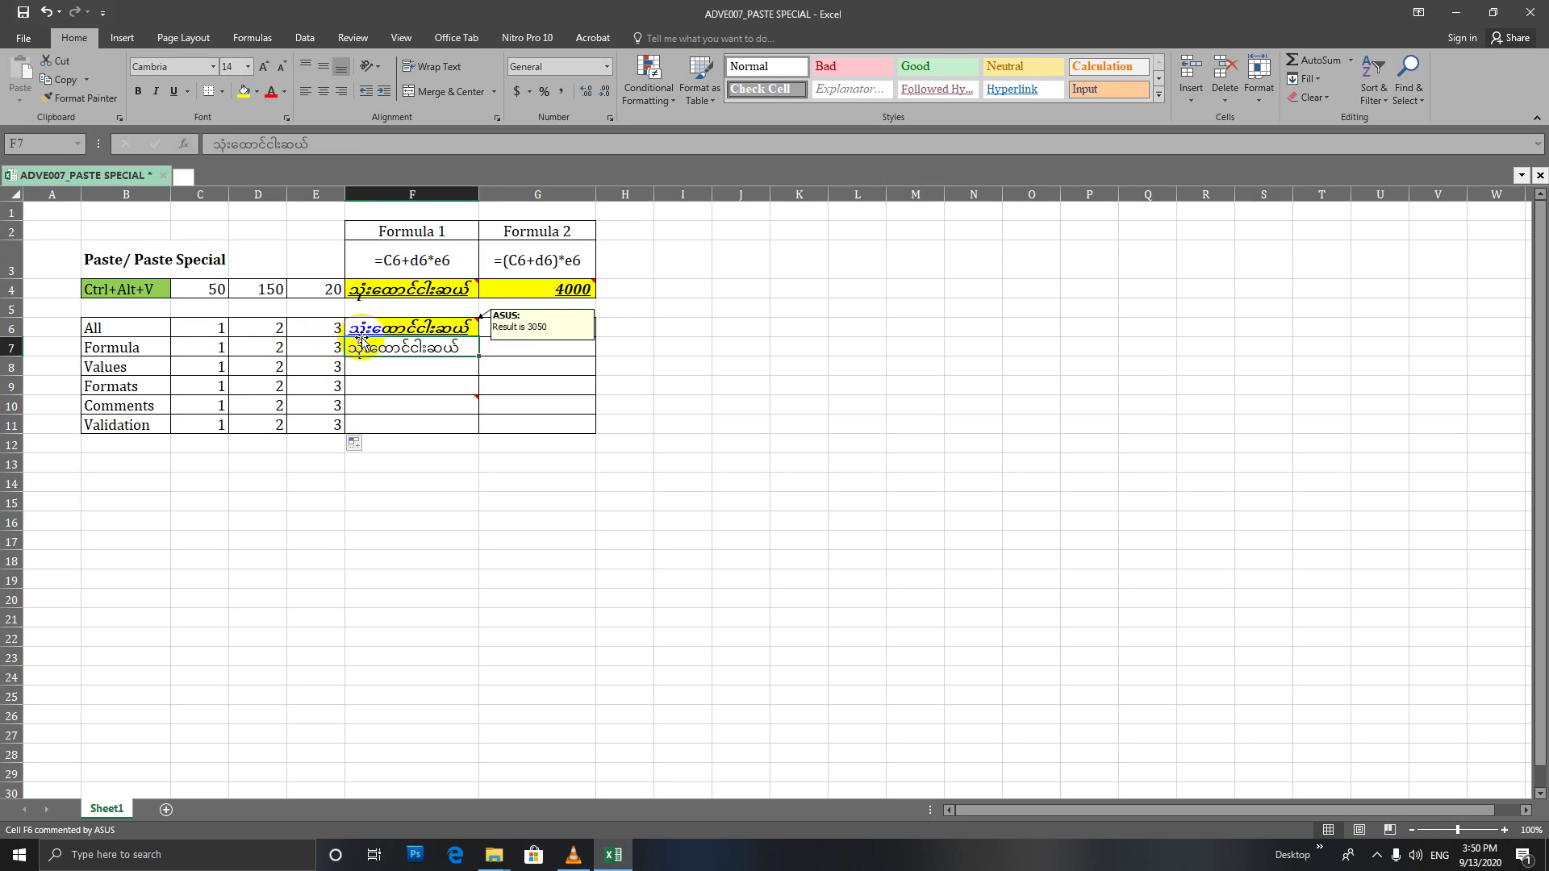
left_click(433, 288)
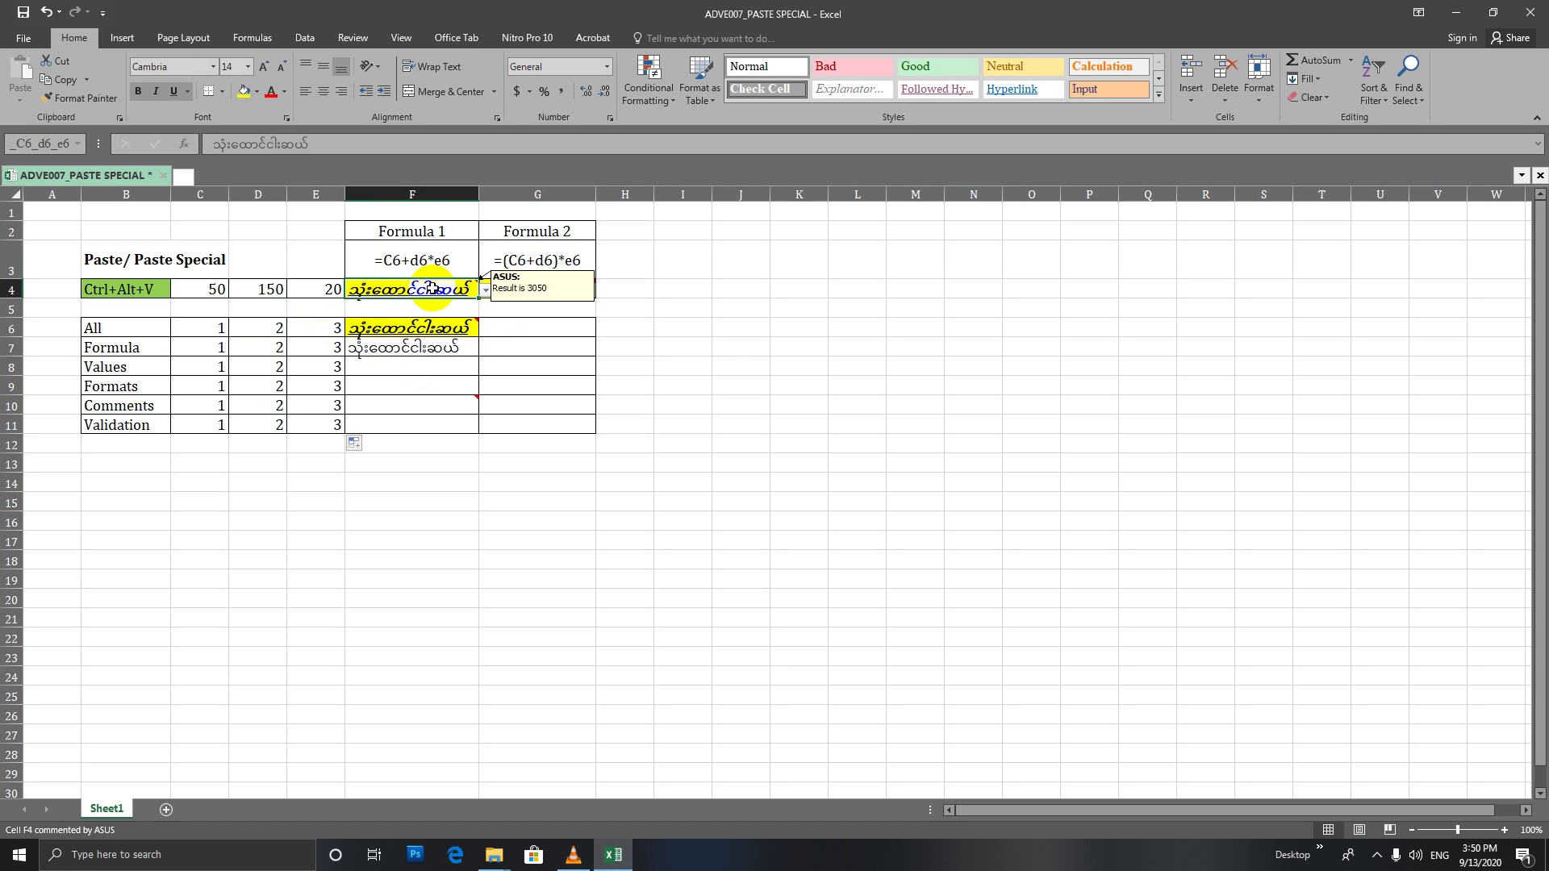
left_click(61, 79)
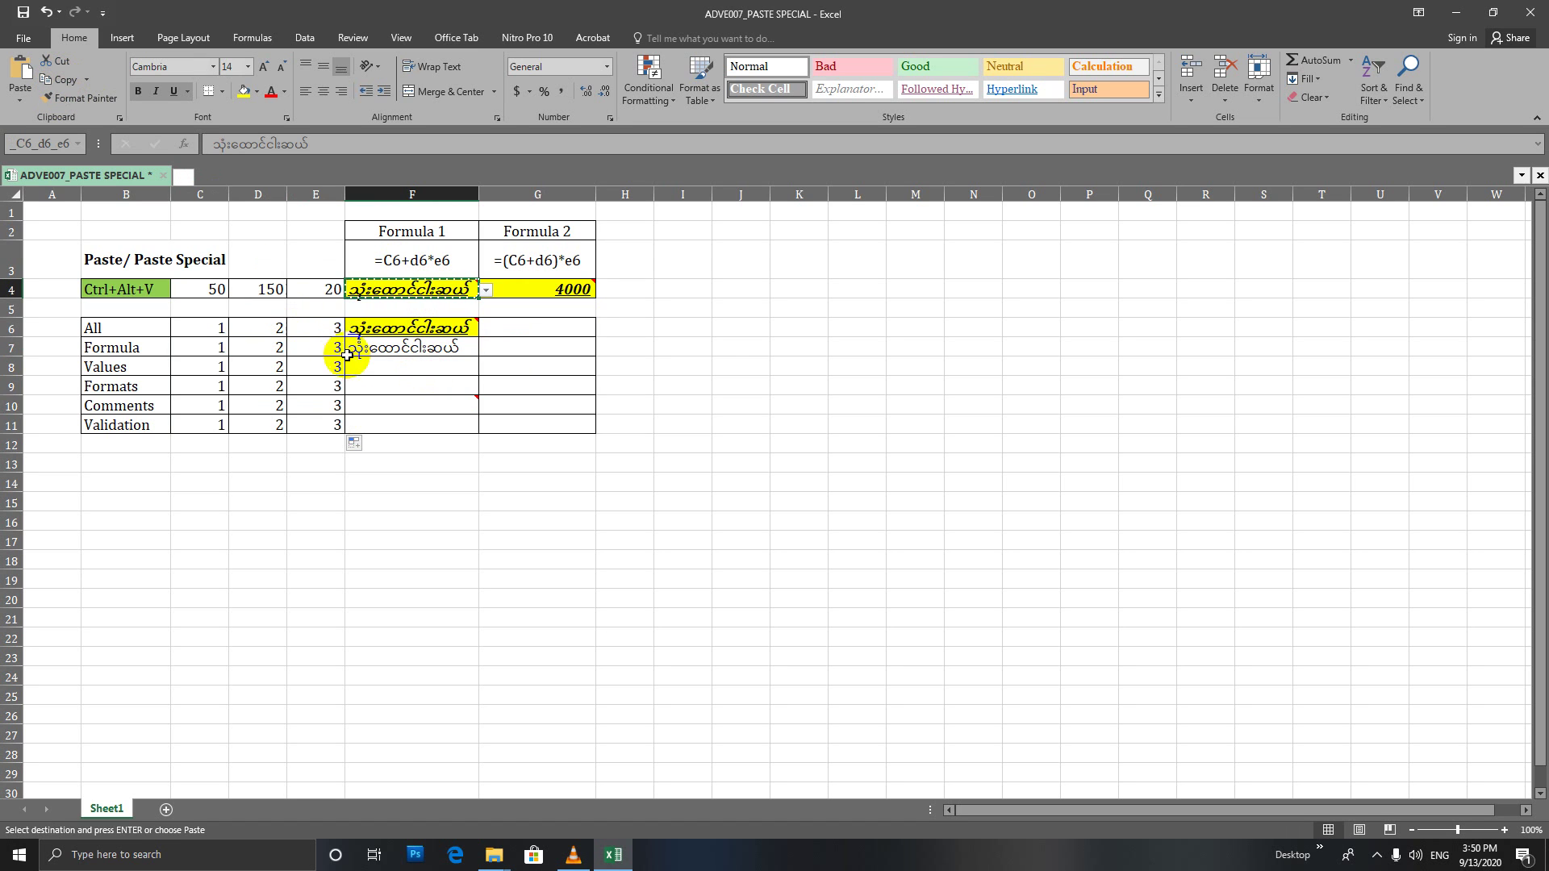
left_click(380, 371)
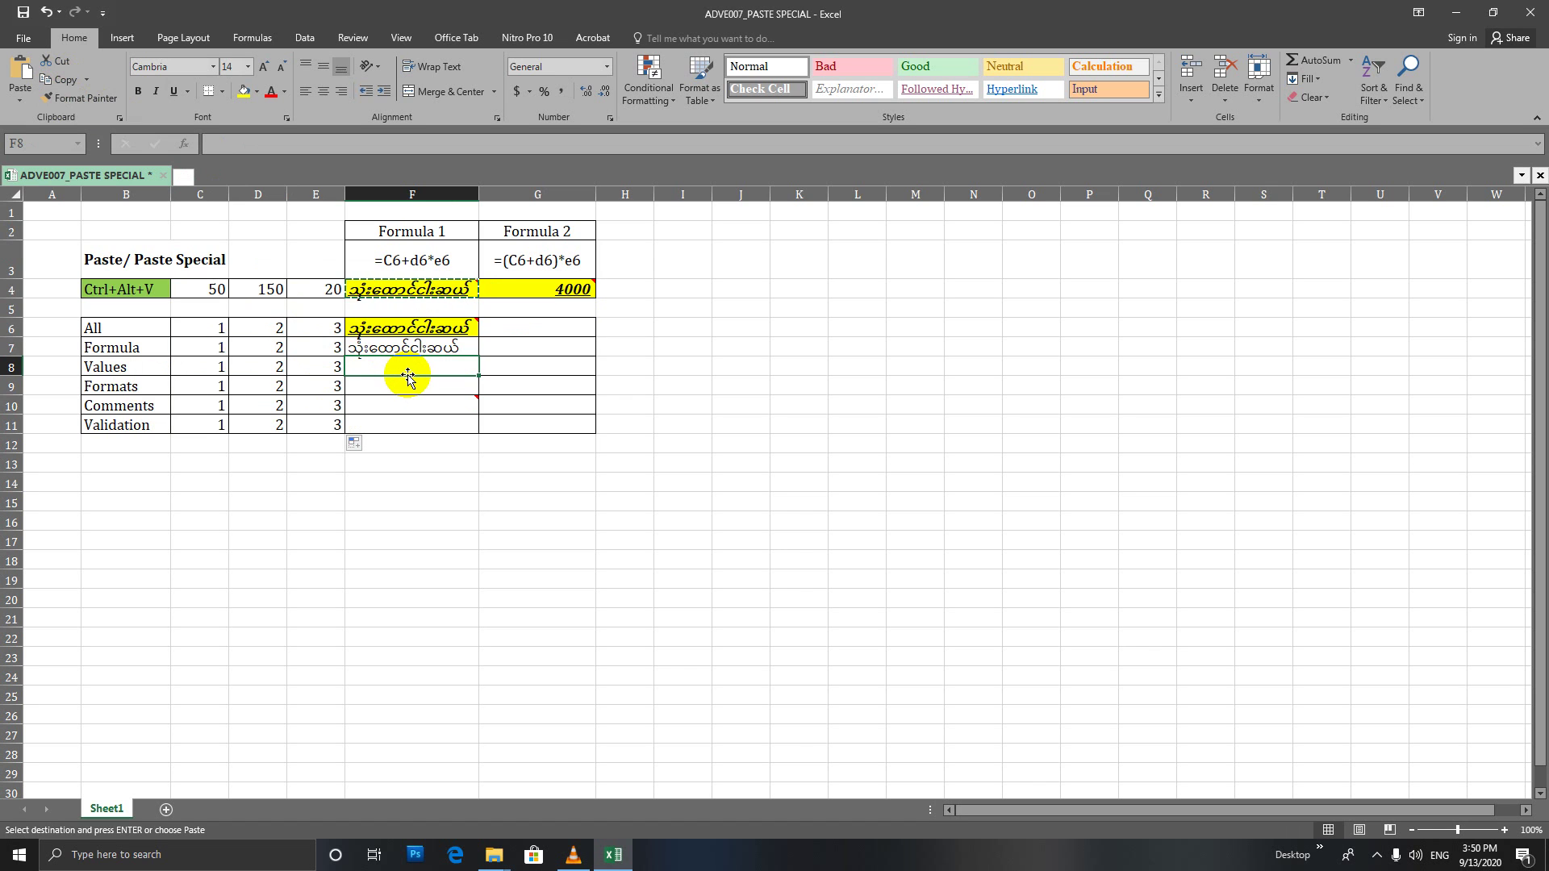
Paste only F4's value into F8 as plain text
key("ctrl+alt+v")
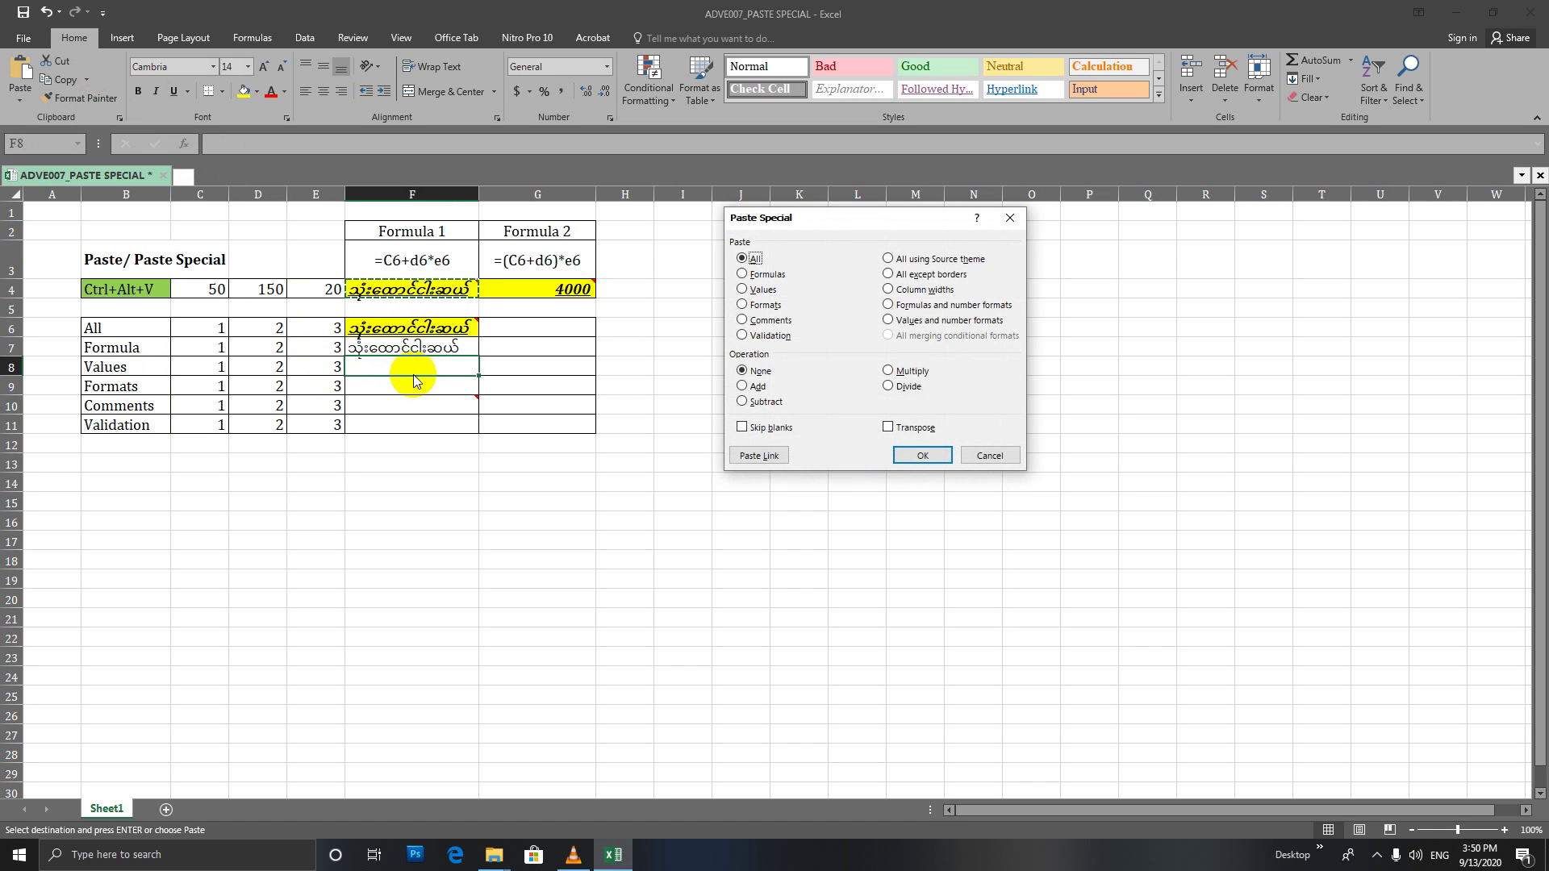
left_click(757, 291)
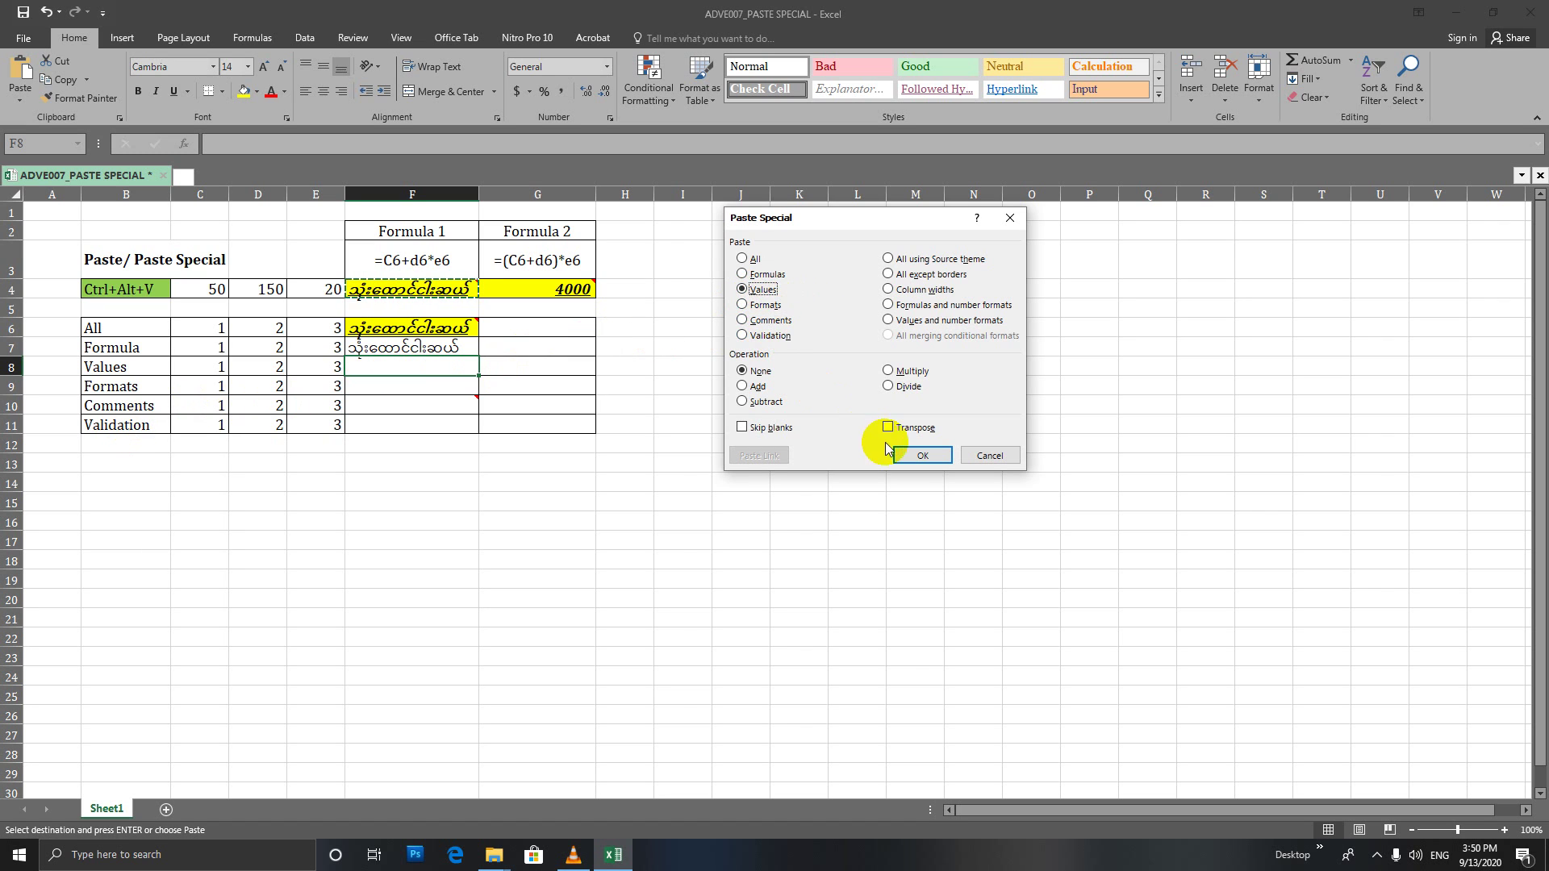
left_click(922, 456)
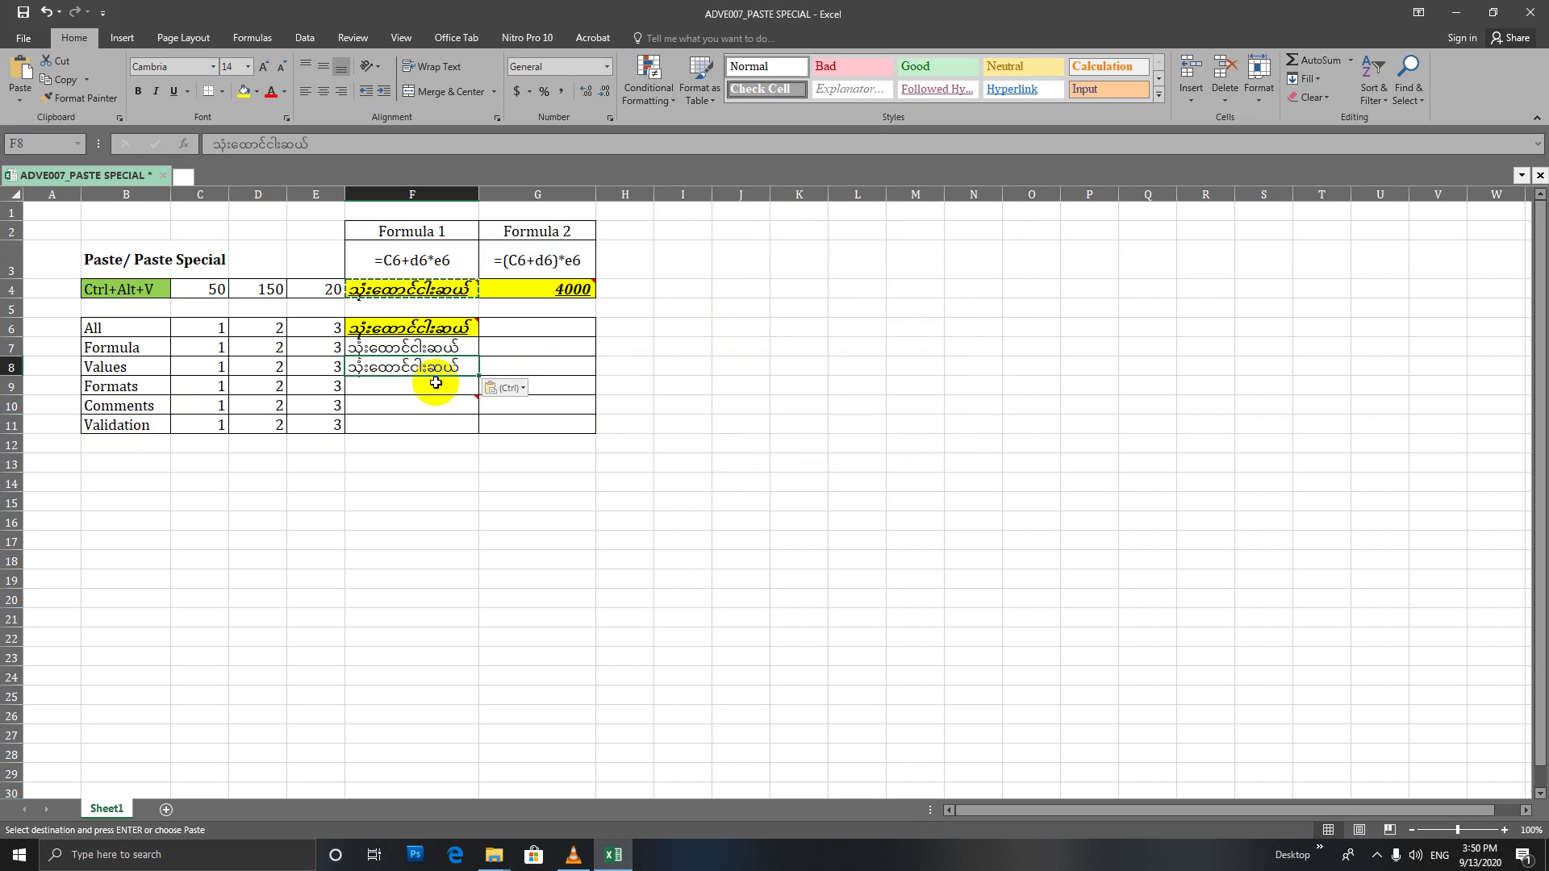
Clear the copy marquee, copy F4 again and select F9
key("Escape")
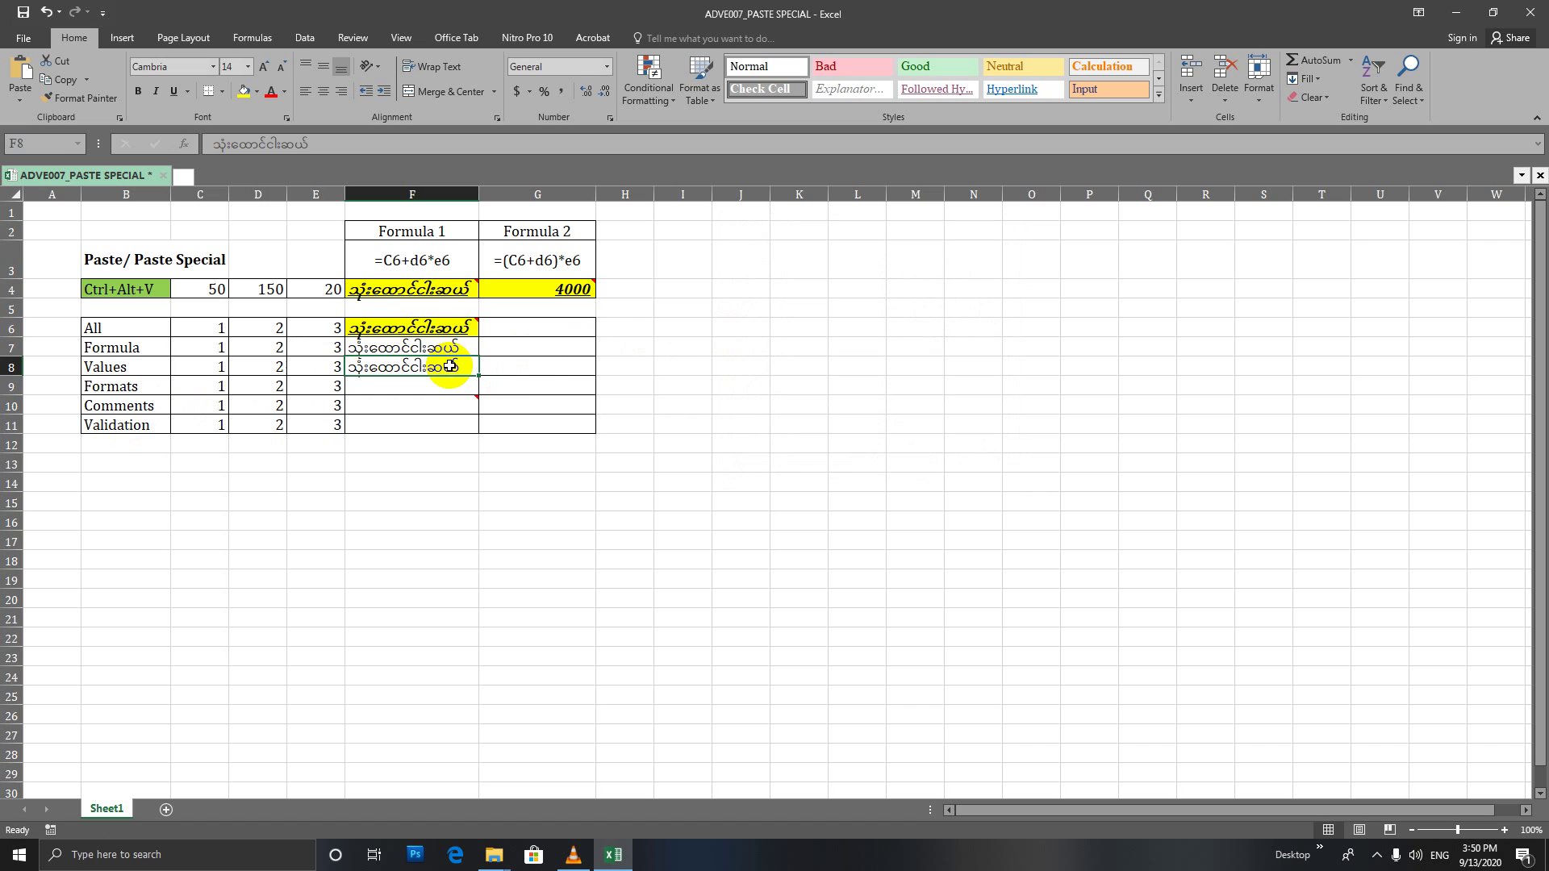
left_click(447, 292)
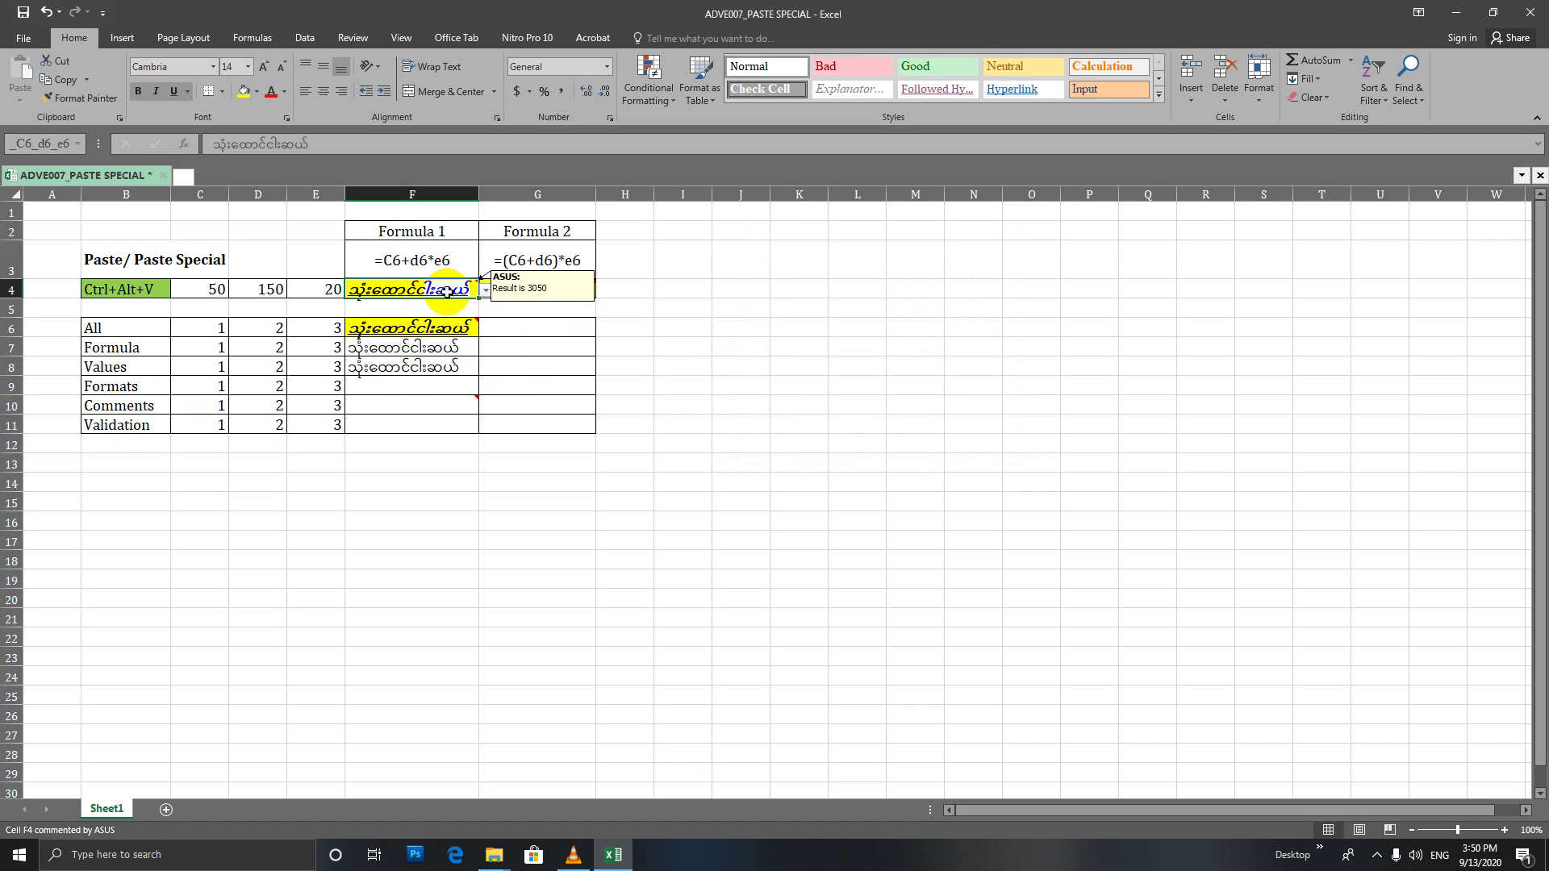
key("ctrl+c")
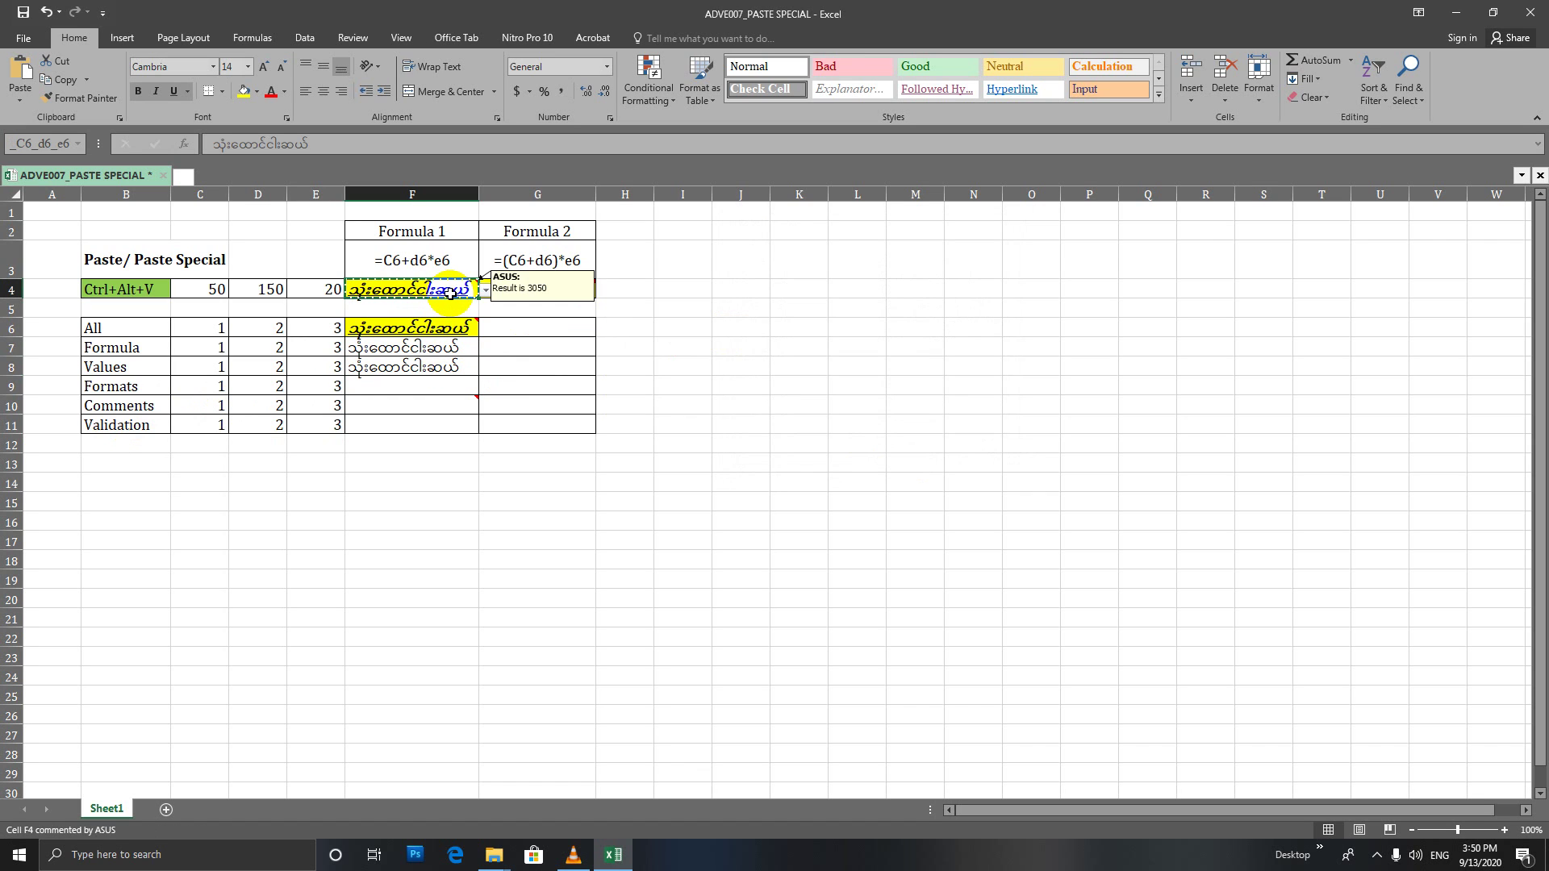
left_click(443, 390)
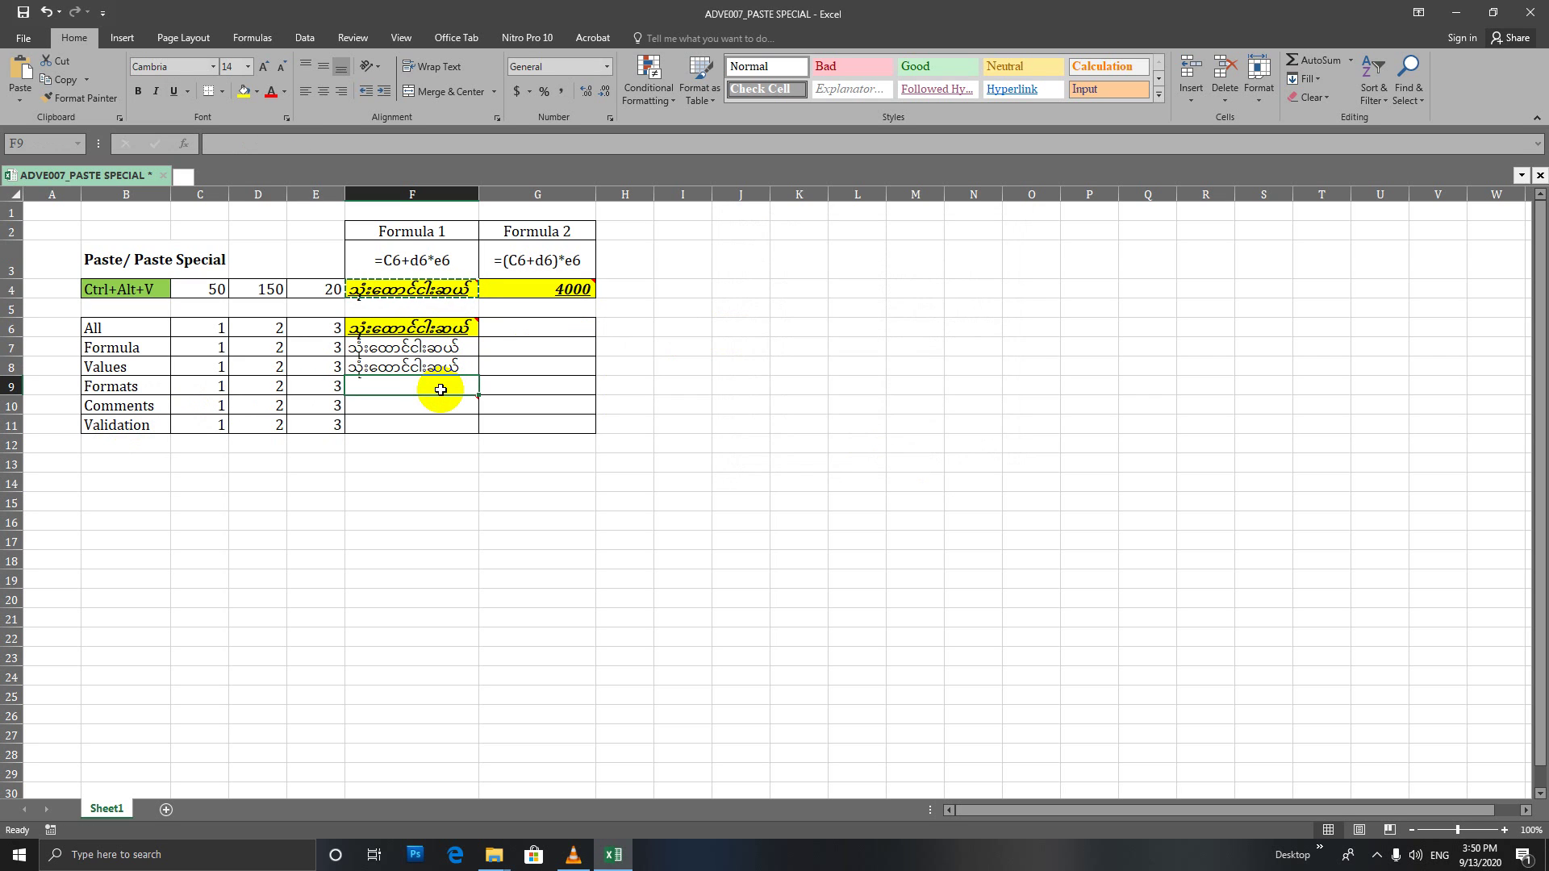
key("ctrl+alt+v")
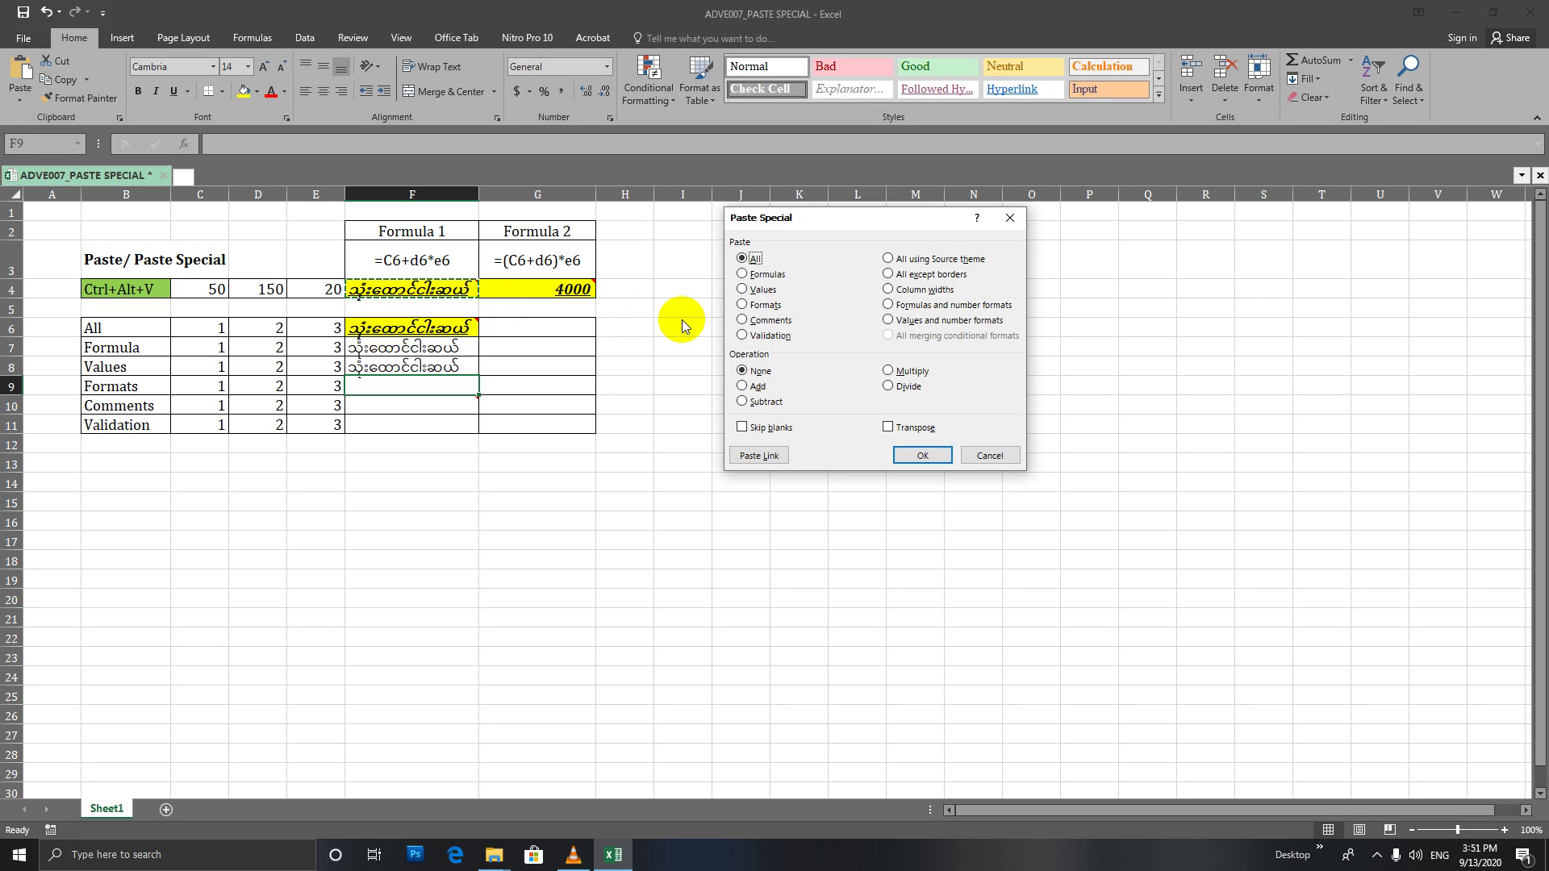
left_click(746, 304)
left_click(922, 455)
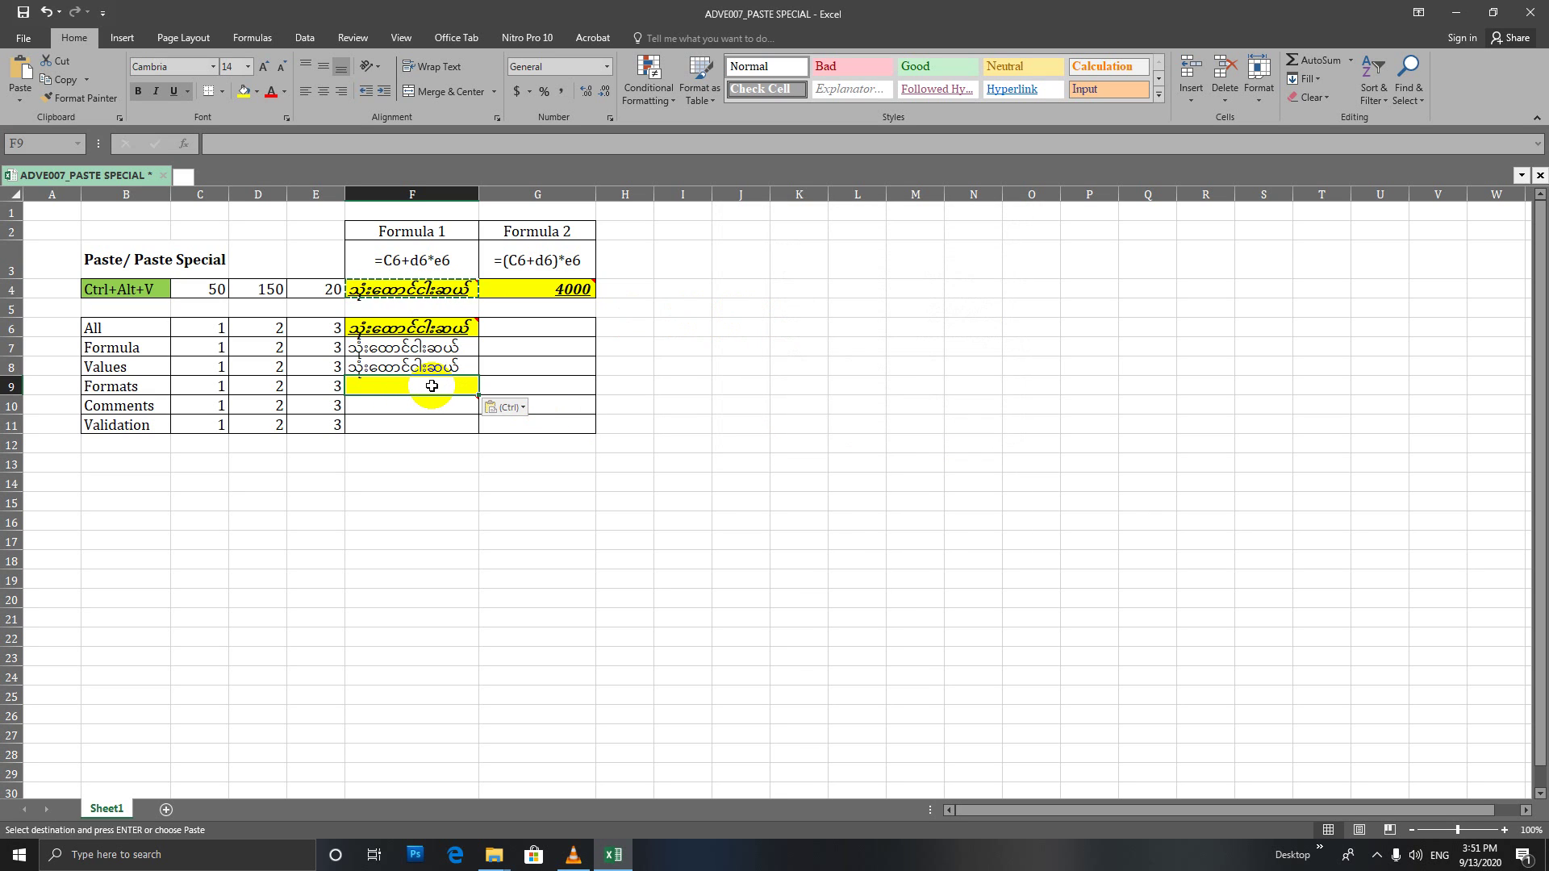
key("ctrl+z")
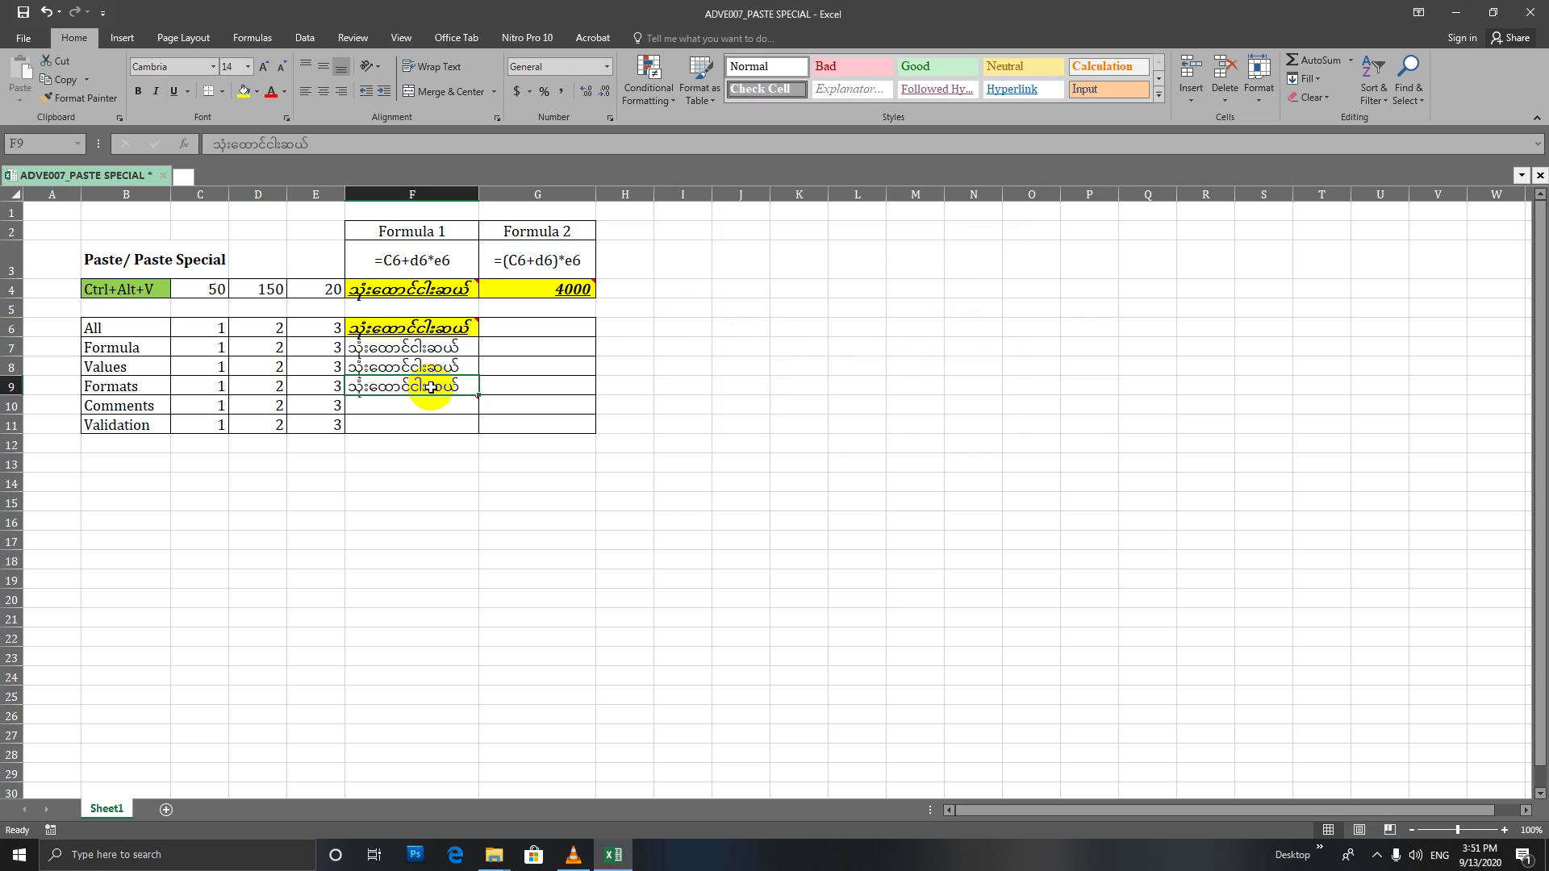
key("ctrl+y")
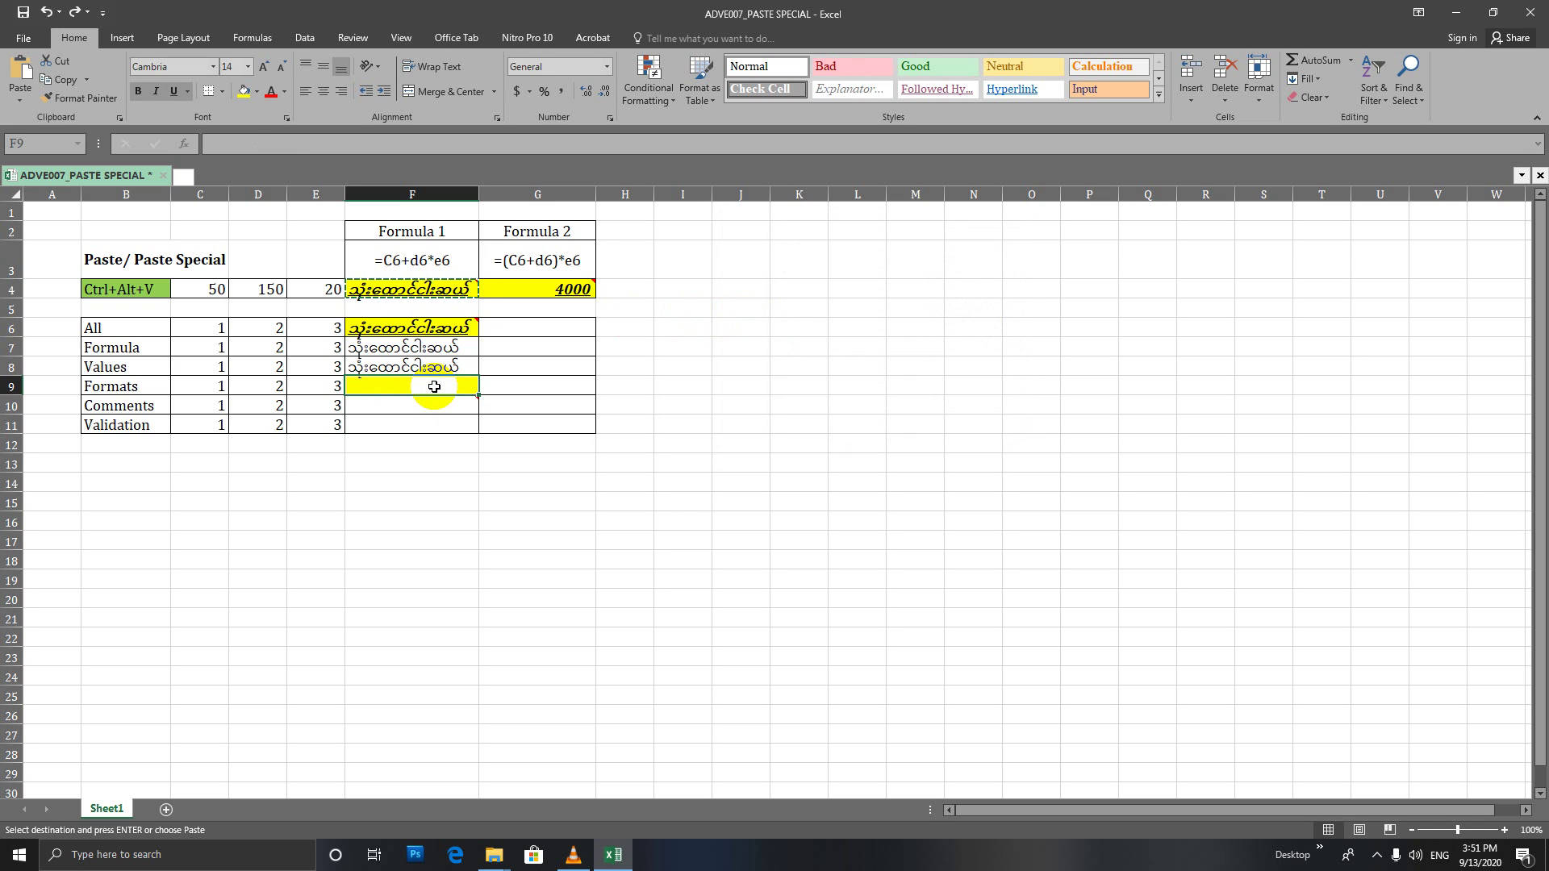
key("ctrl+z")
key("ctrl+y")
left_click(427, 403)
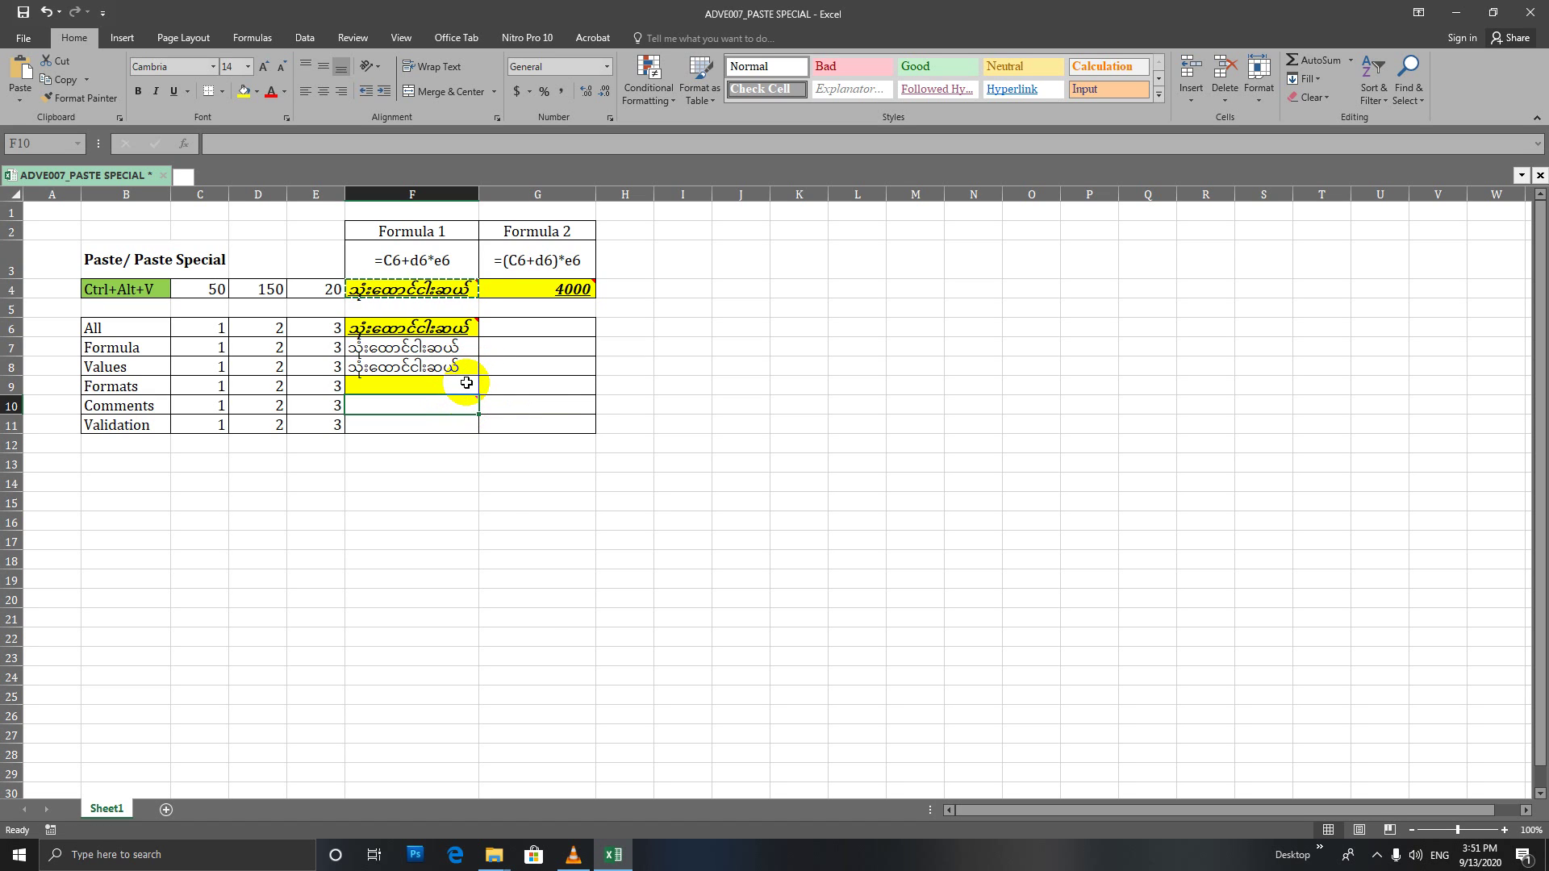
key("ctrl+z")
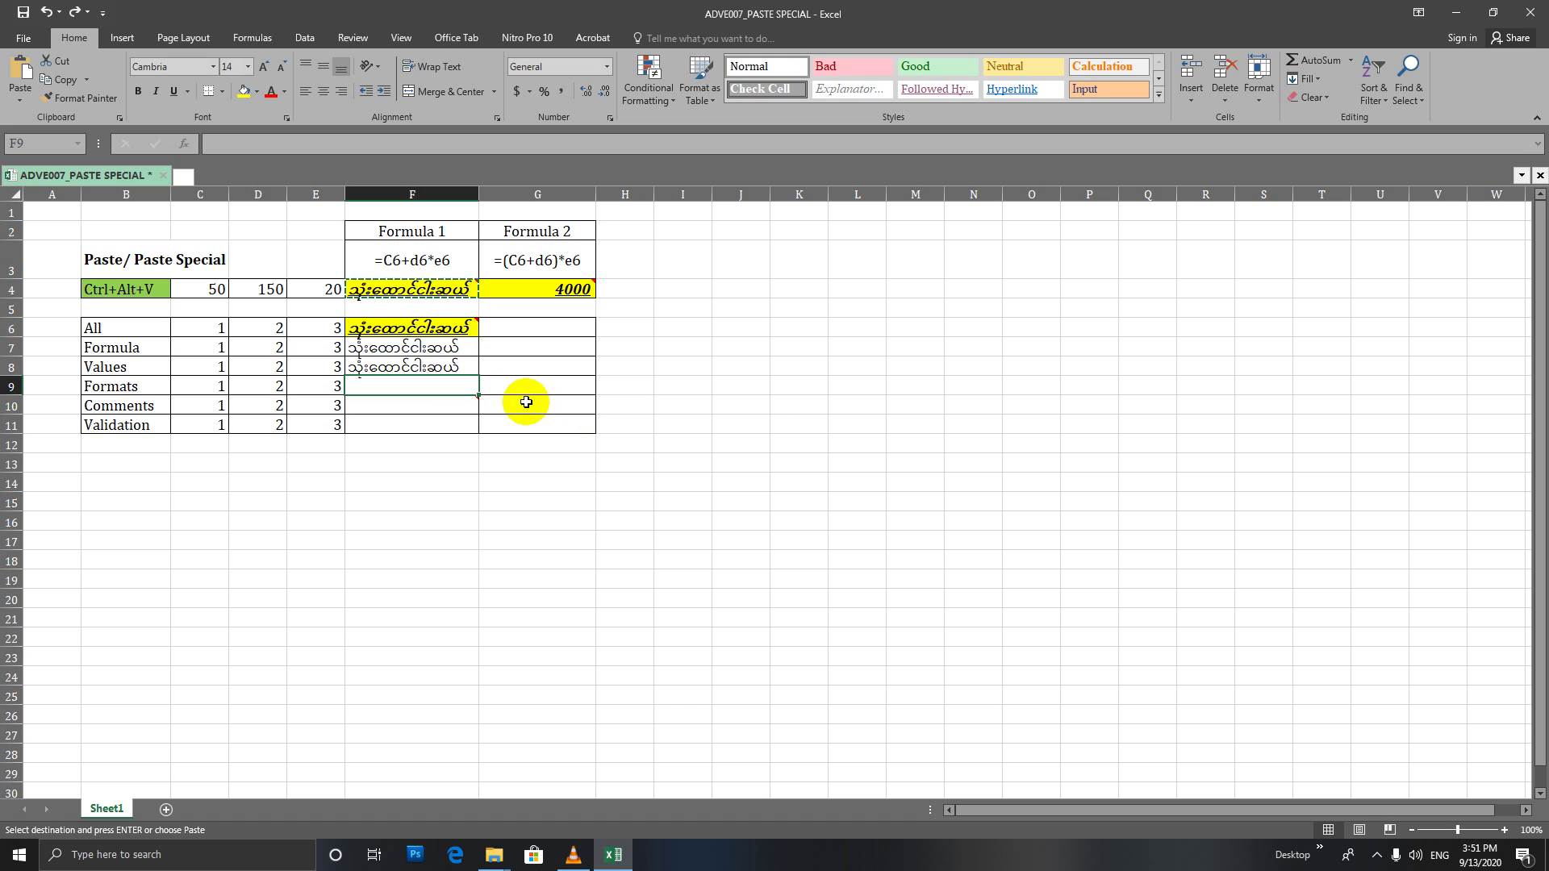
left_click(455, 401)
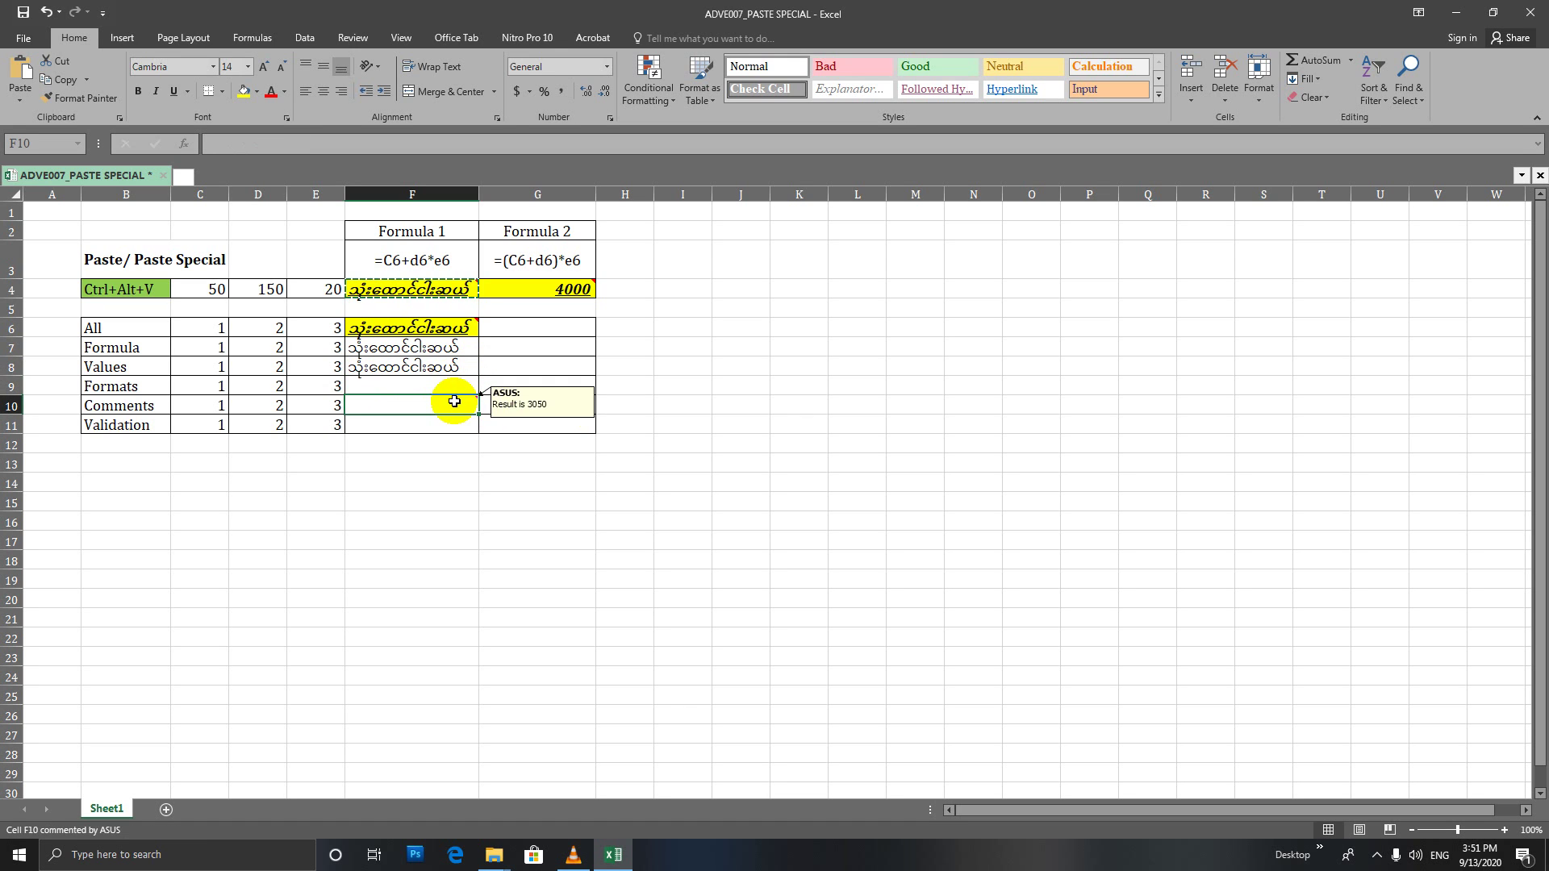
left_click_drag(462, 403, 470, 402)
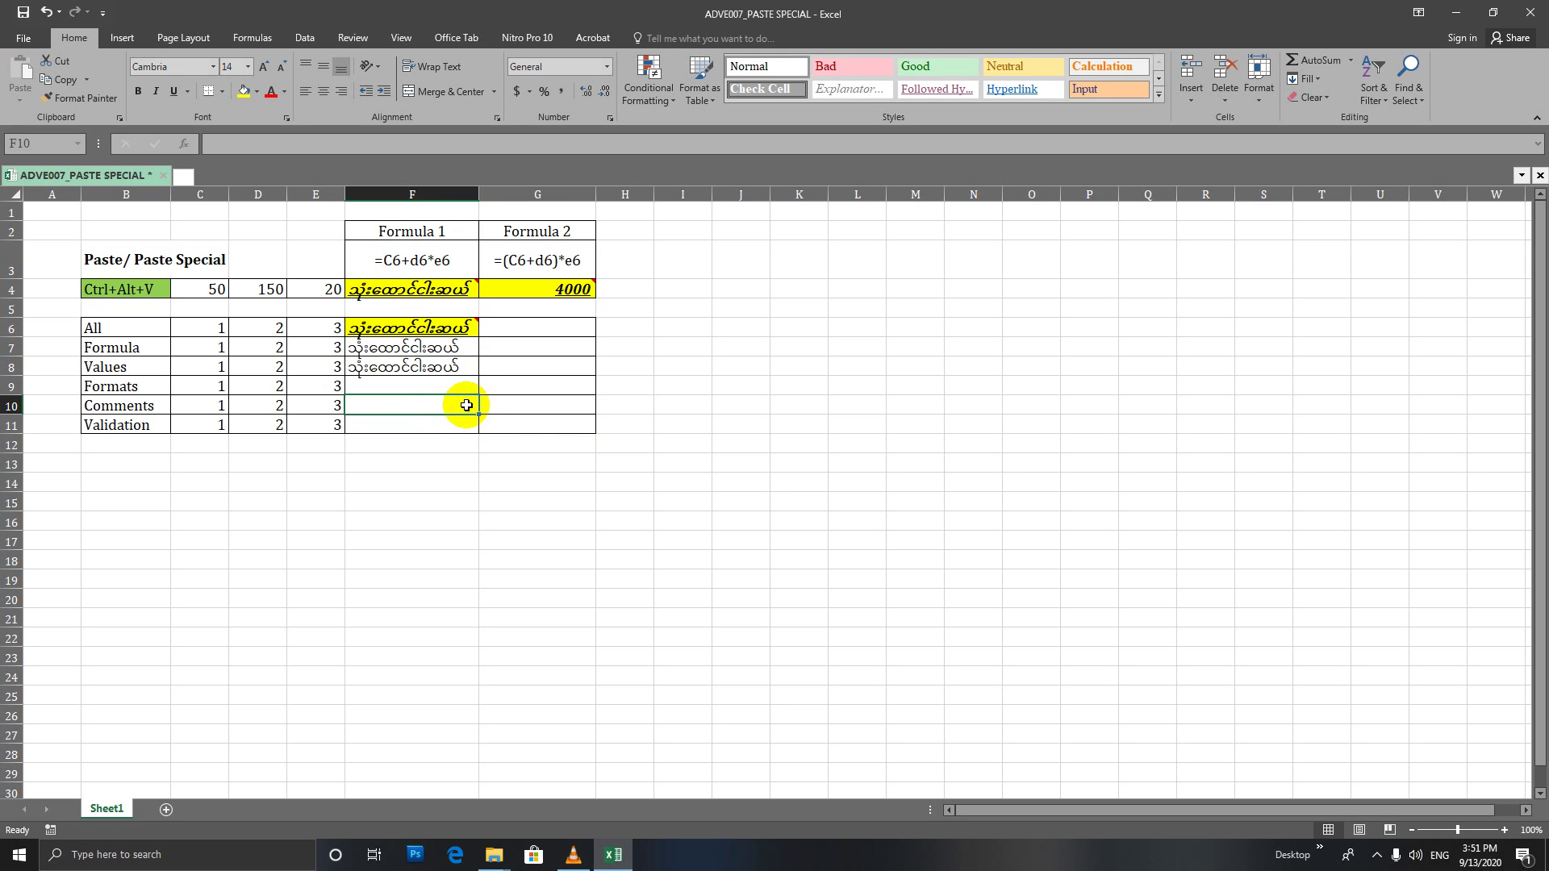
left_click(431, 288)
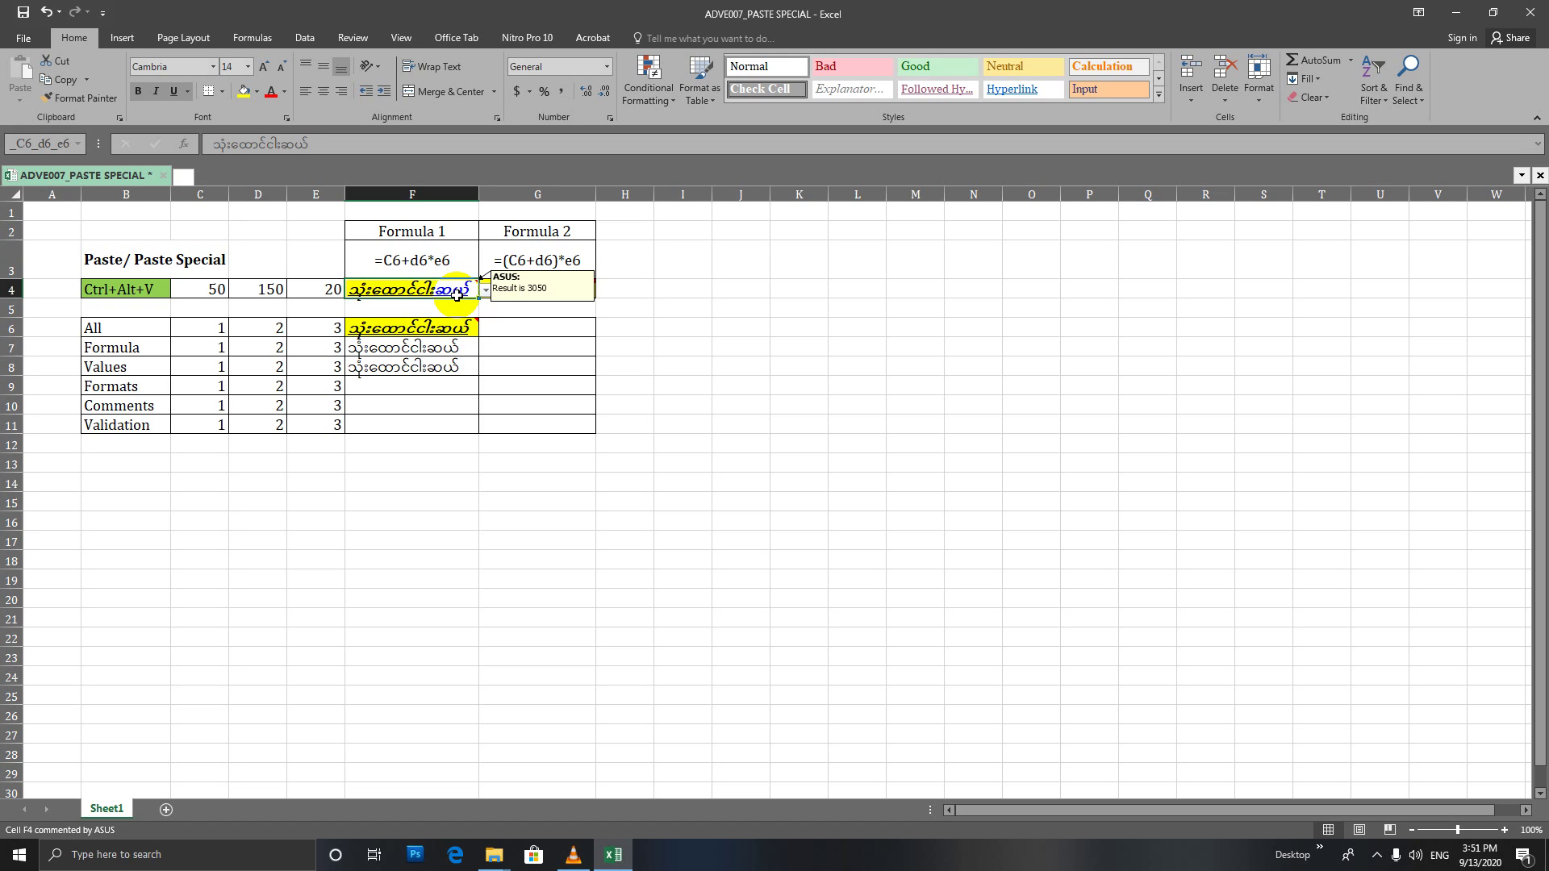
Paste only F4's 'Result is 3050' comment into F10, leaving the cell blank
left_click(427, 407)
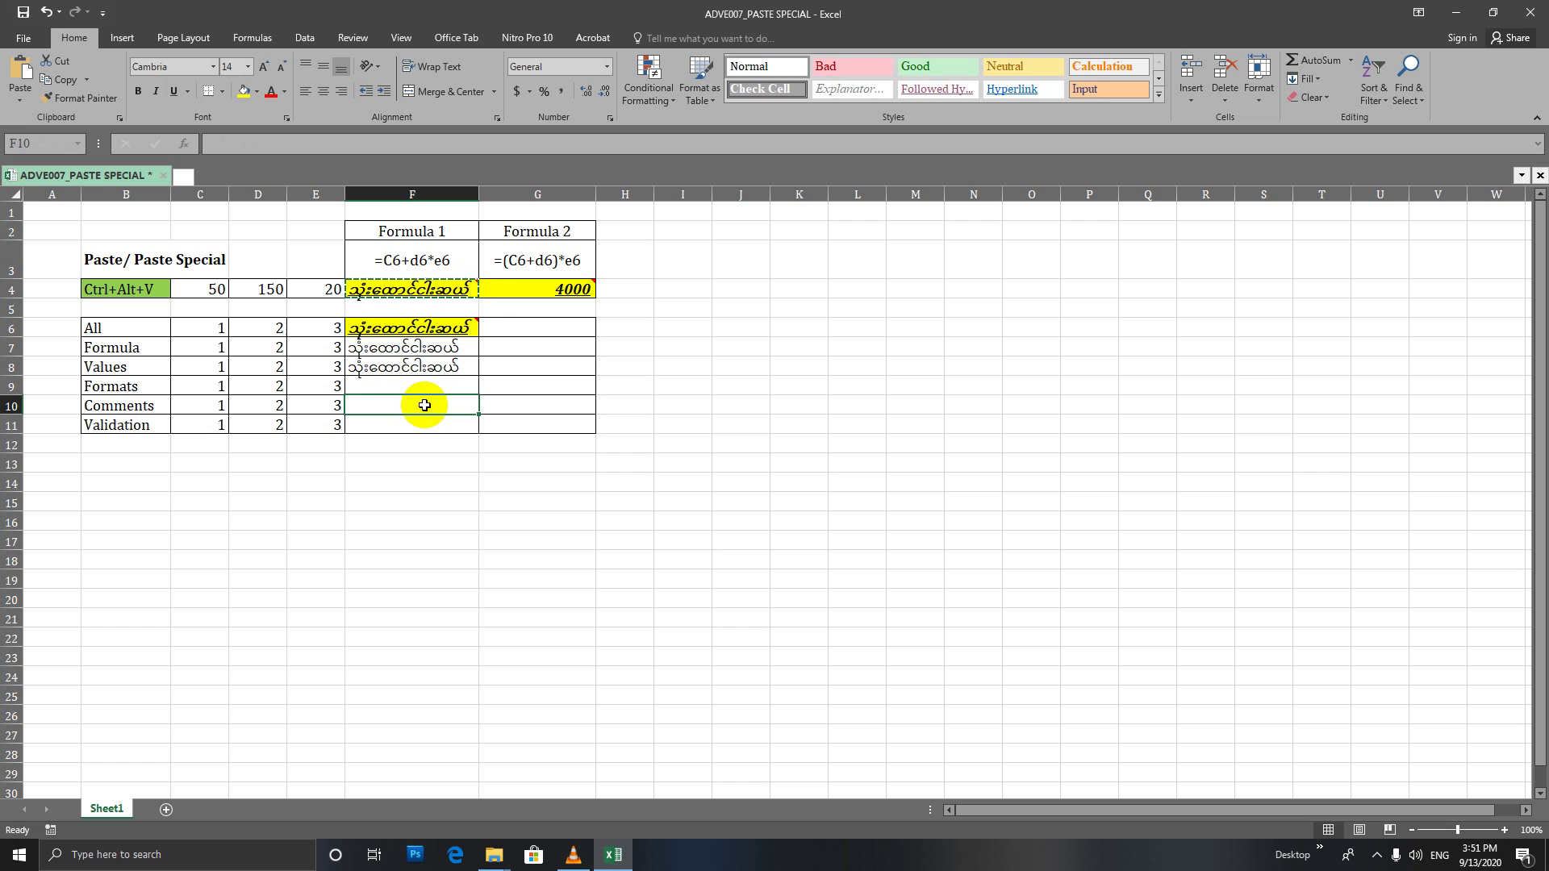
left_click(20, 92)
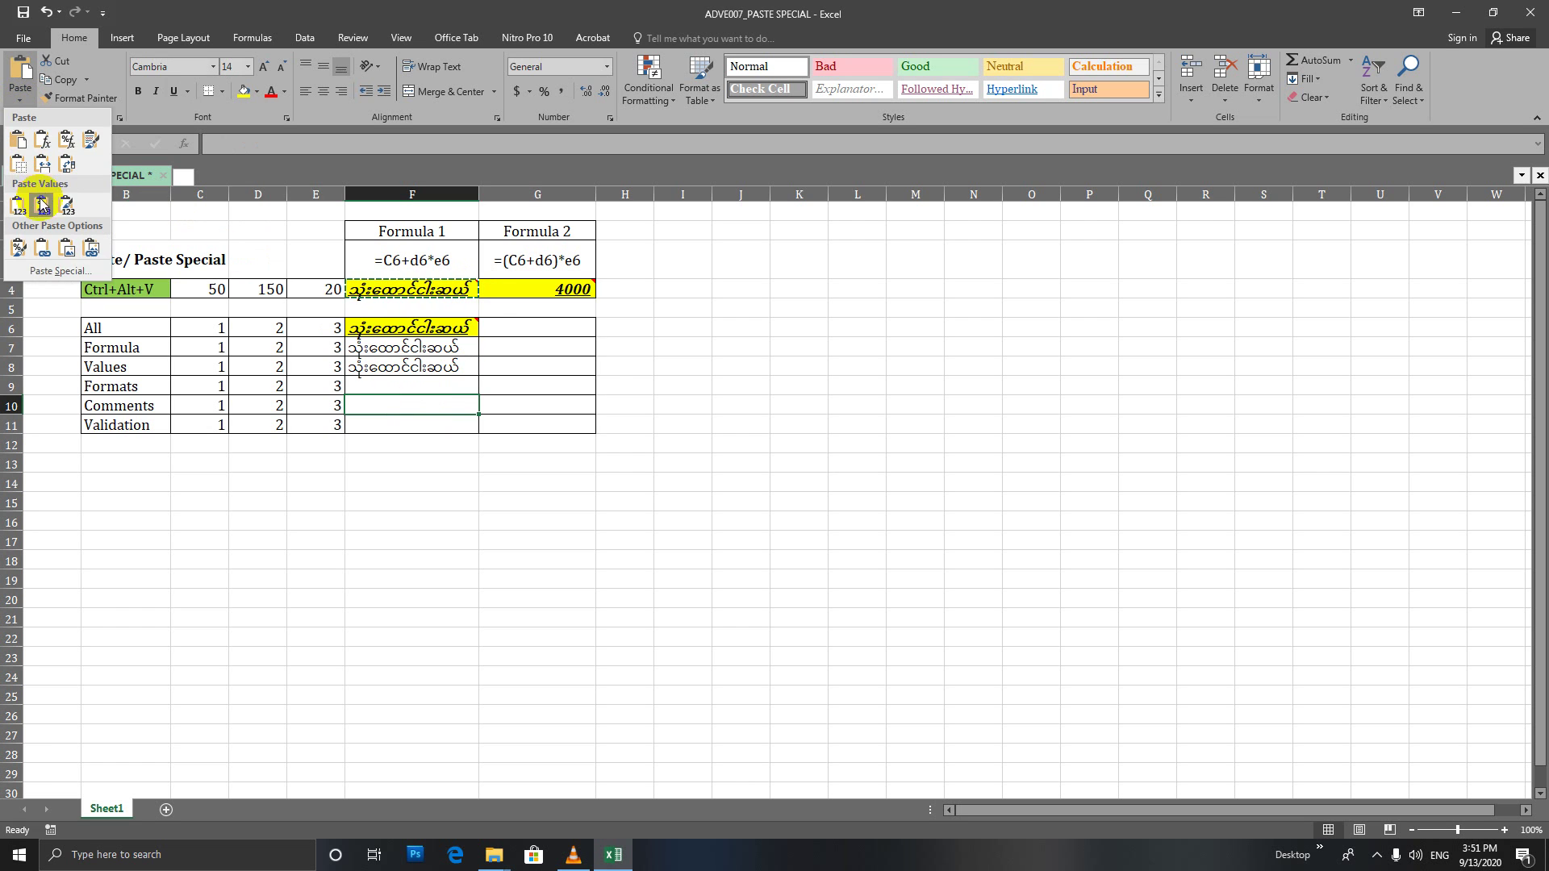
left_click(55, 269)
left_click(766, 321)
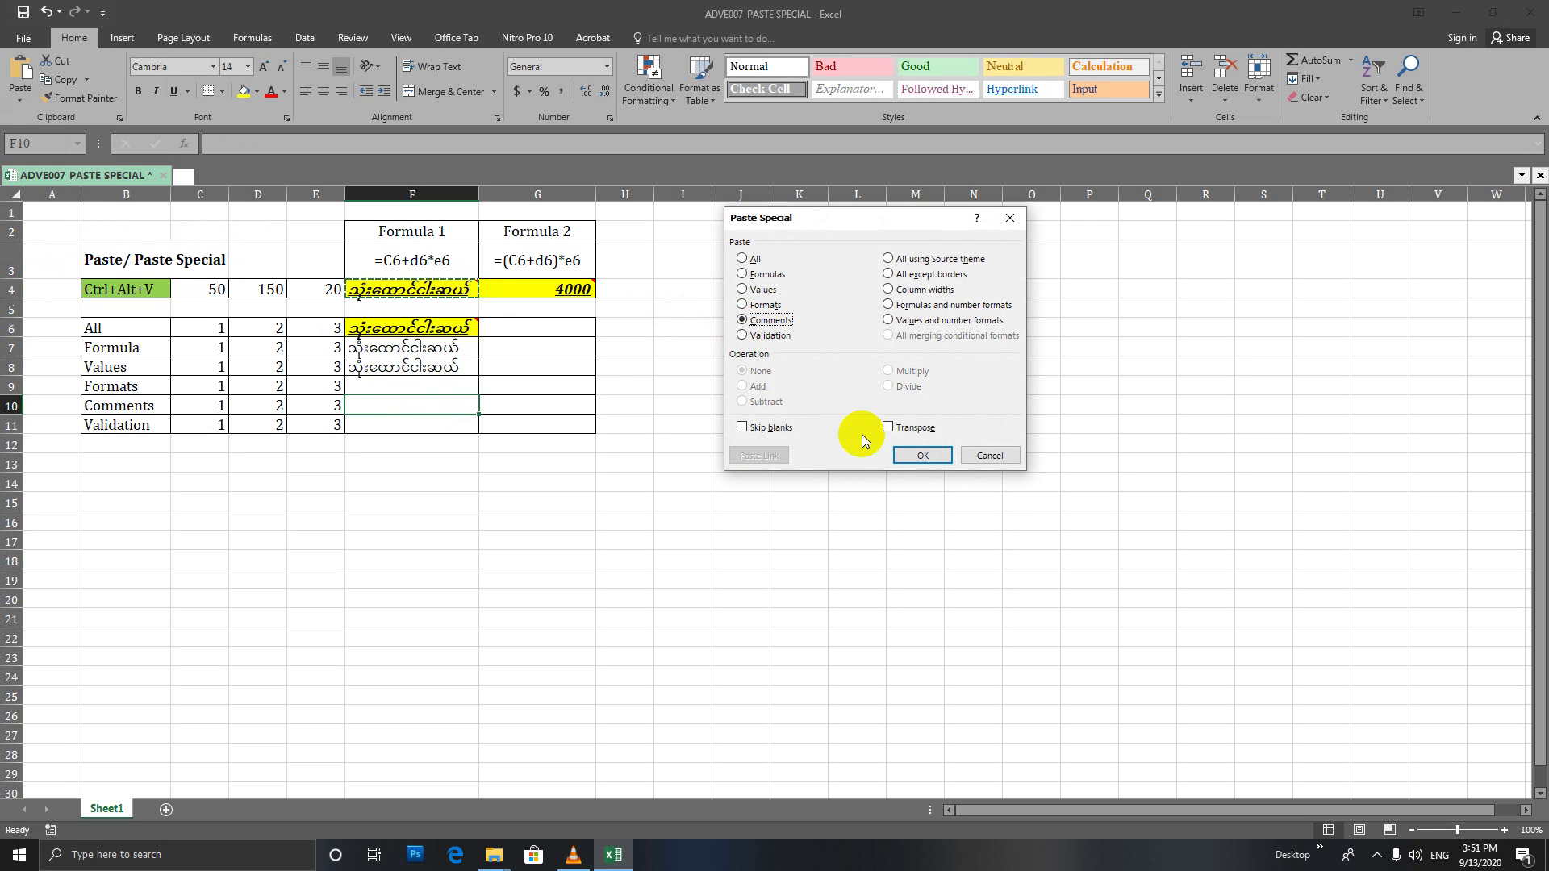
left_click(922, 455)
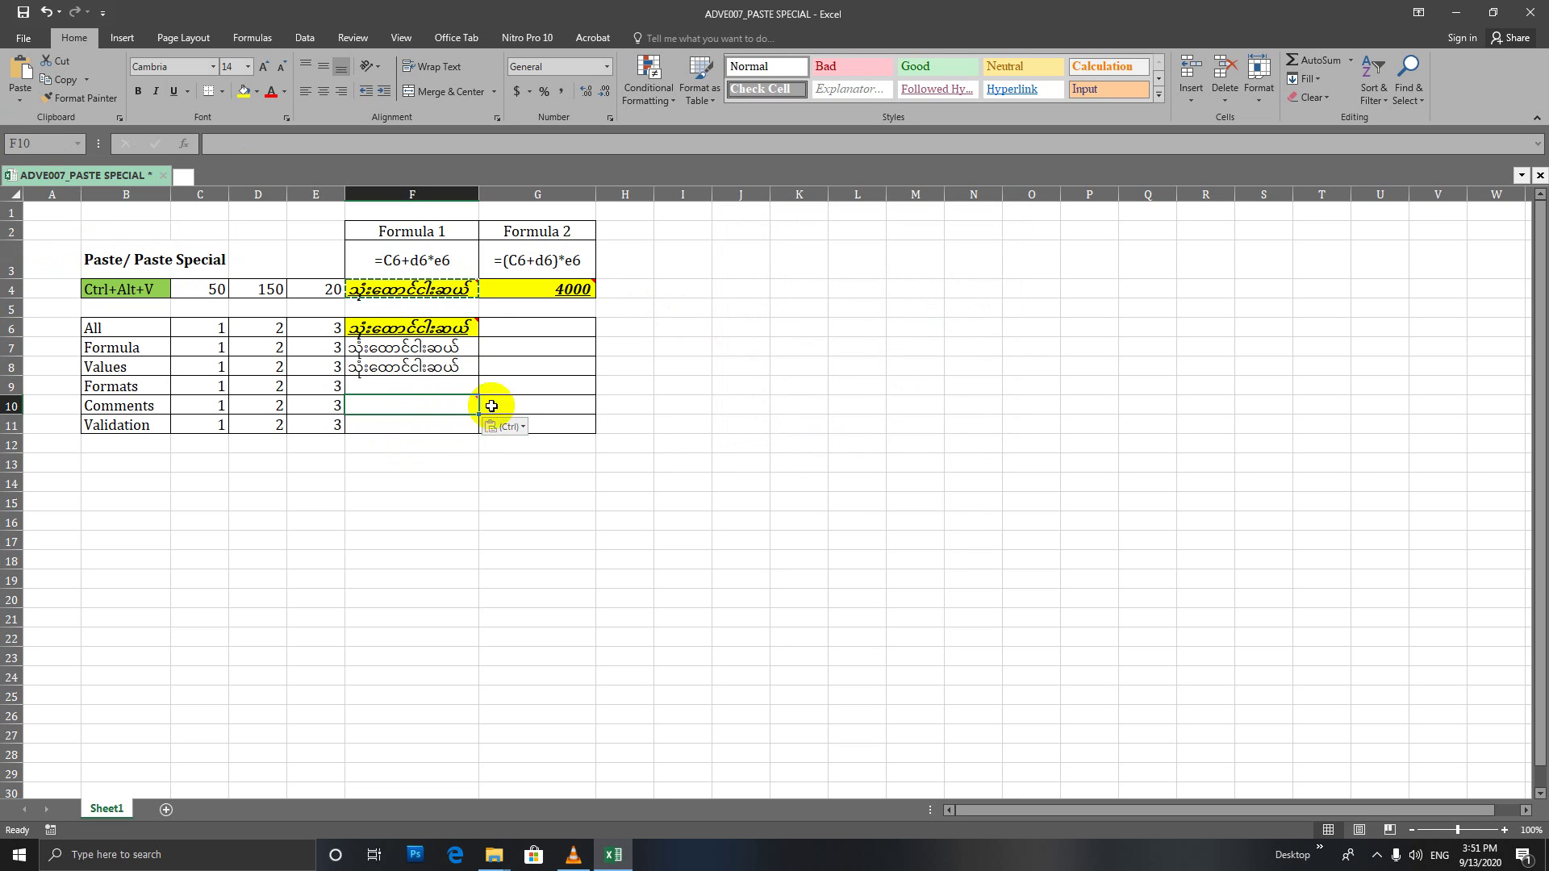
mouse_move(459, 405)
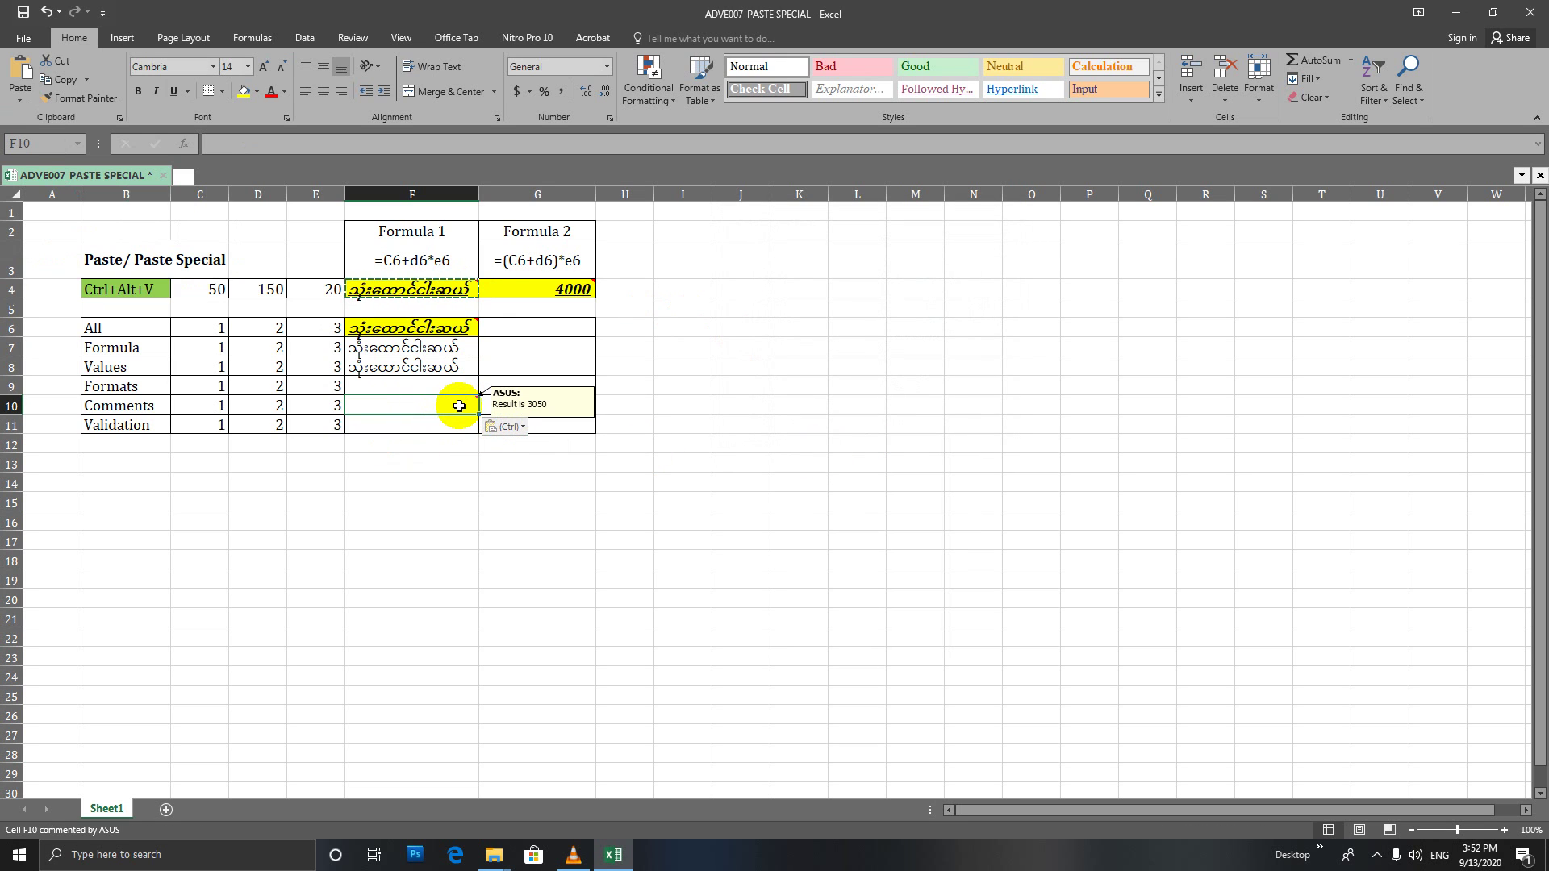
left_click(455, 380)
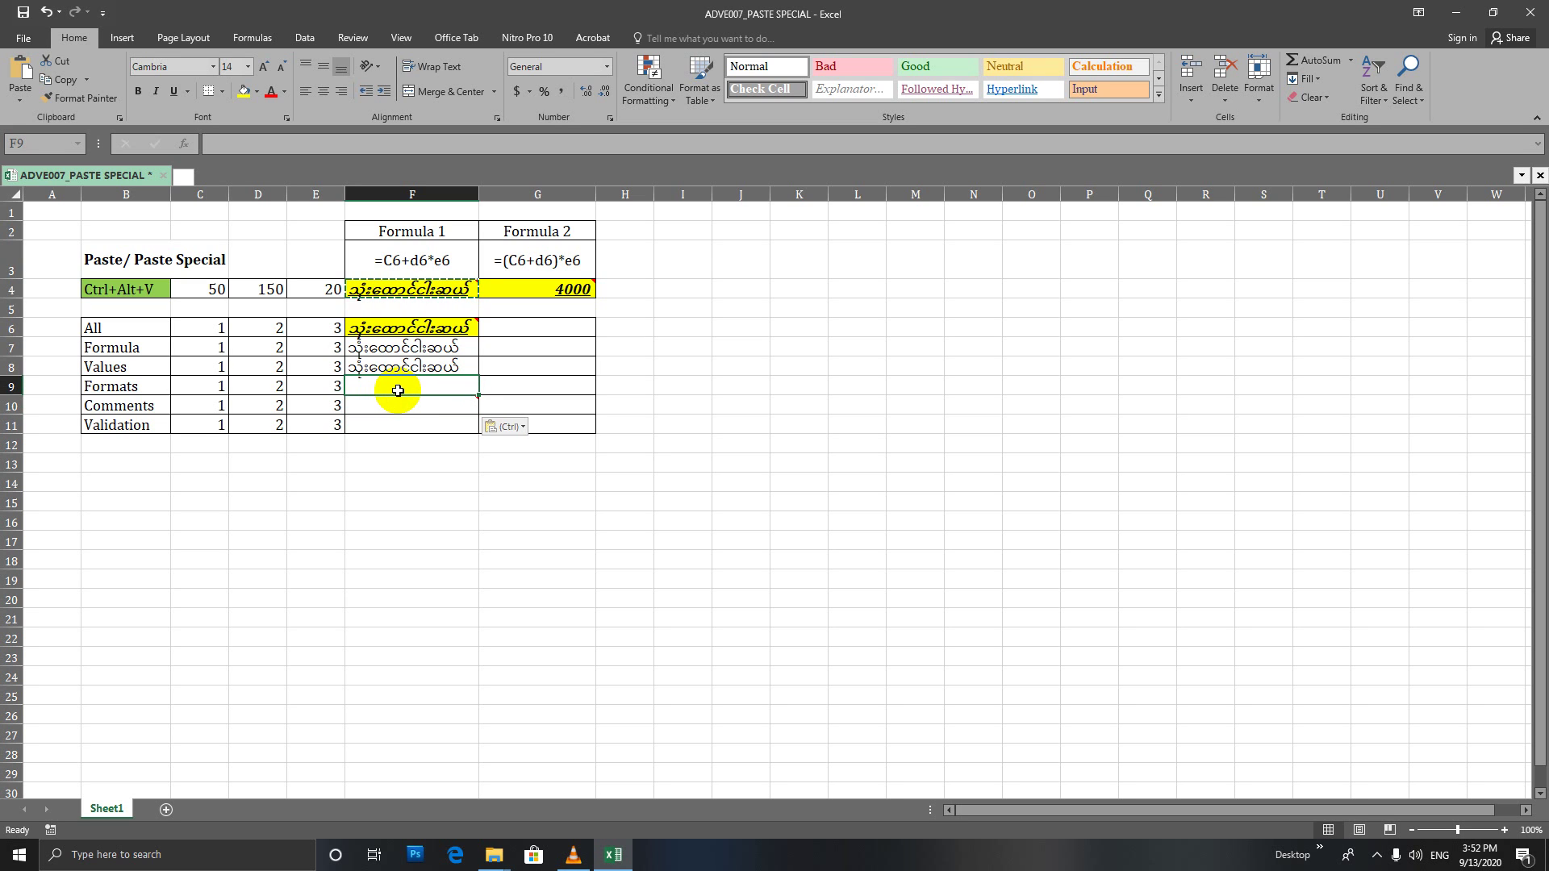
Paste only F4's yellow formatting into F9 through Paste Special Formats
left_click(20, 98)
left_click(67, 281)
left_click(744, 305)
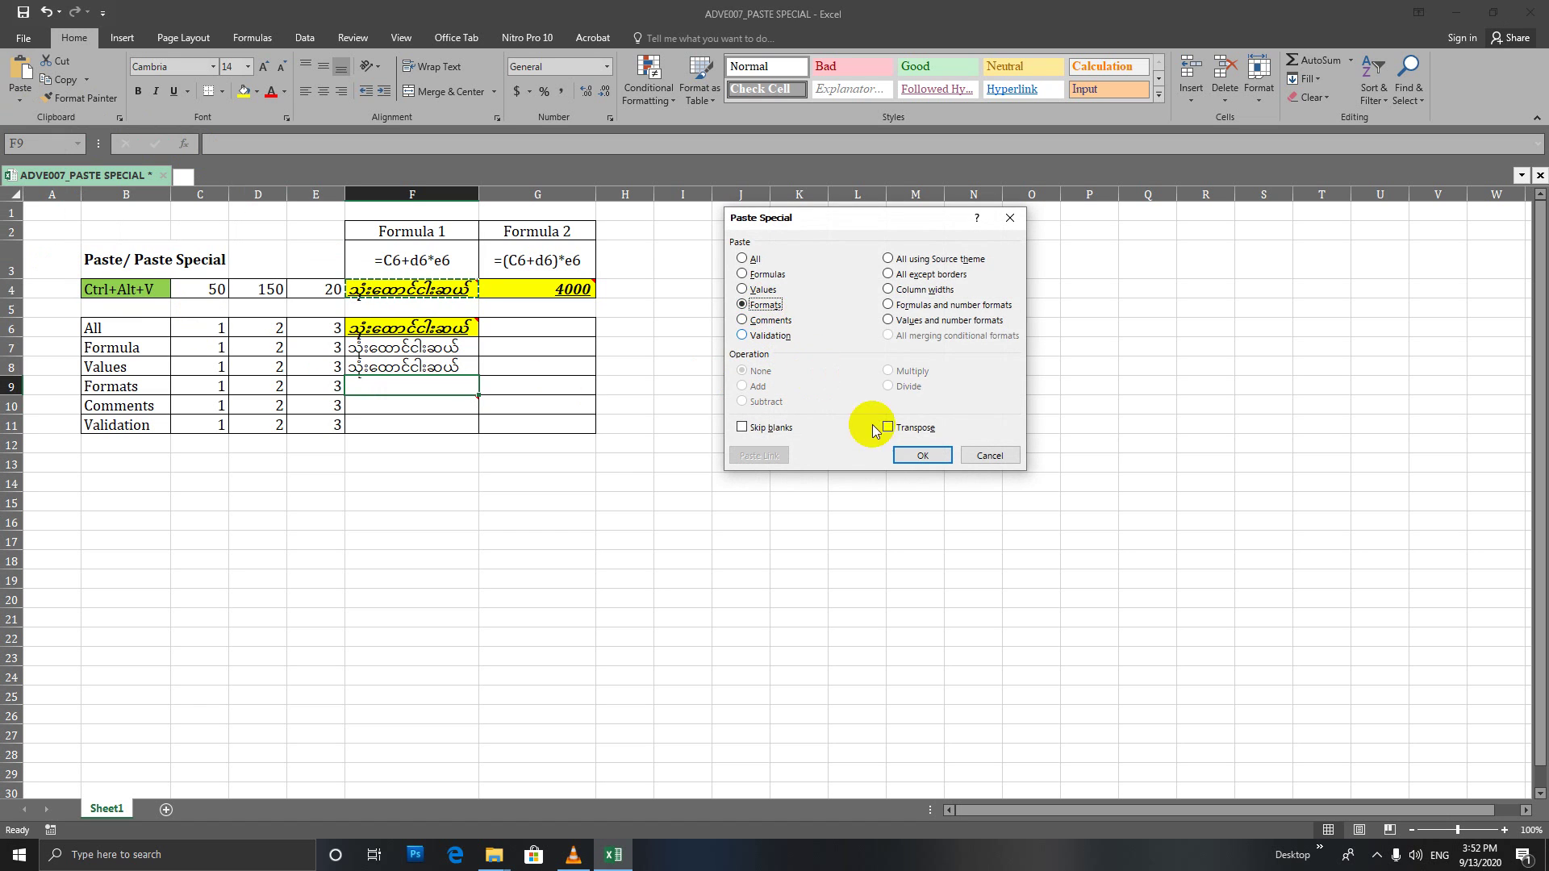
left_click(910, 456)
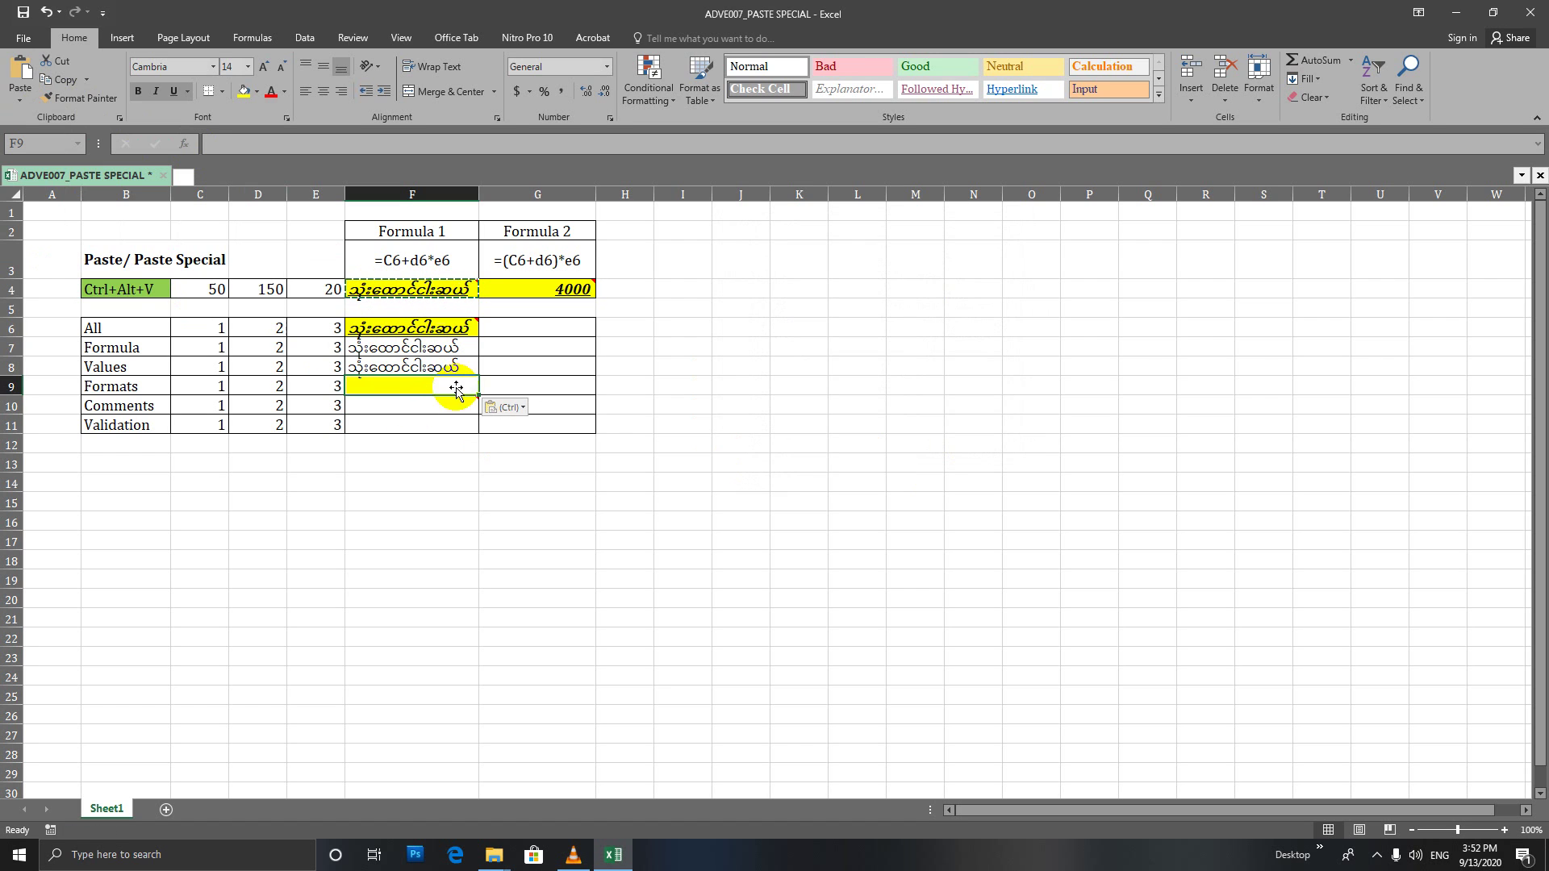
left_click(419, 426)
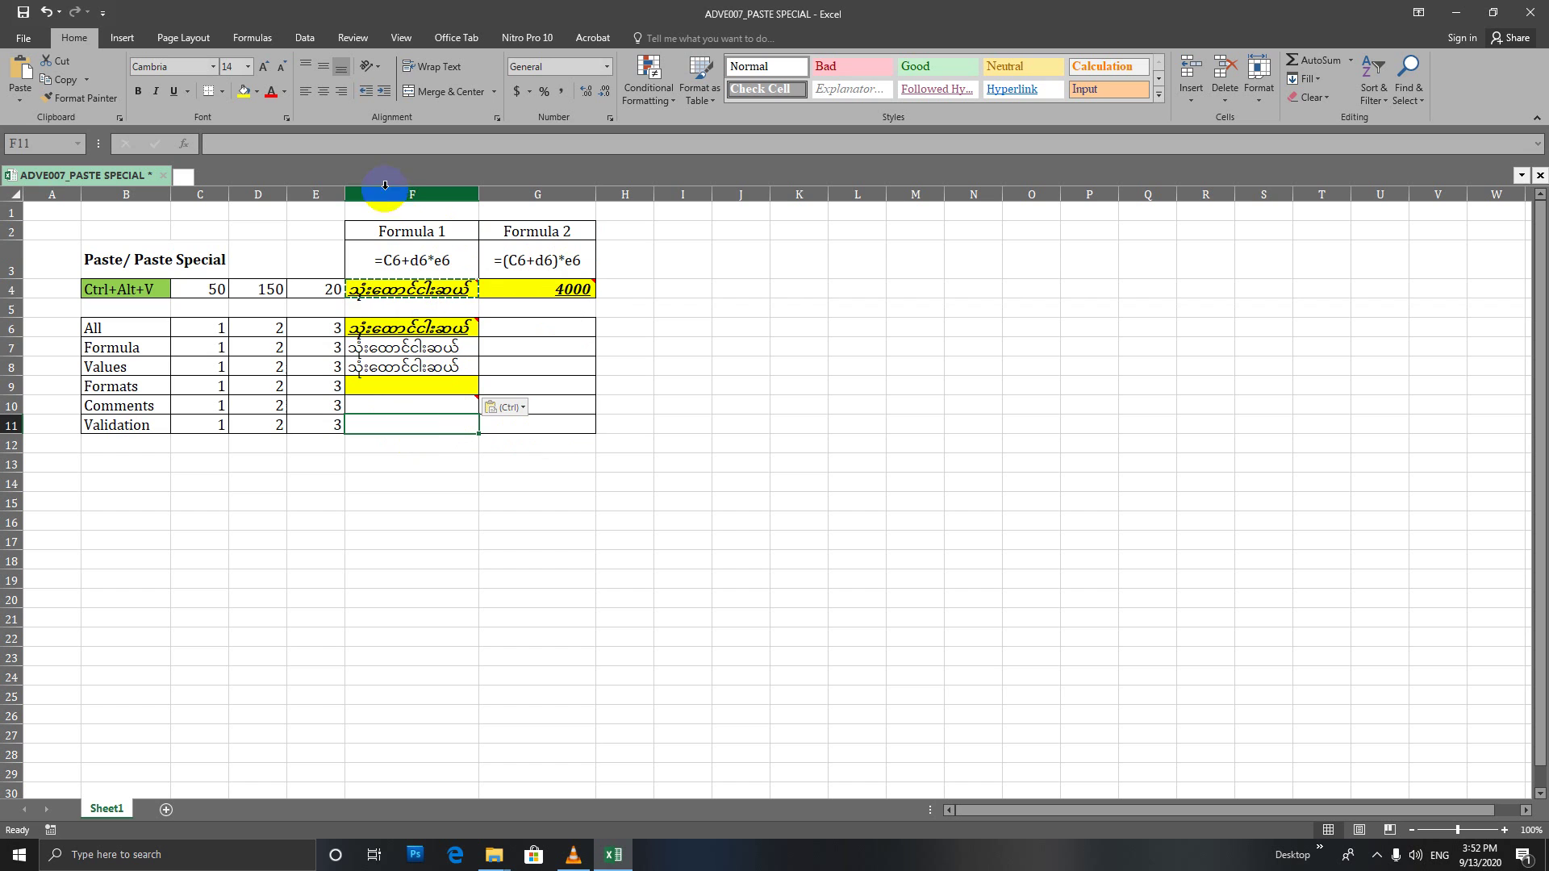
left_click(20, 98)
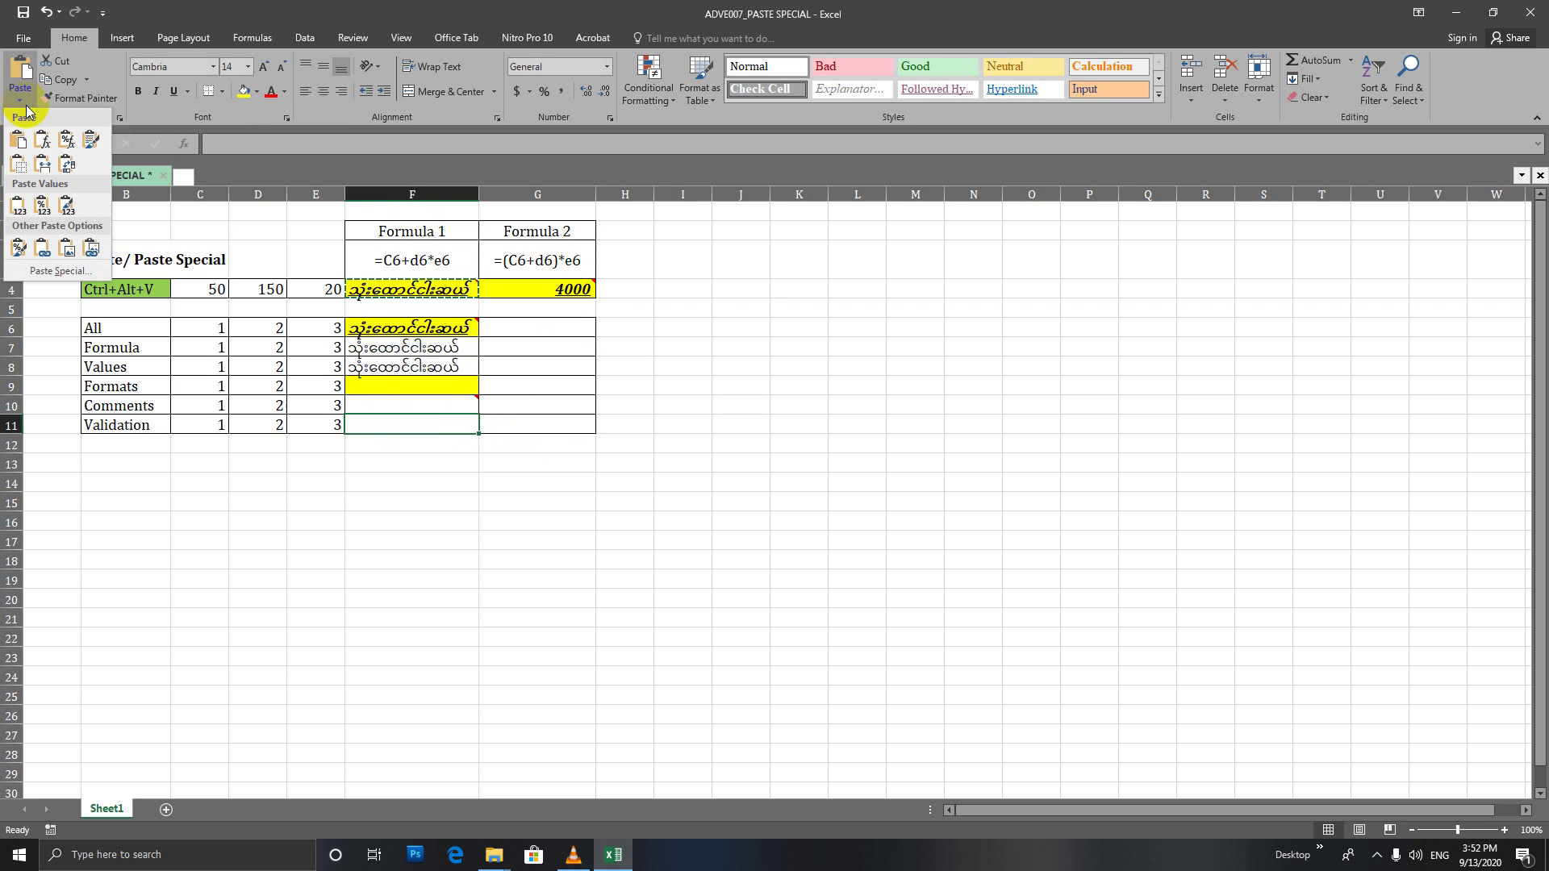
left_click(60, 271)
left_click(771, 337)
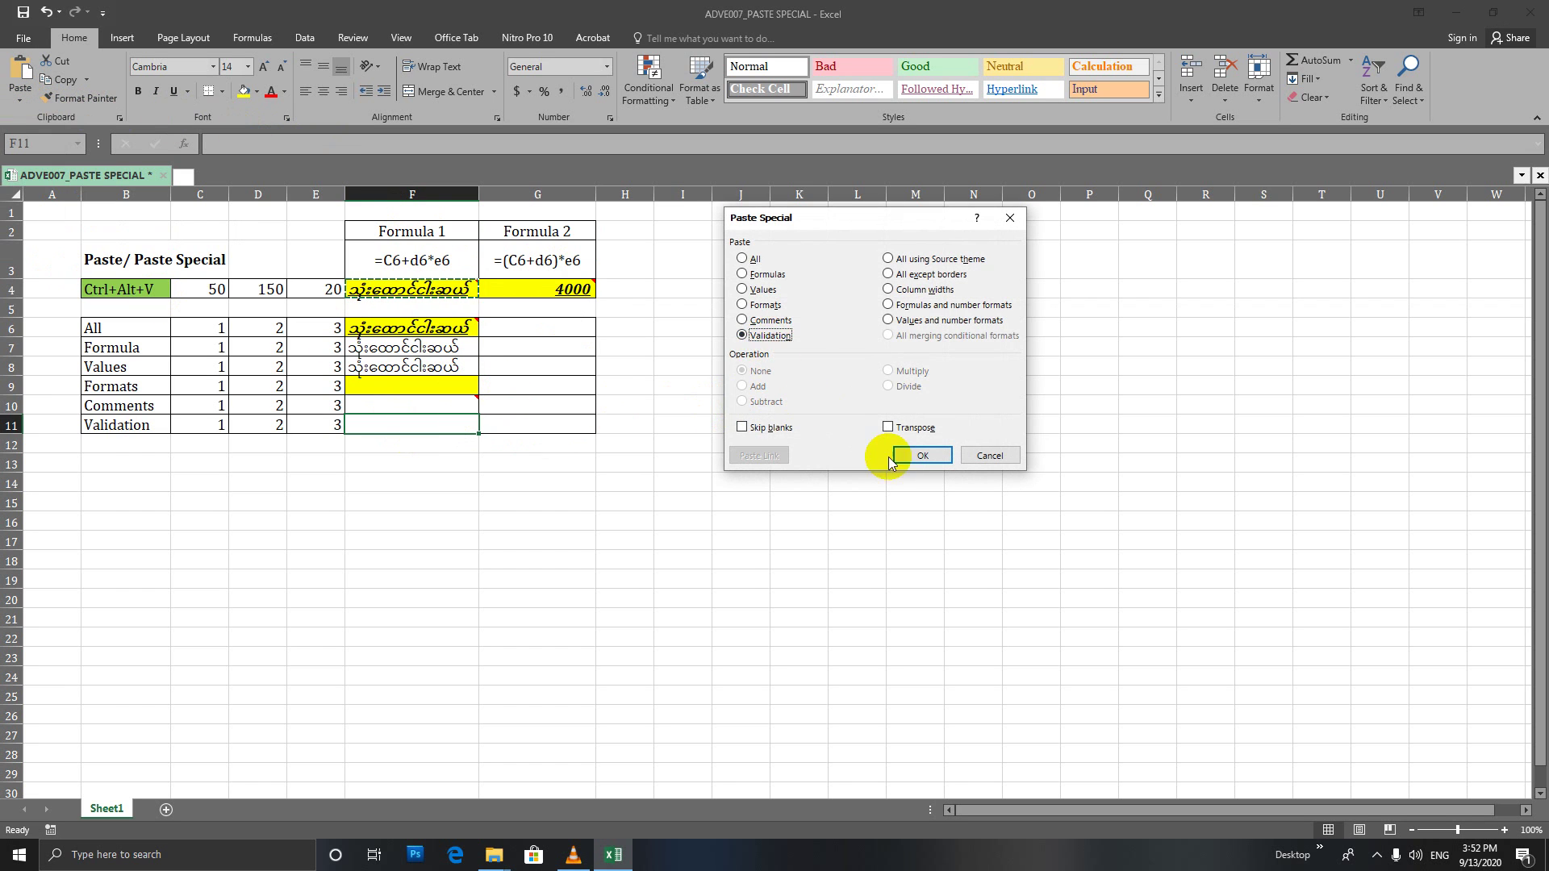
left_click(922, 456)
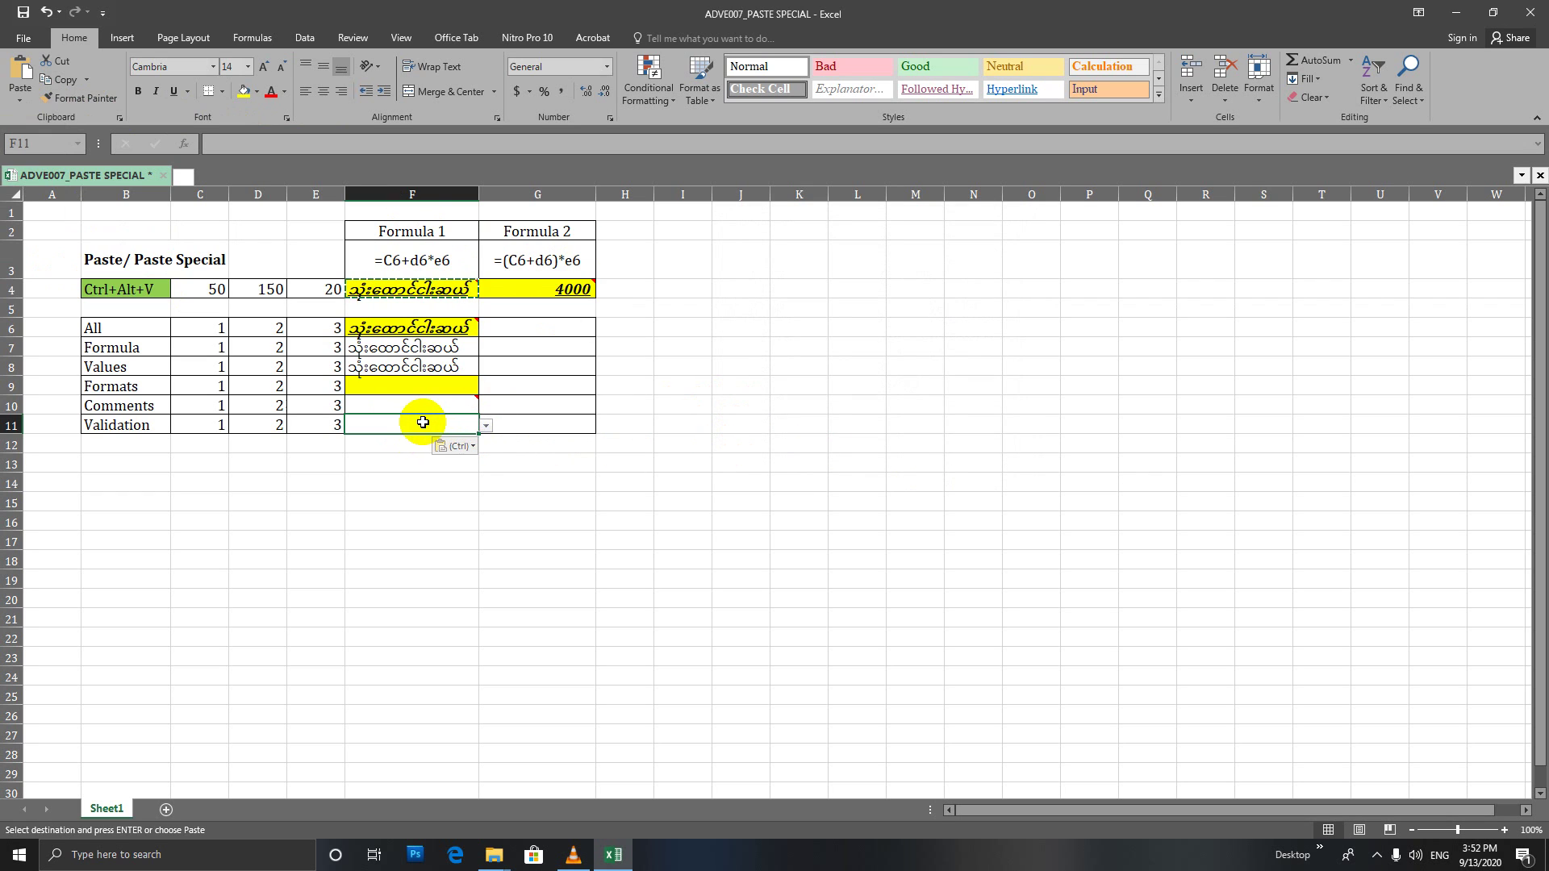
left_click(486, 425)
left_click(420, 442)
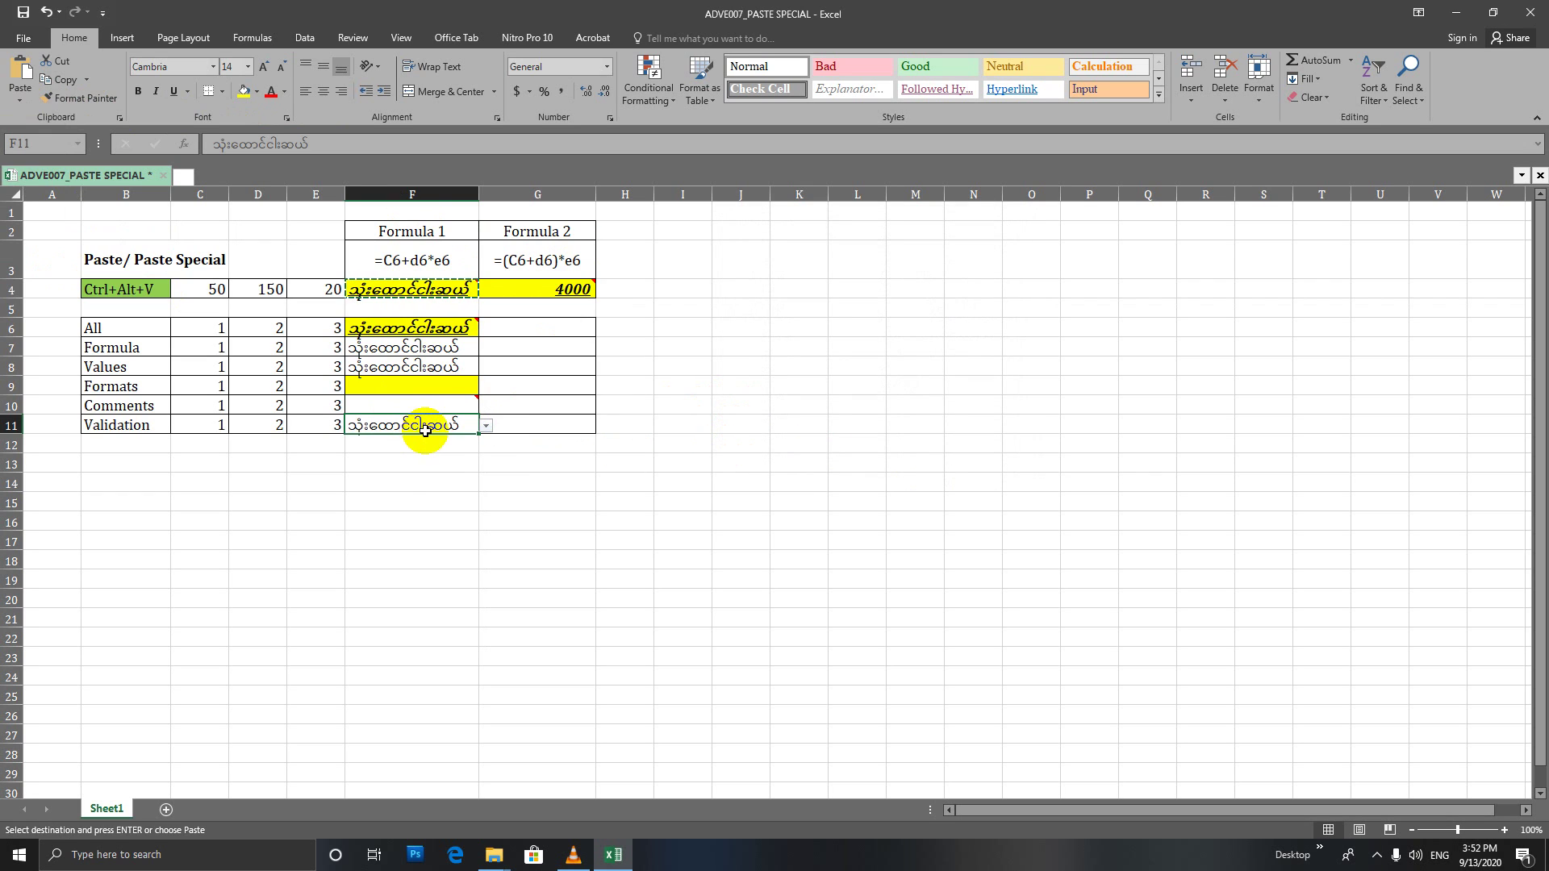
key("ctrl+z")
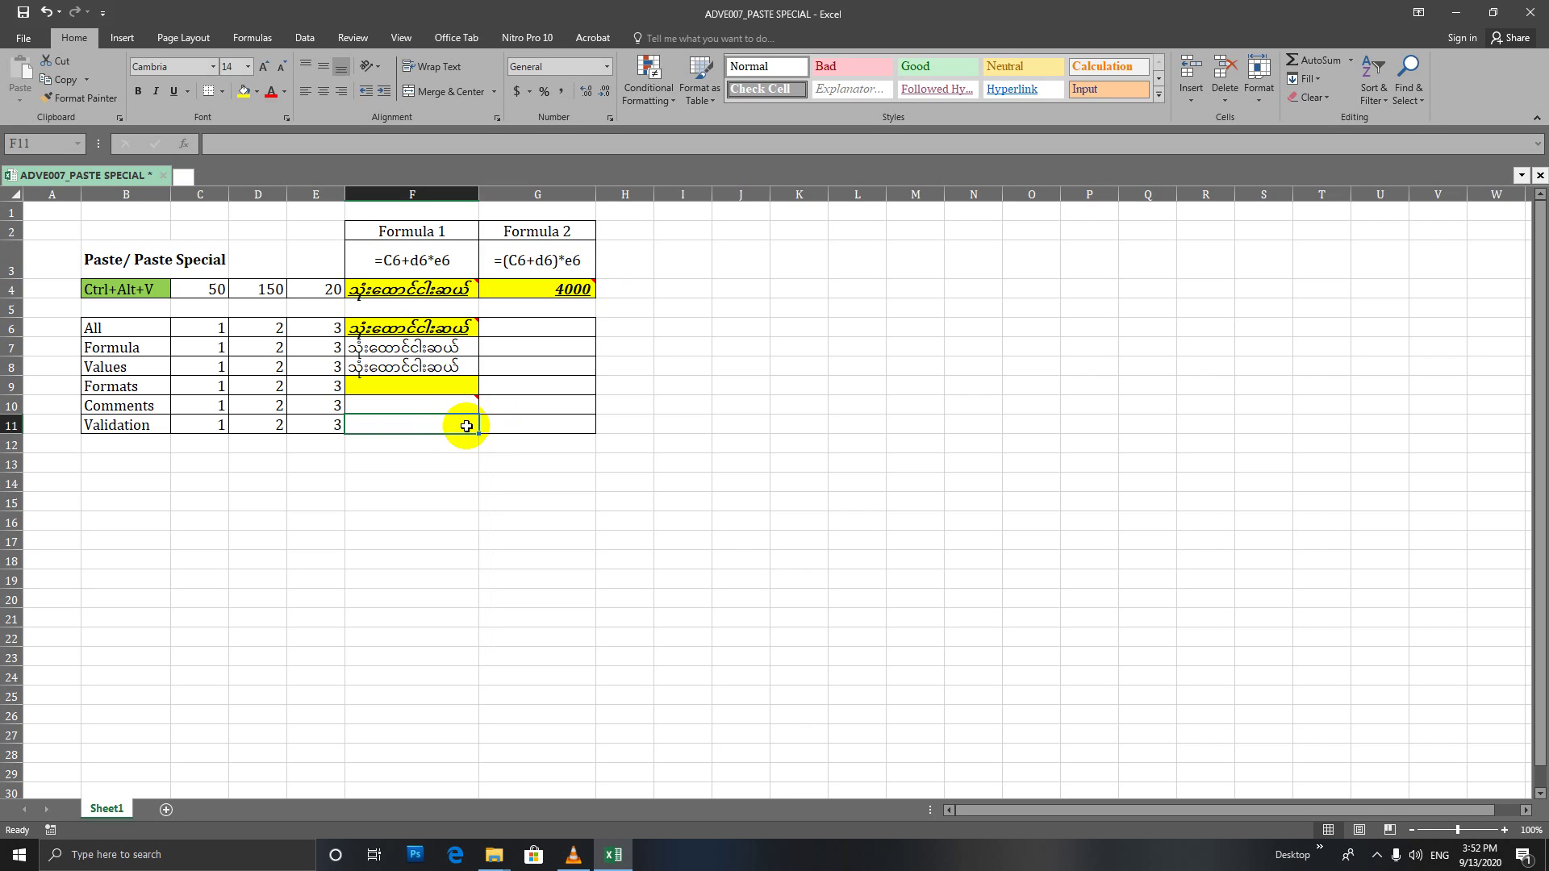
left_click(456, 290)
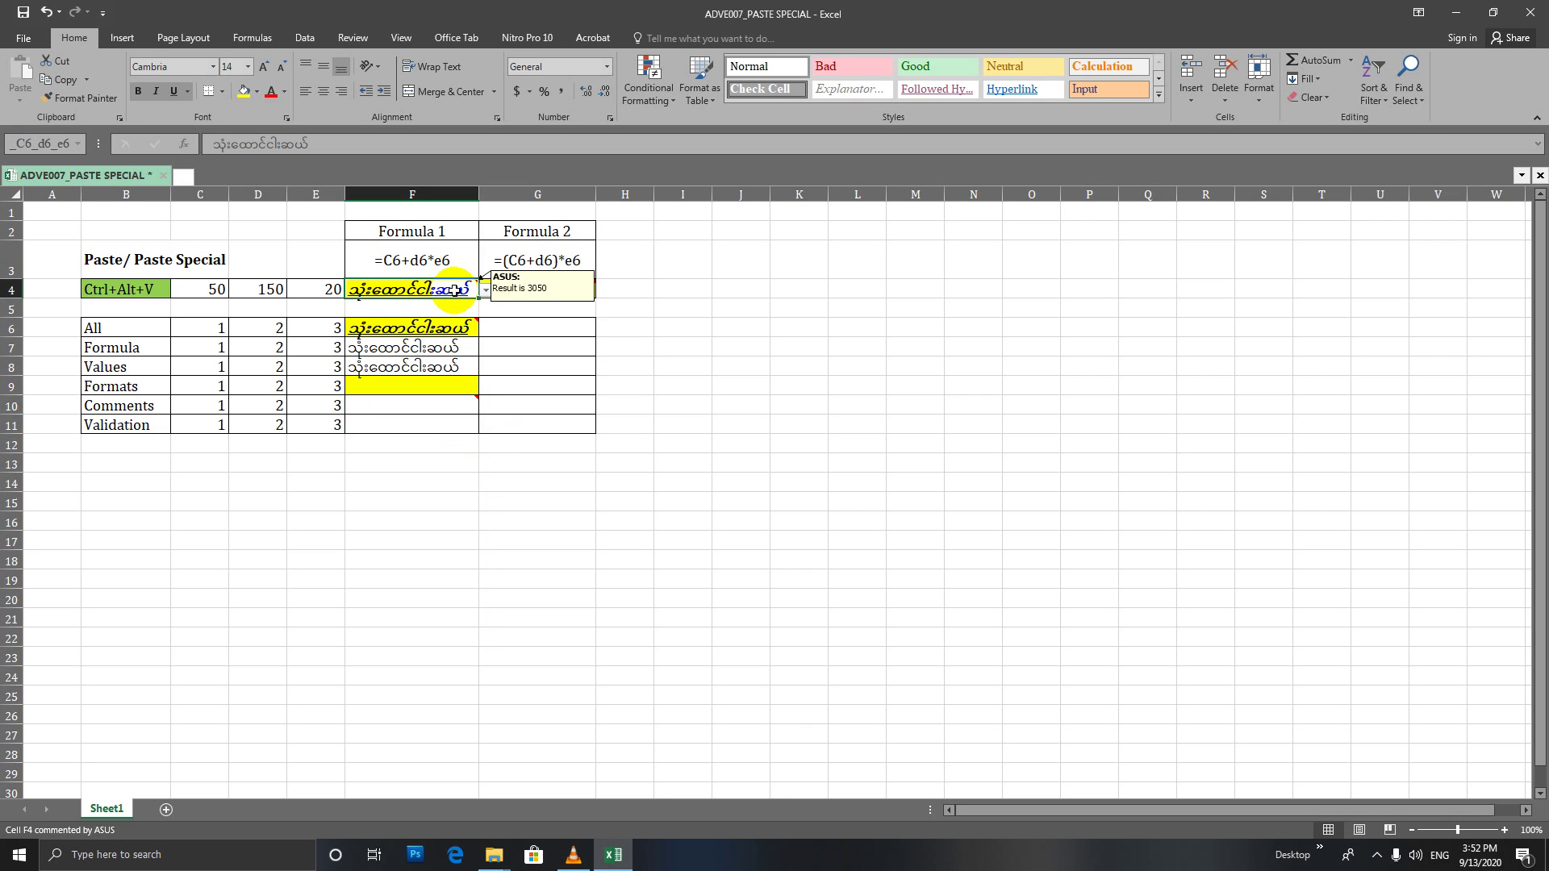
key("ctrl+c")
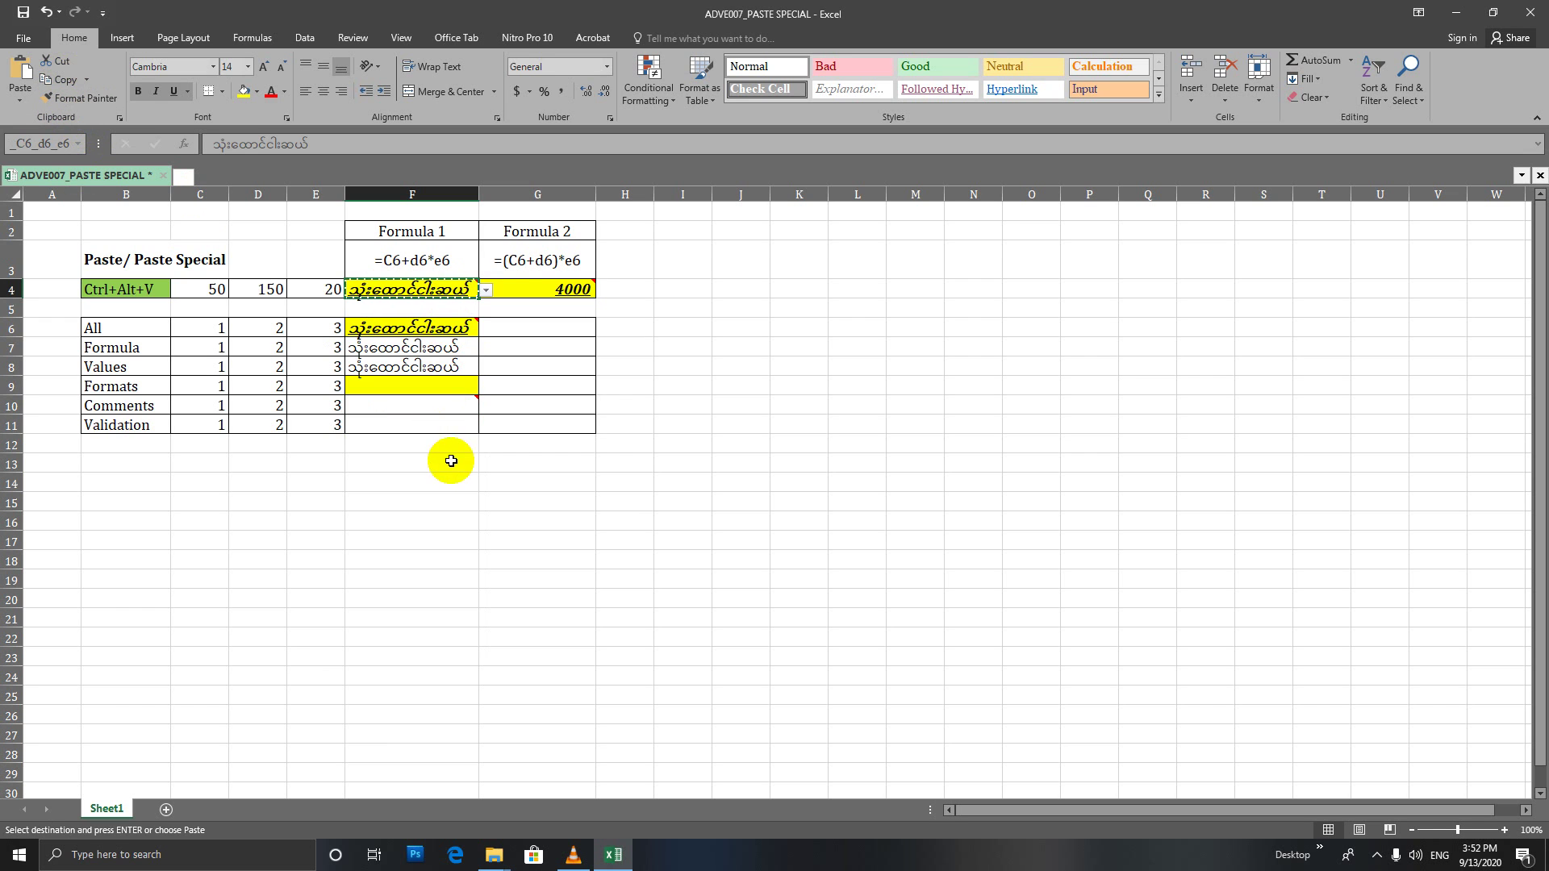
left_click(439, 430)
left_click(21, 92)
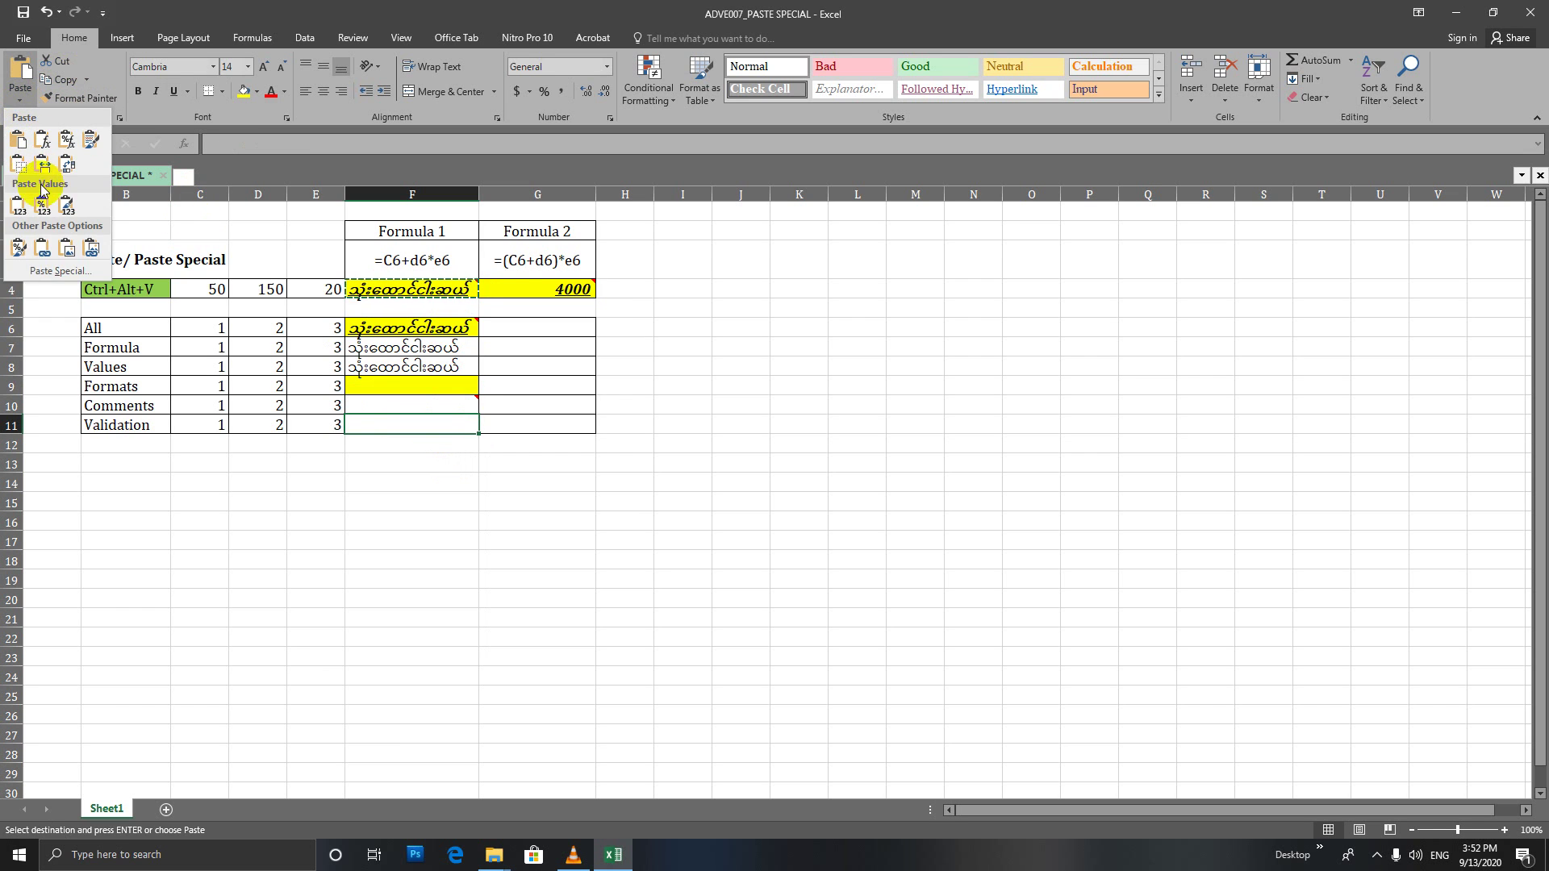
left_click(53, 273)
left_click(766, 335)
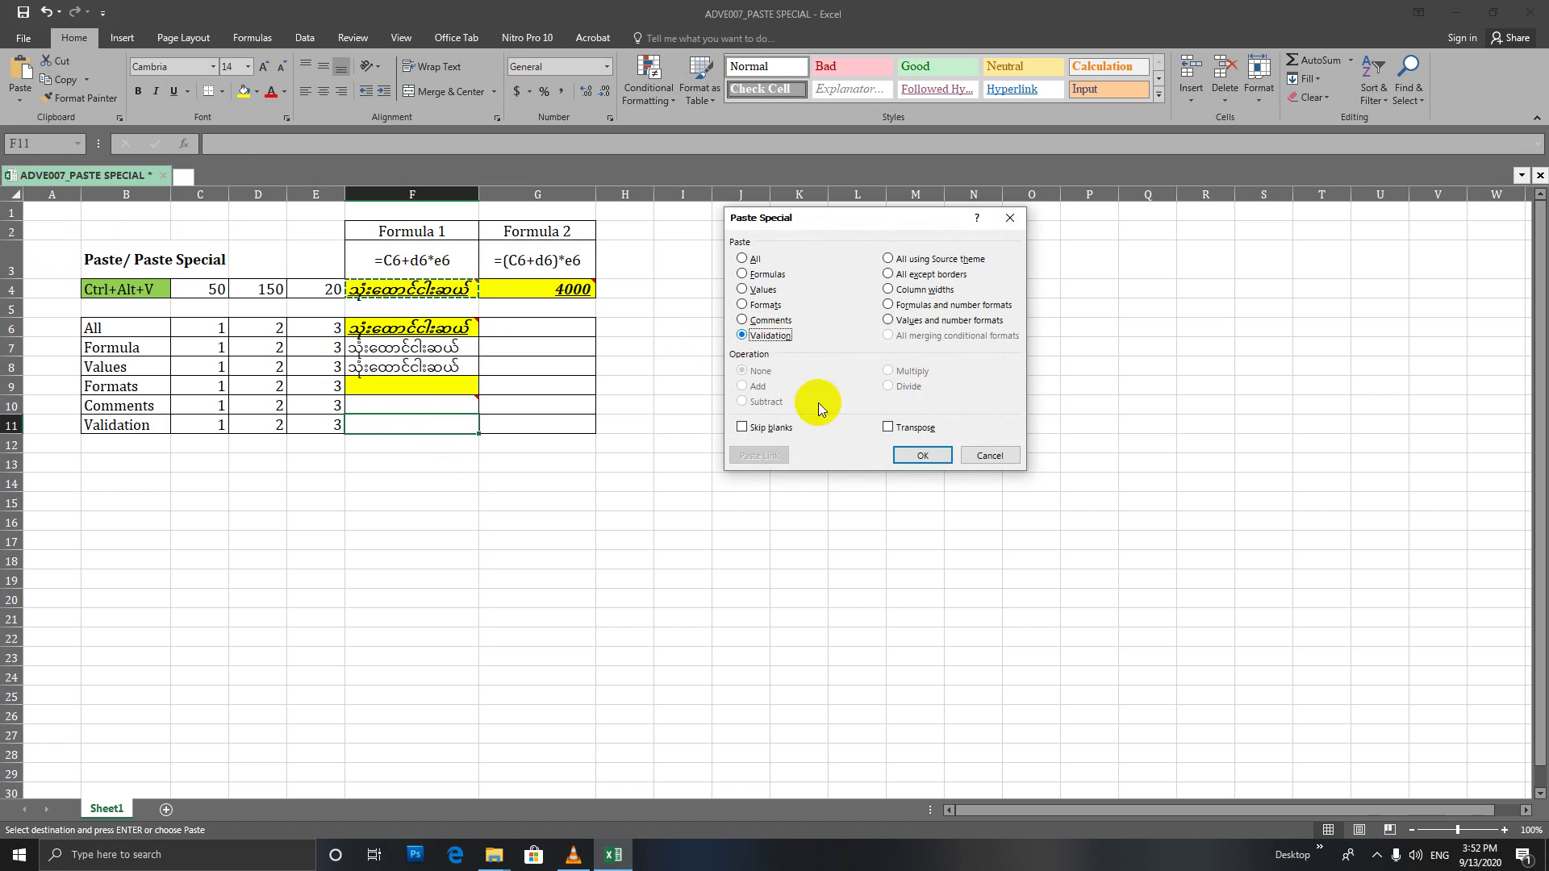
left_click(911, 454)
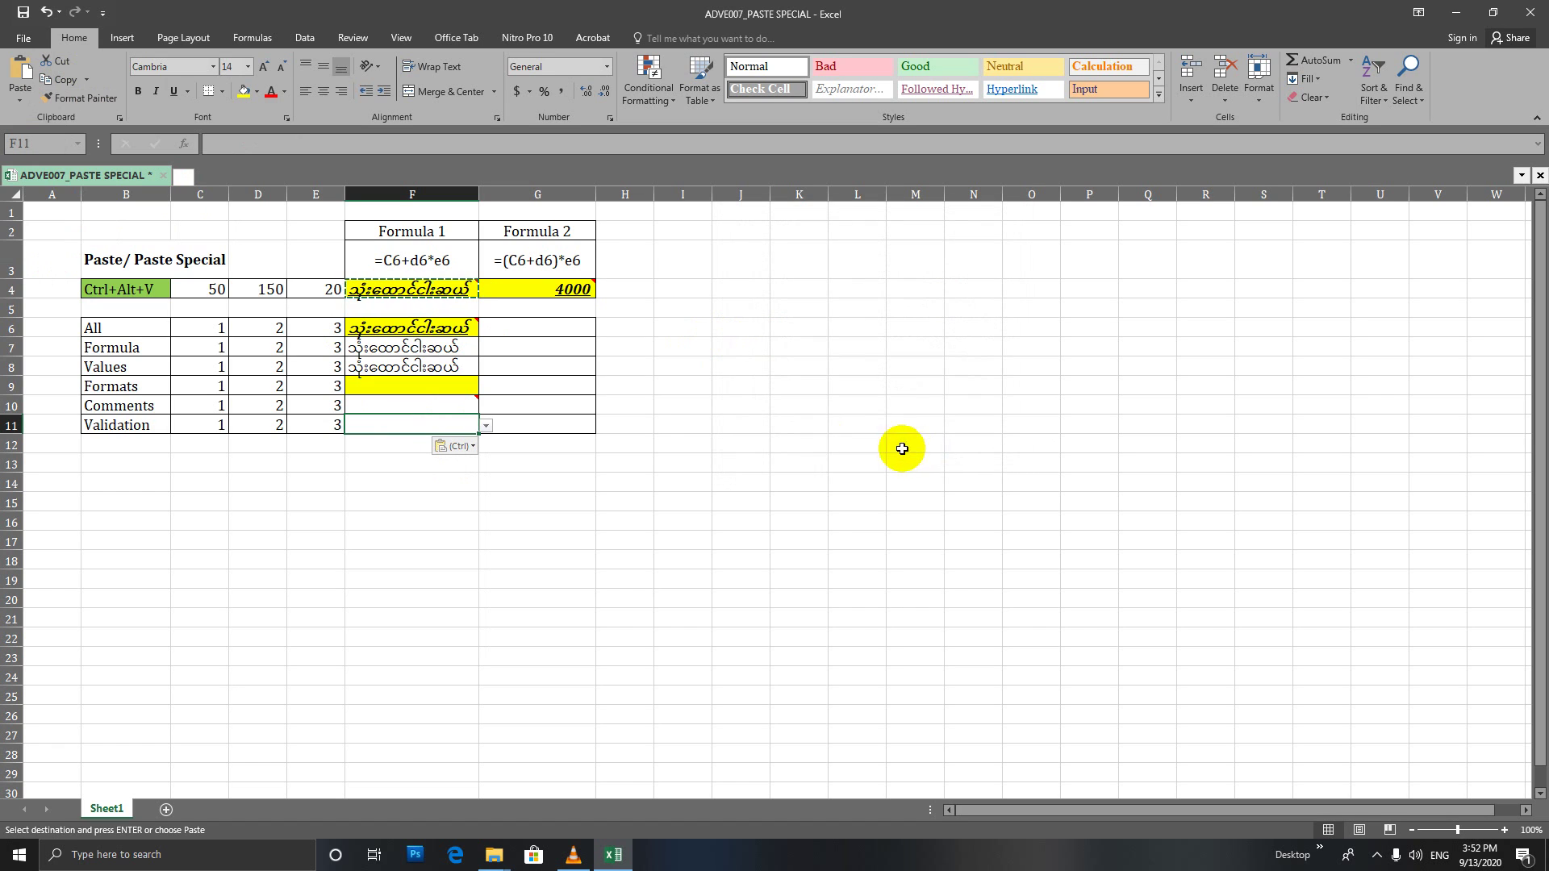
left_click(487, 428)
left_click(428, 440)
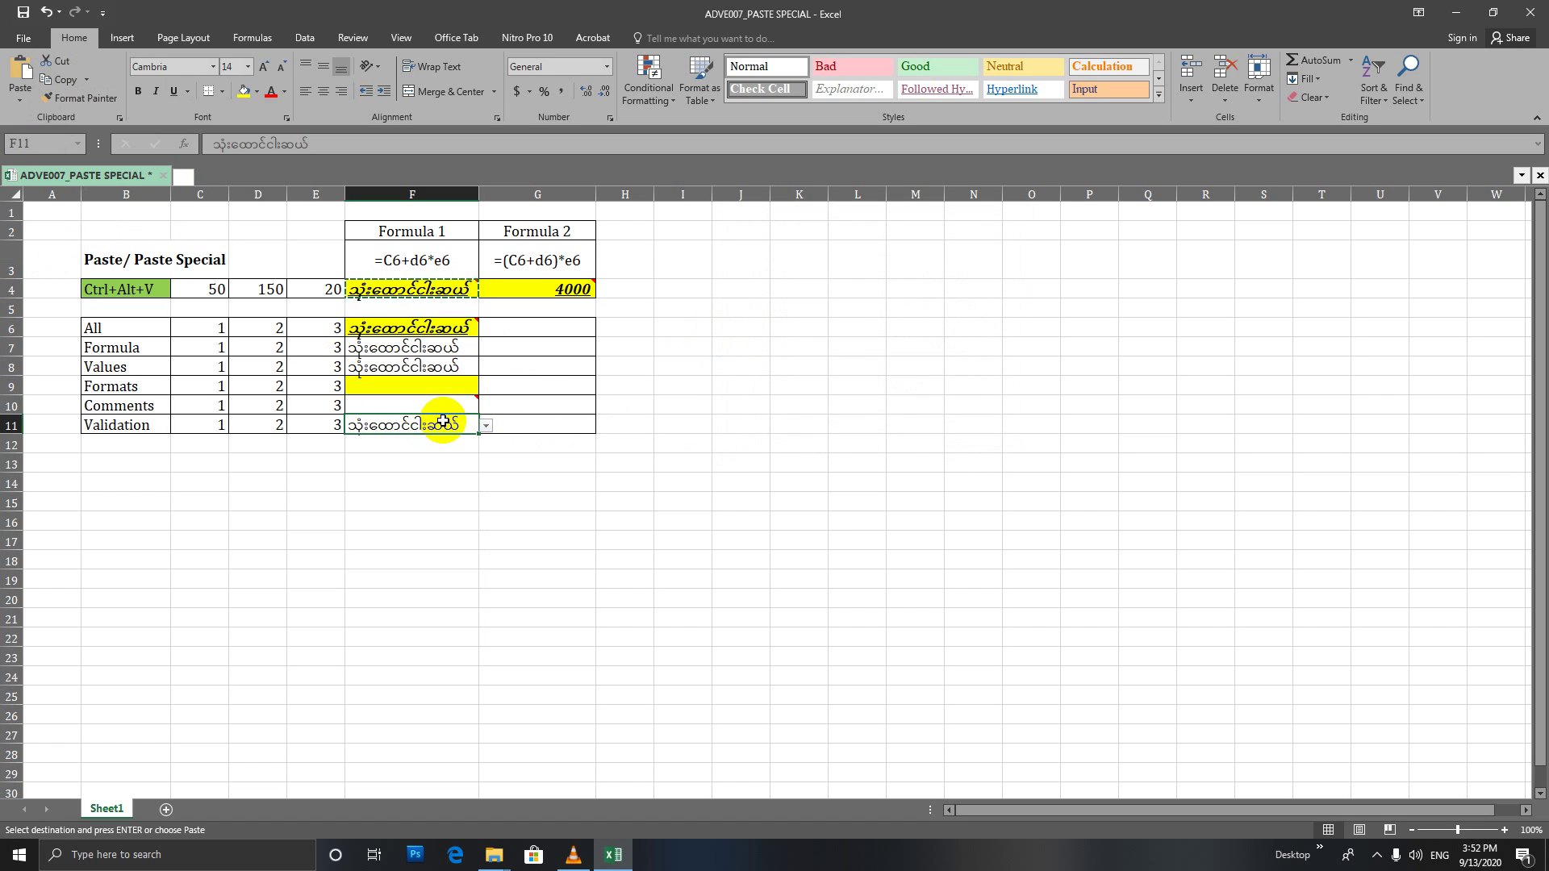
key("Escape")
key("Delete")
Copy F4 and run a Paste Special with All
left_click(420, 288)
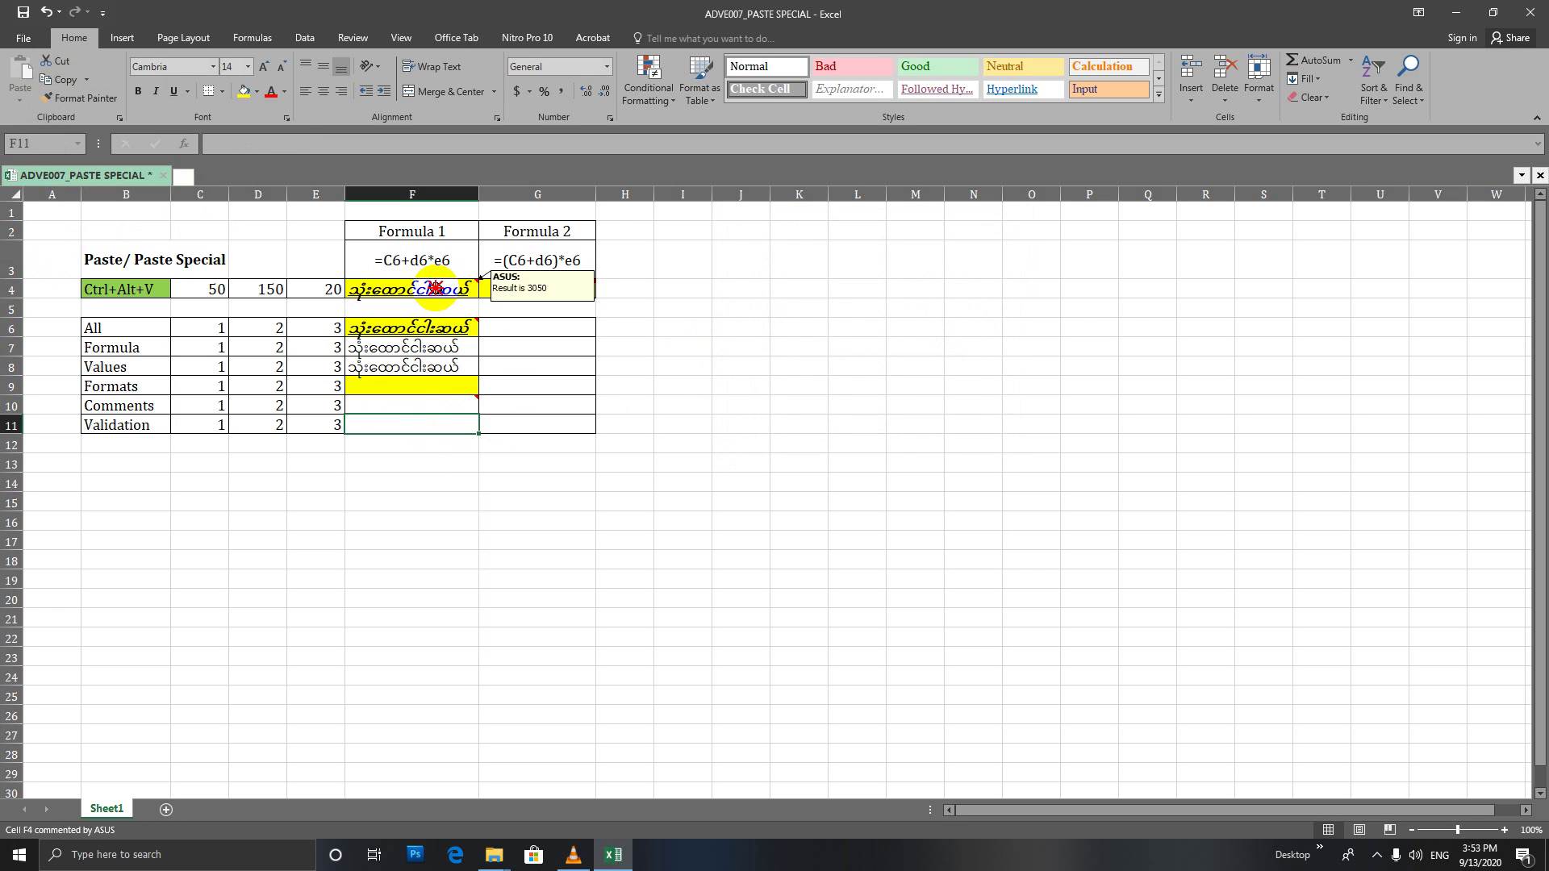
left_click(444, 428)
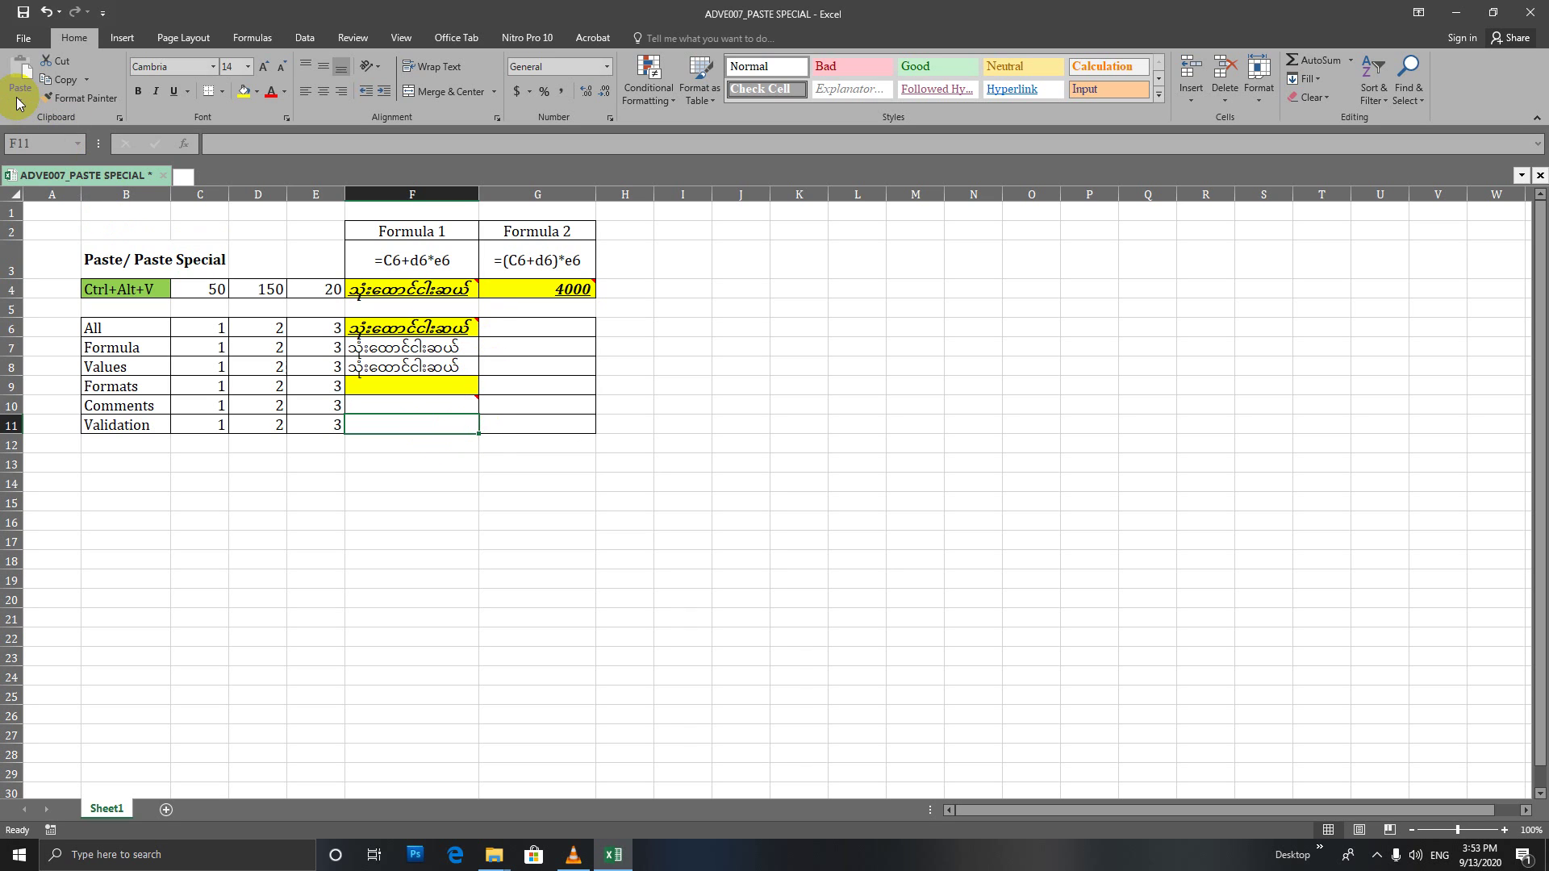
left_click(61, 79)
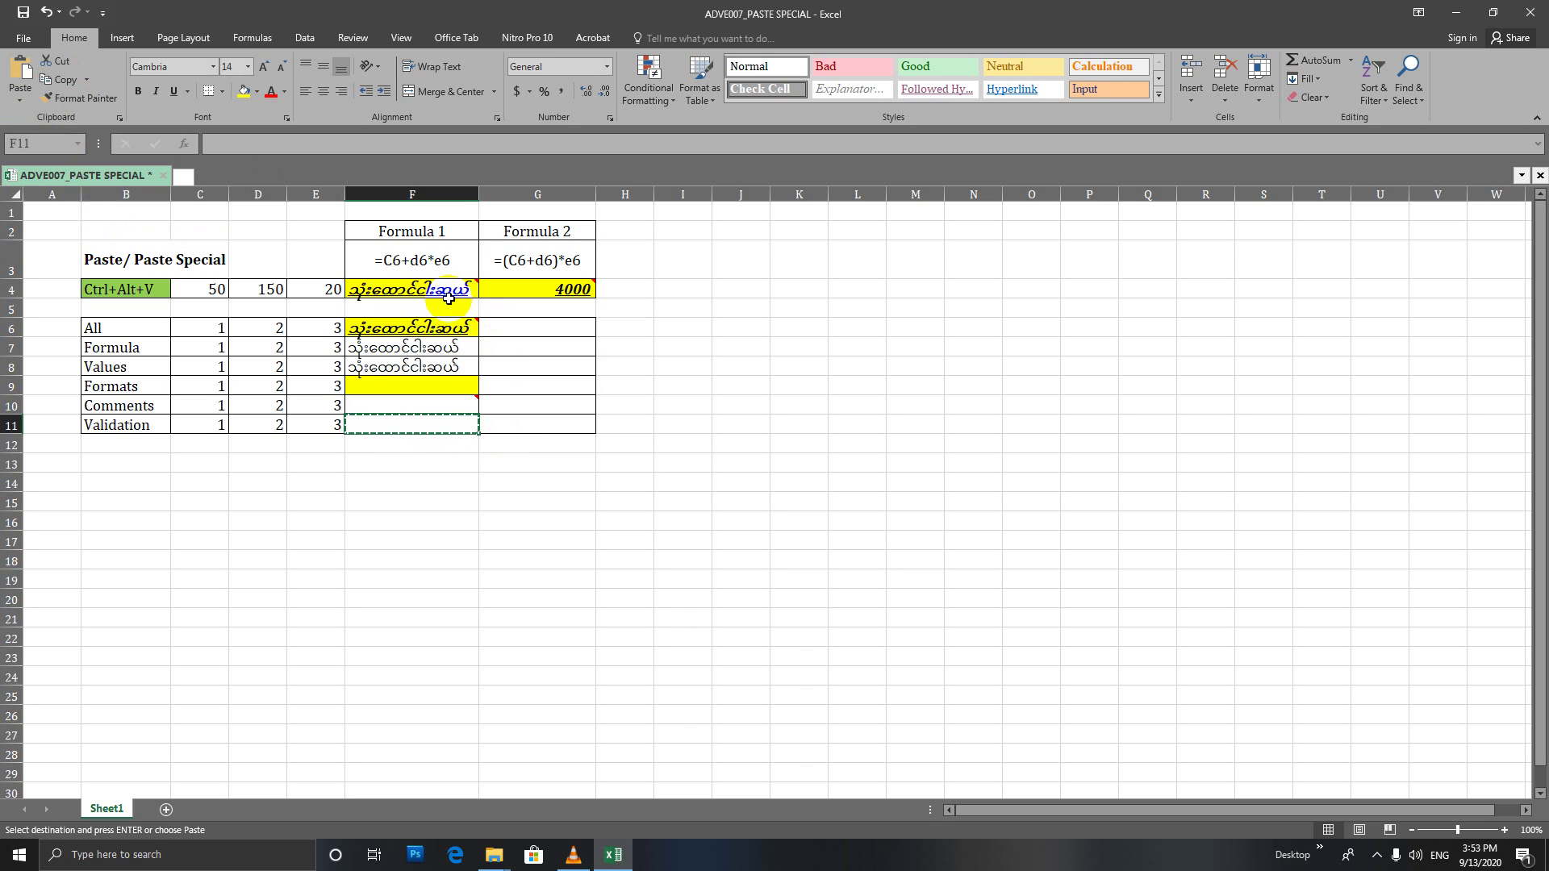
left_click(448, 299)
left_click(61, 79)
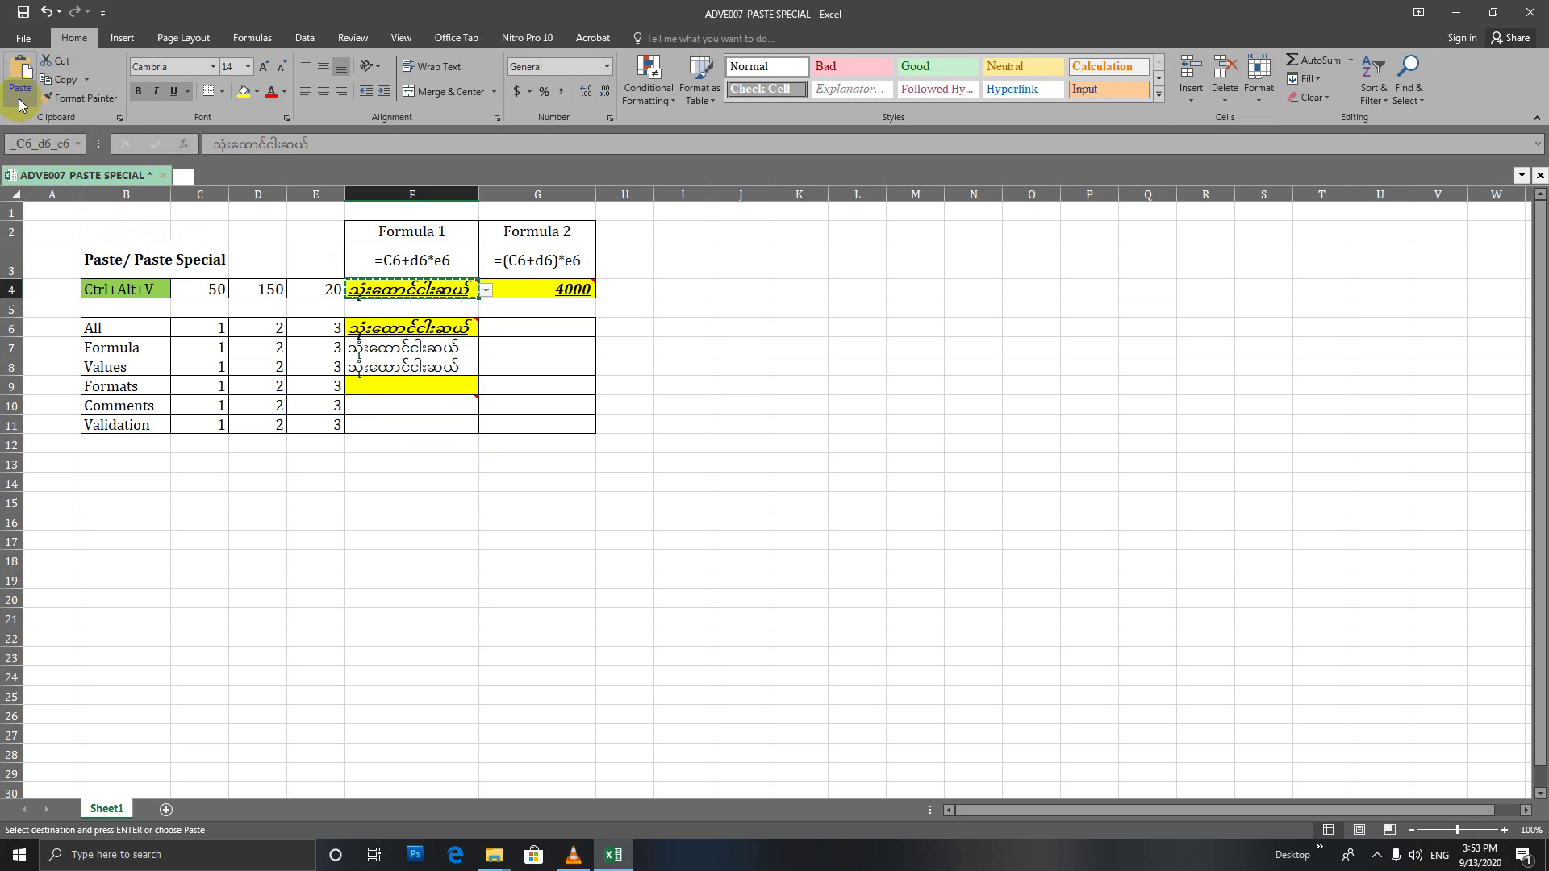
left_click(20, 101)
left_click(60, 271)
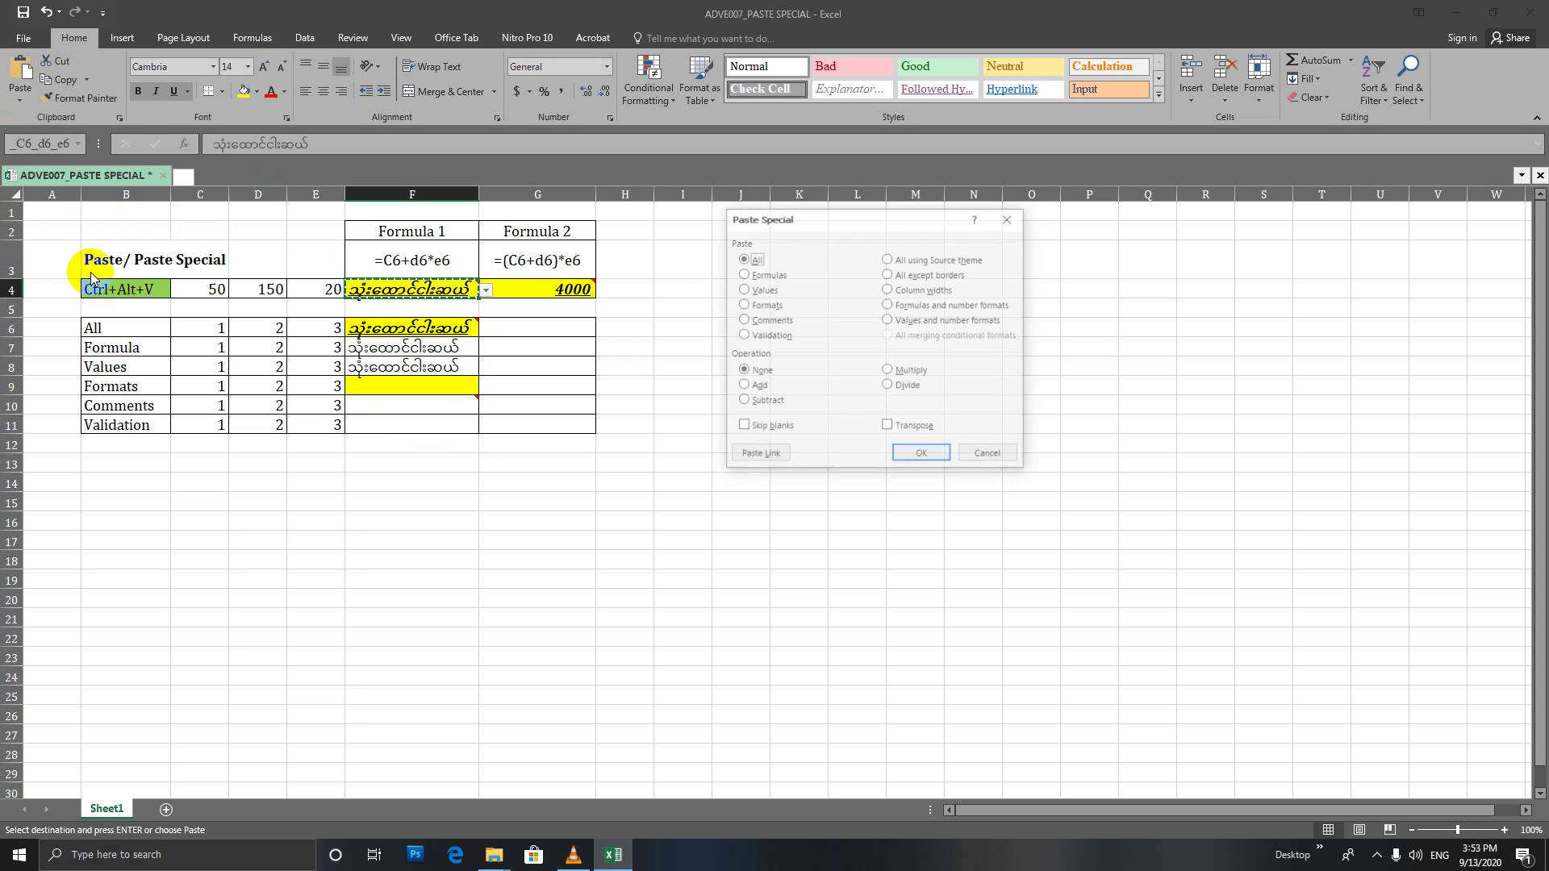
left_click(922, 456)
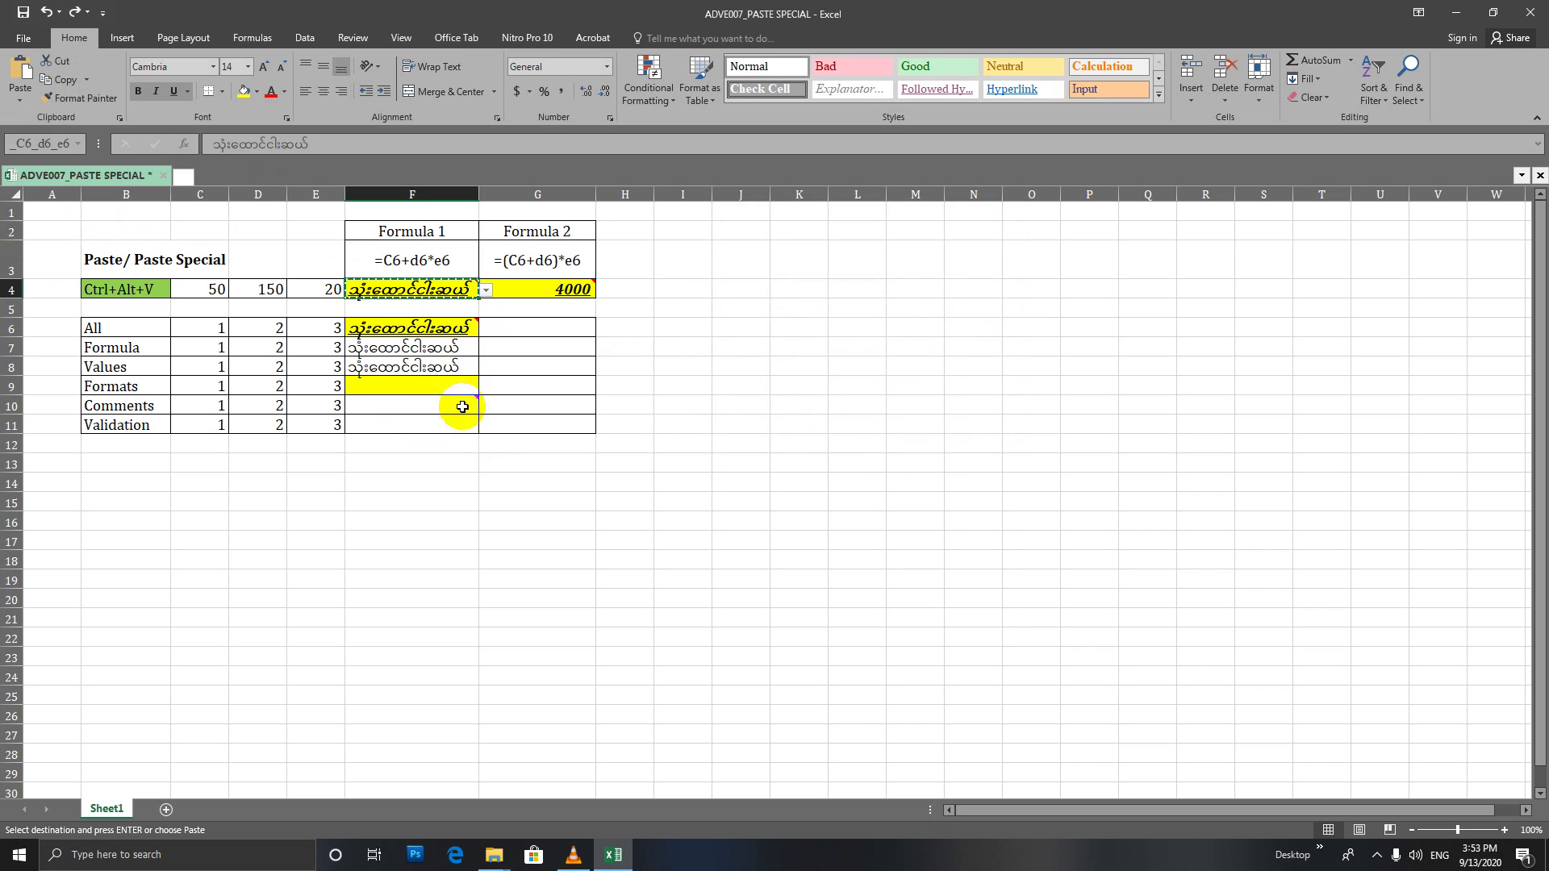
Paste only F4's validation rule into F11 and pick the Burmese entry from its list
left_click(442, 423)
left_click(20, 99)
left_click(60, 271)
left_click(744, 335)
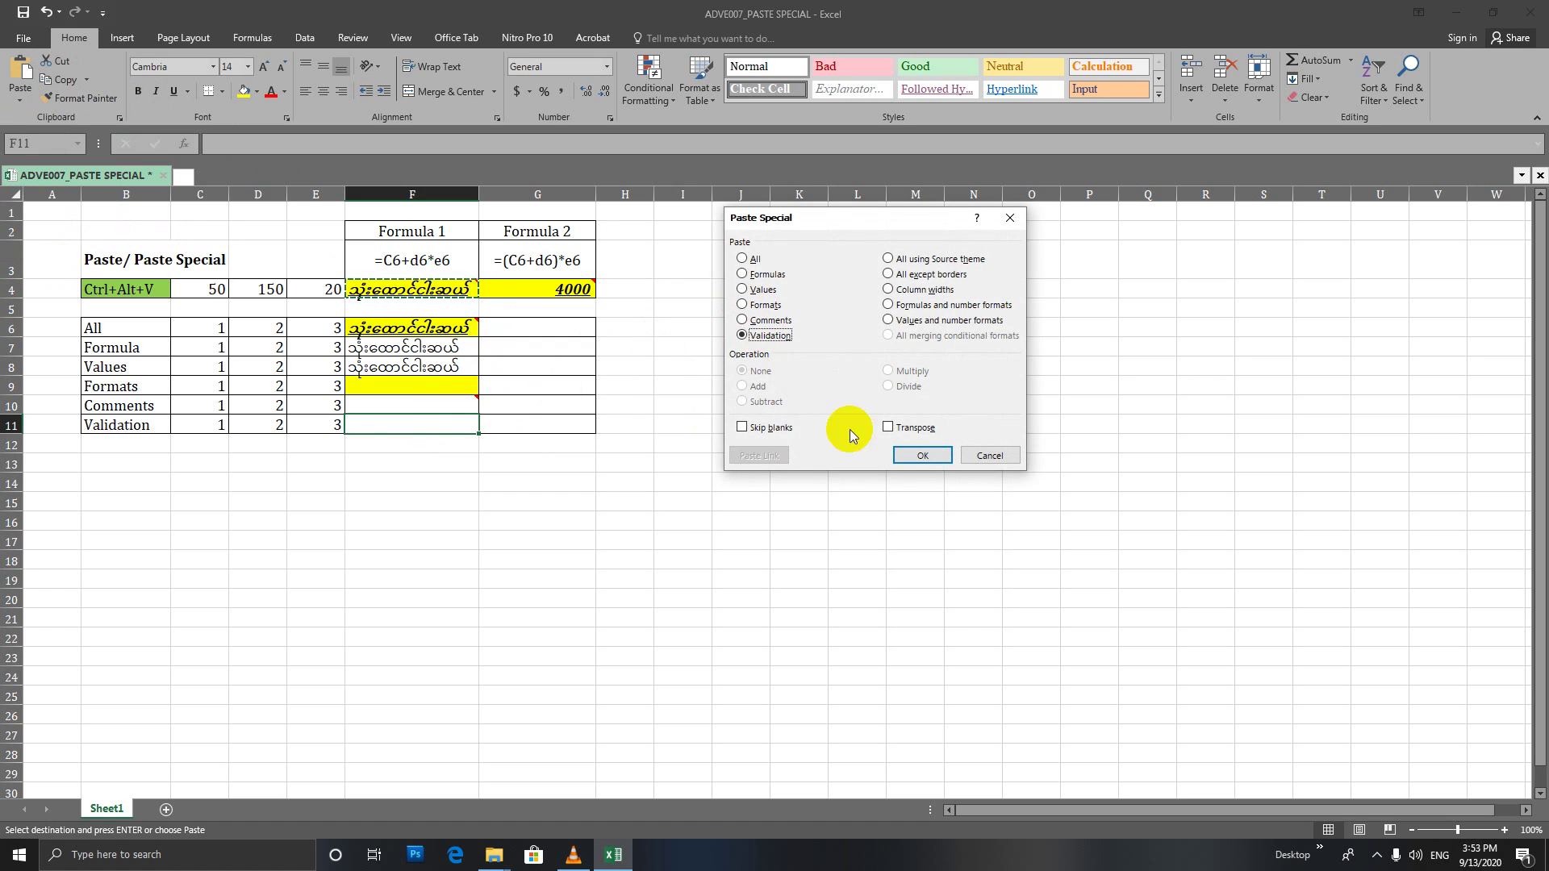
left_click(922, 456)
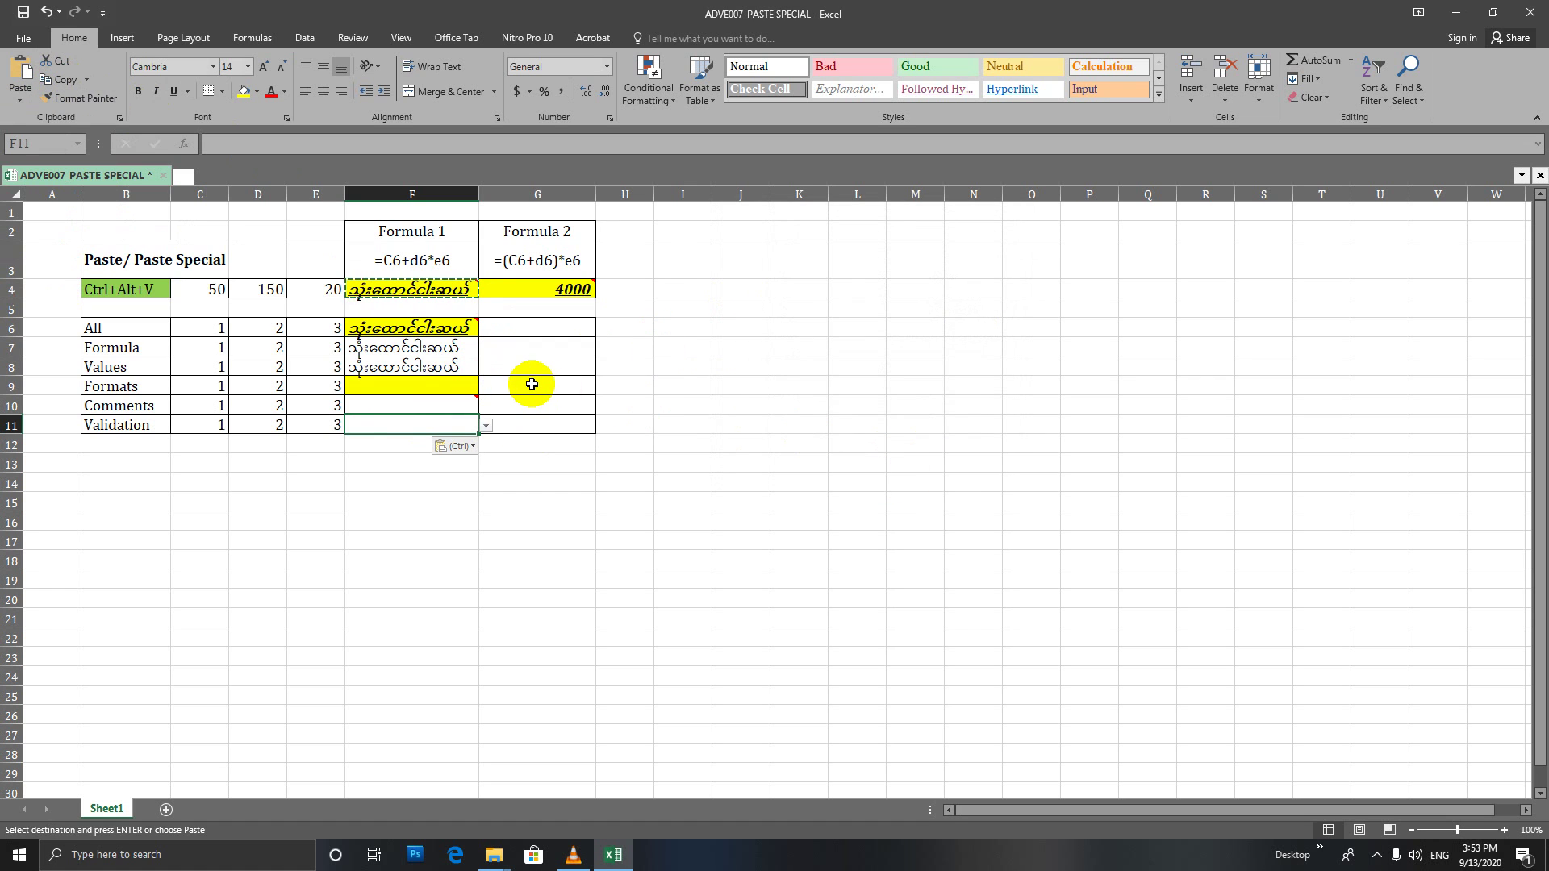
left_click(487, 425)
left_click(424, 440)
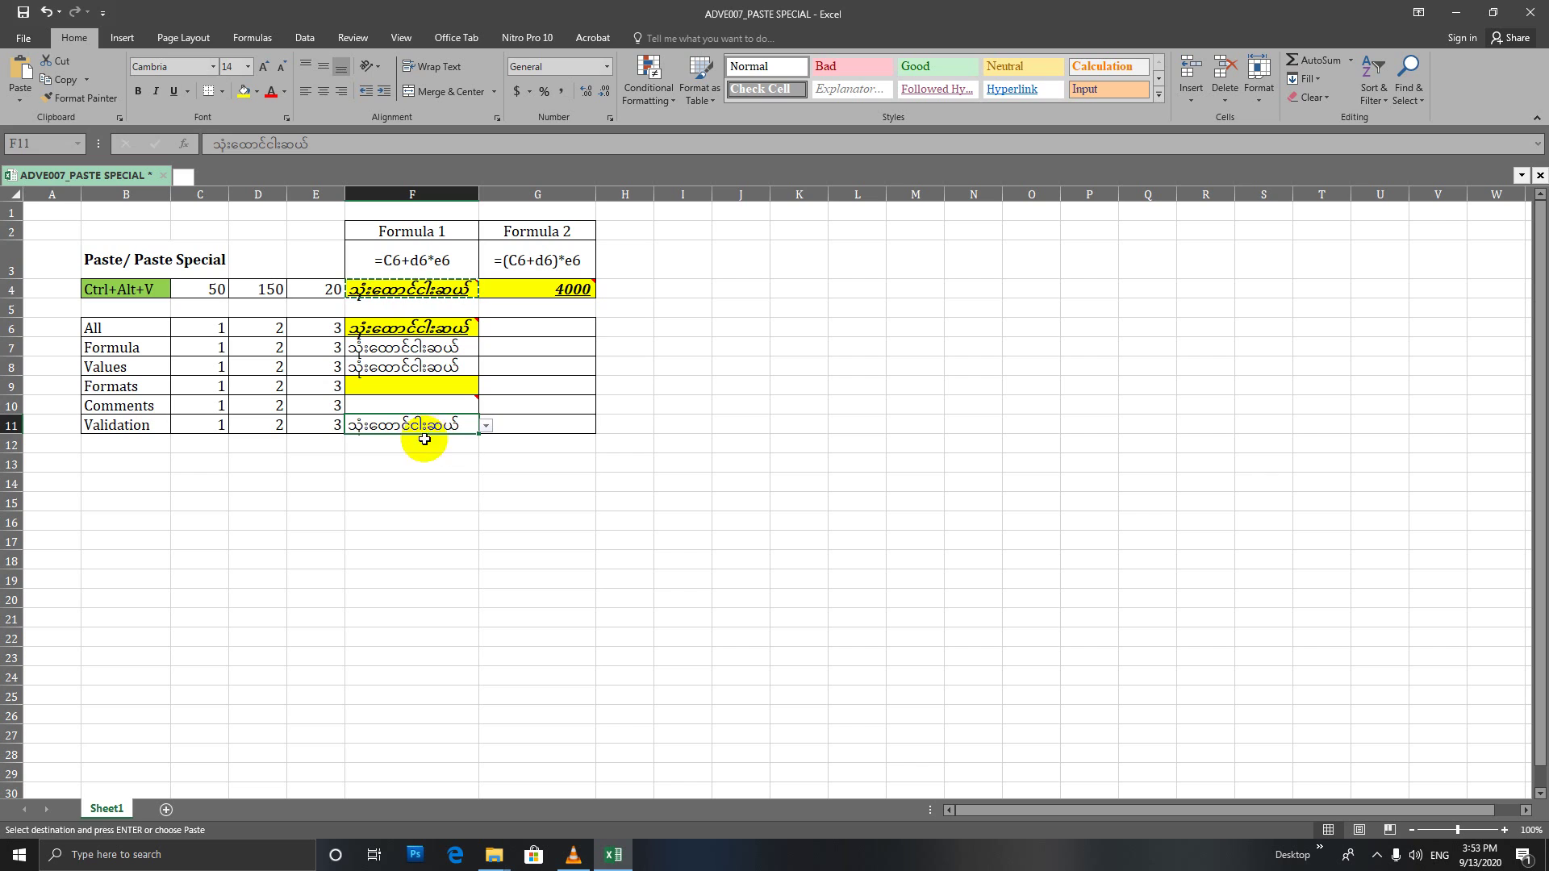
Try a full paste into F11, undo it, then redo to restore the validated Burmese text
key("Return")
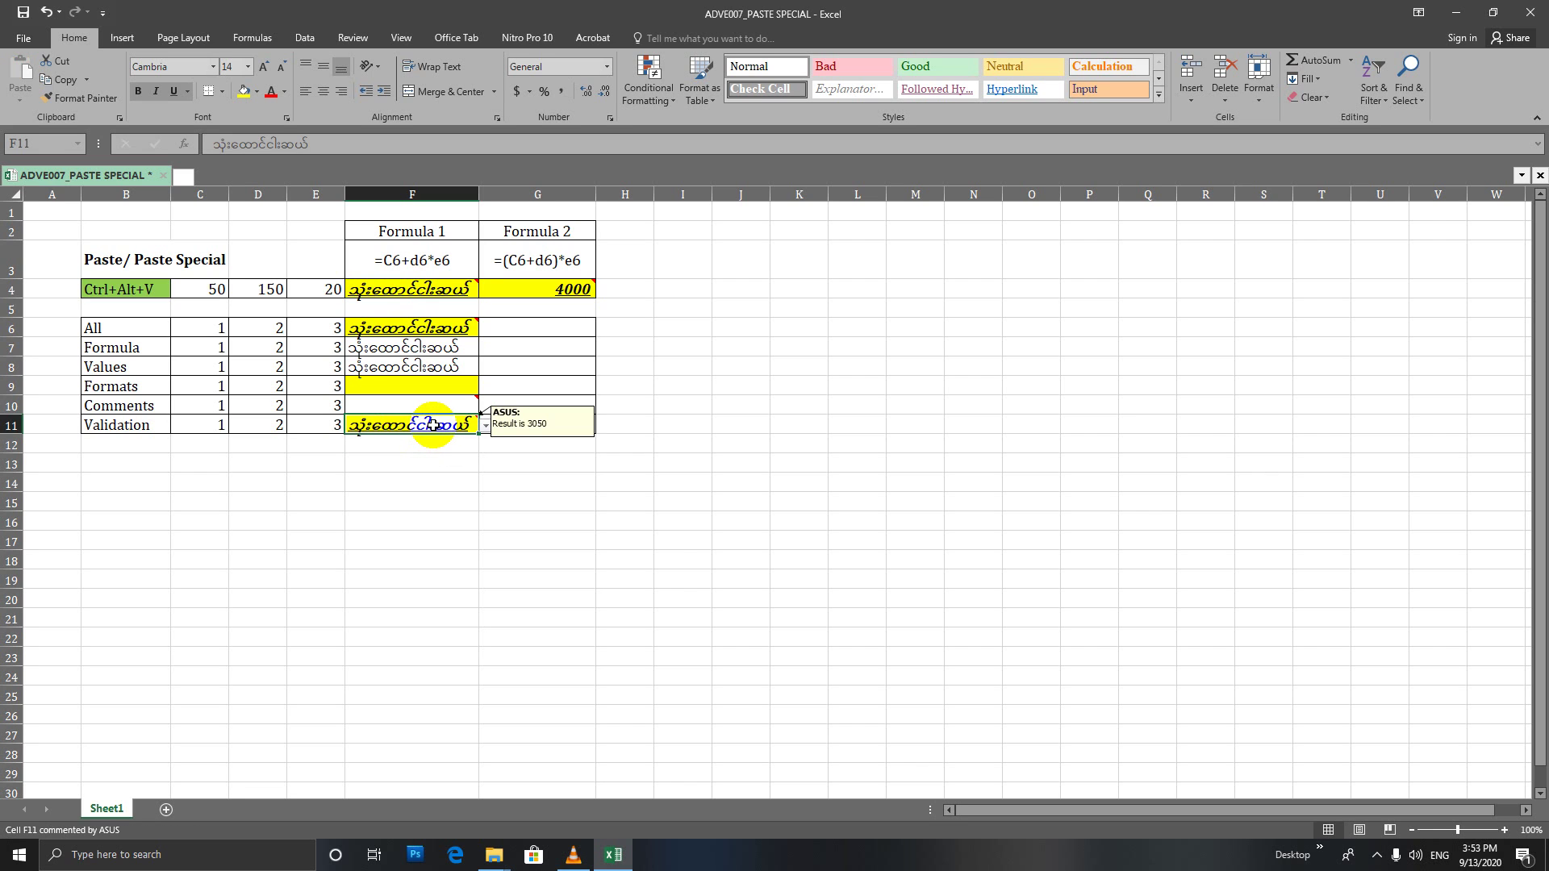
key("ctrl+z")
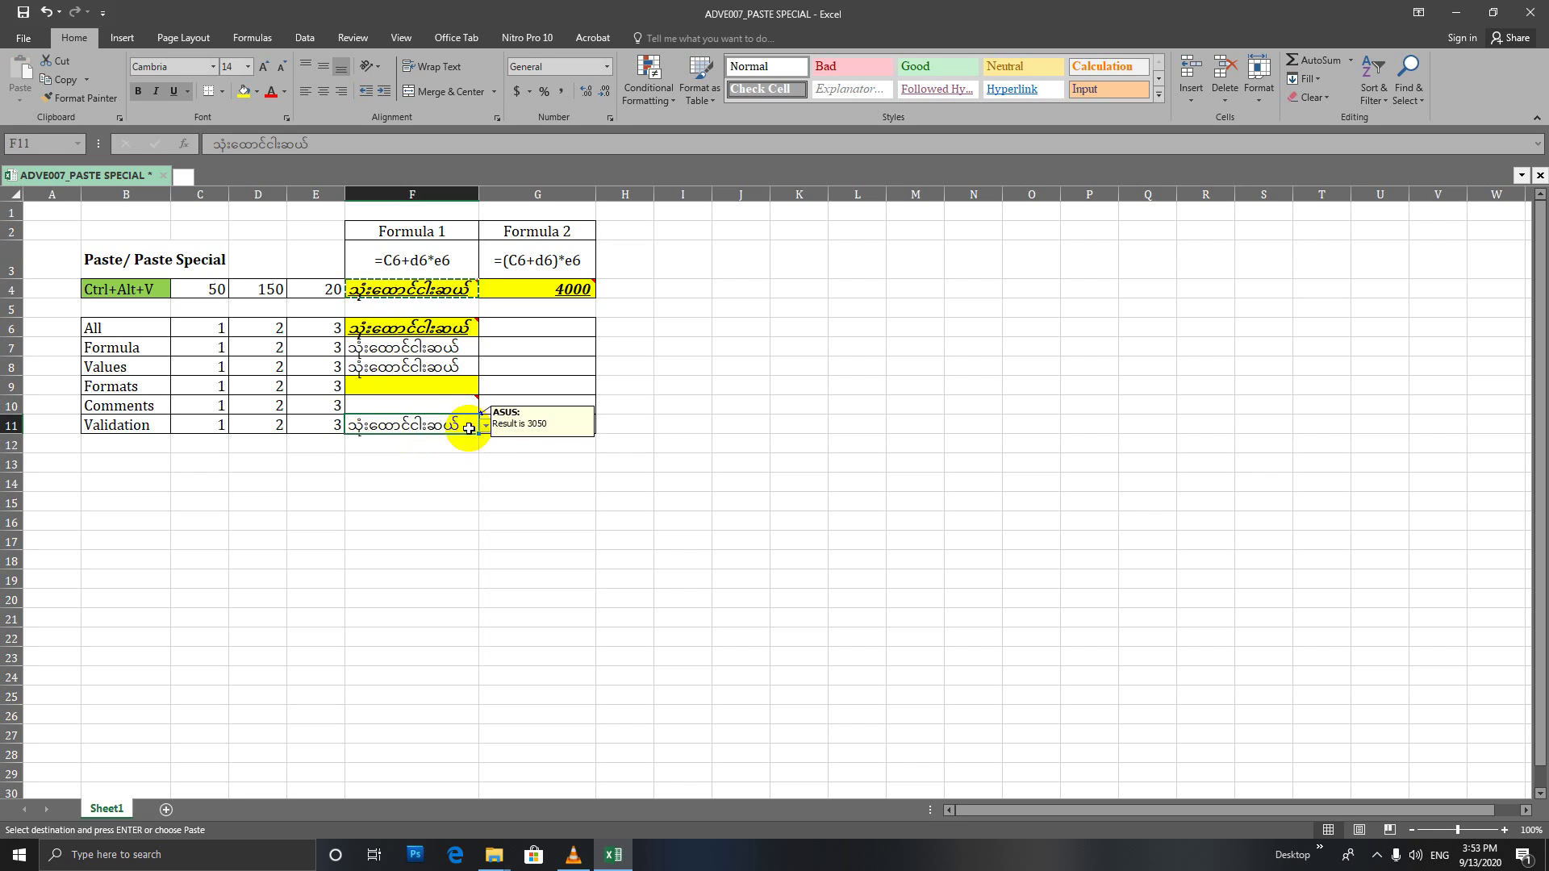
key("ctrl+z")
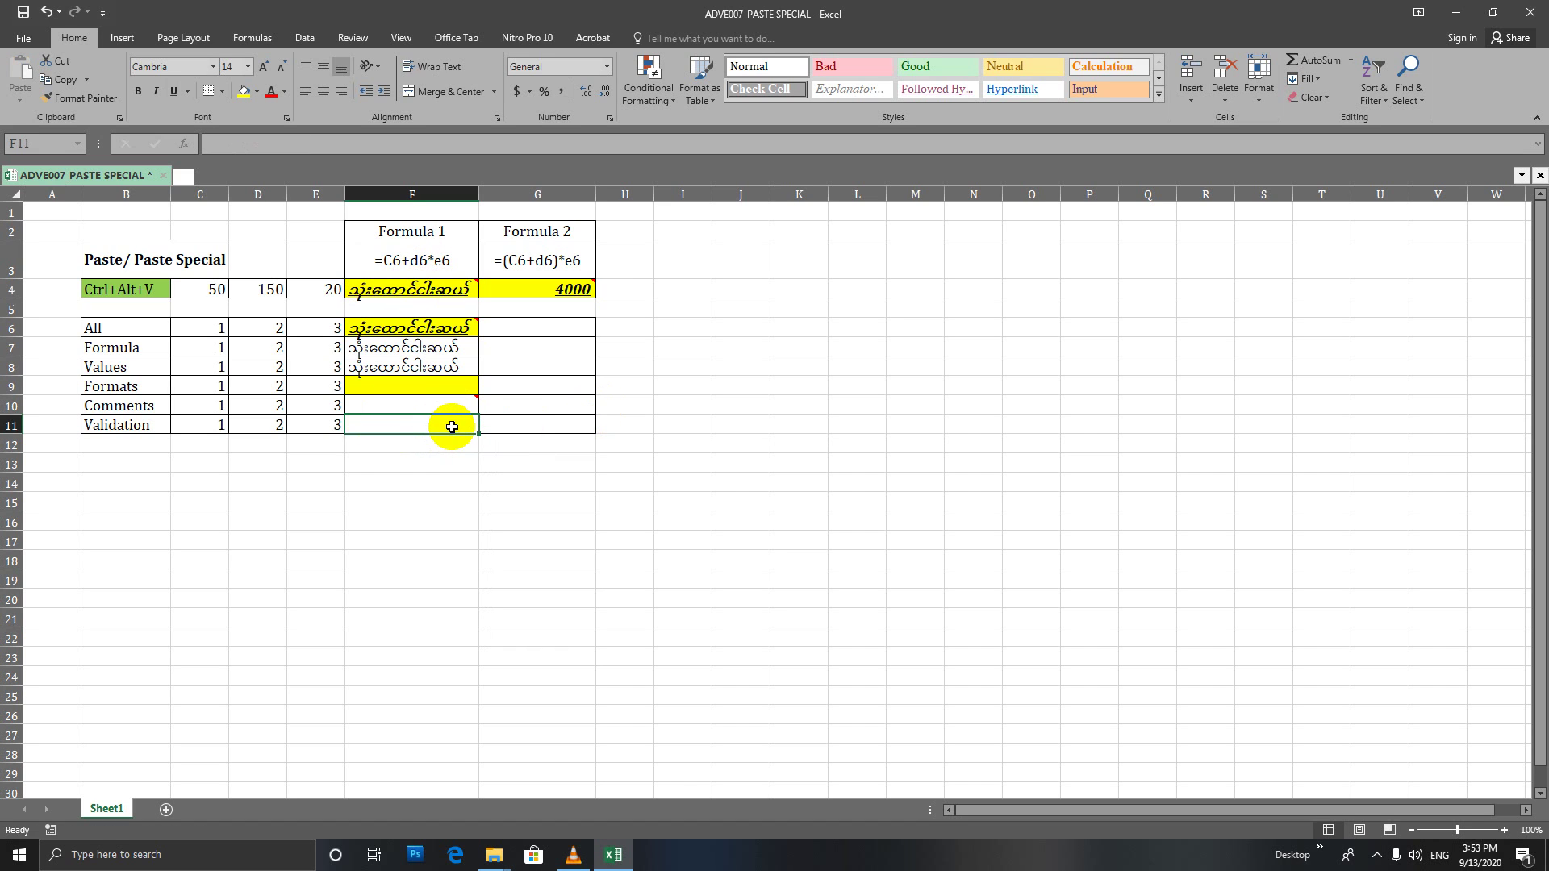
key("ctrl+y")
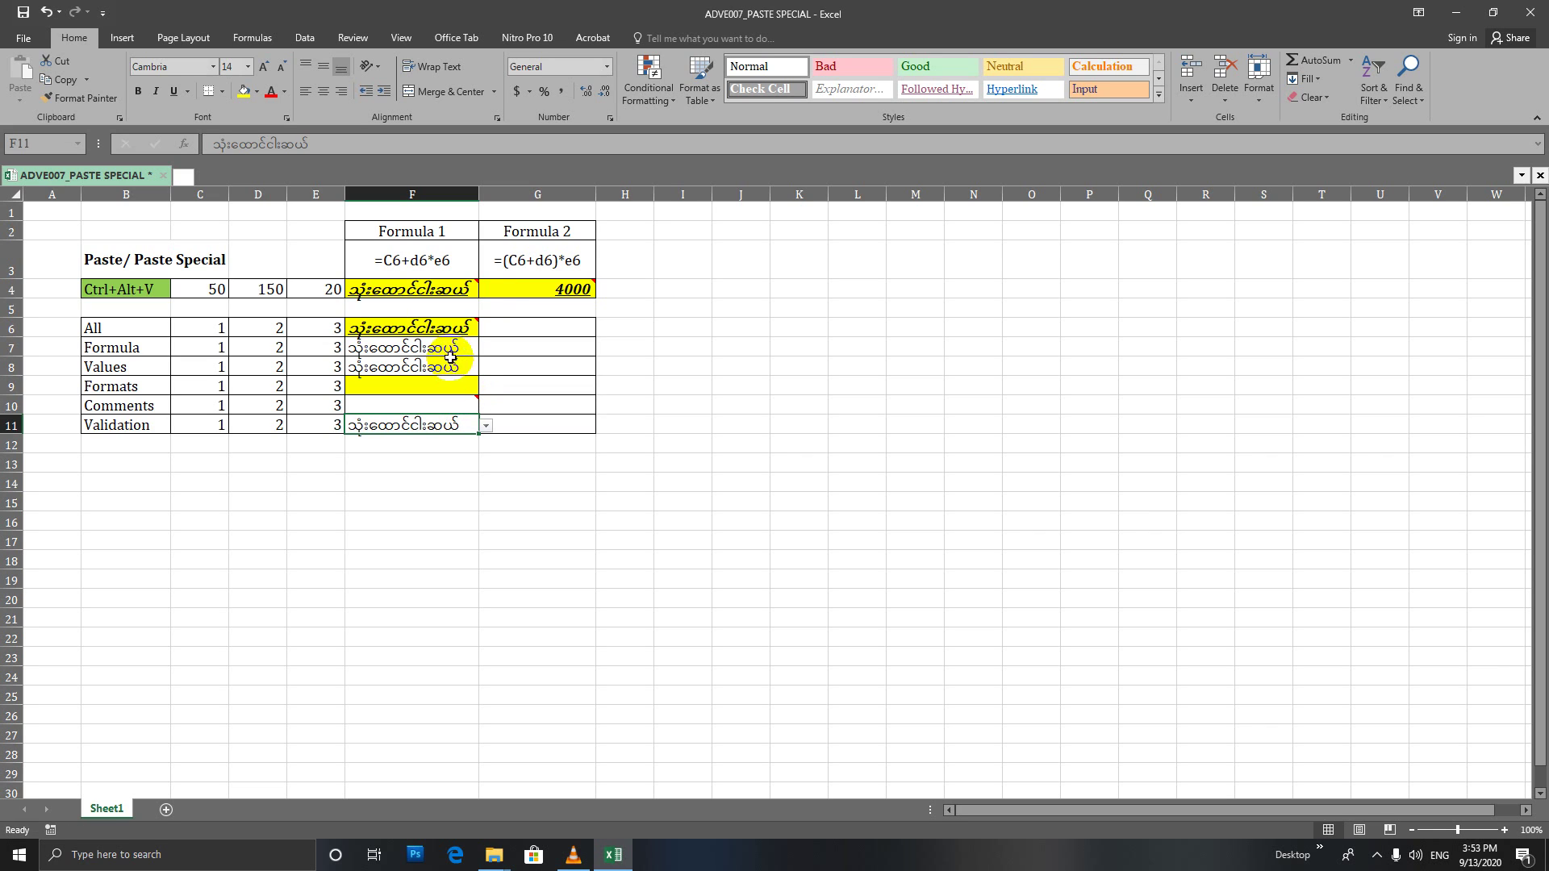
Check F4's dropdown list of allowed entries, then select G4
left_click(468, 284)
left_click(487, 290)
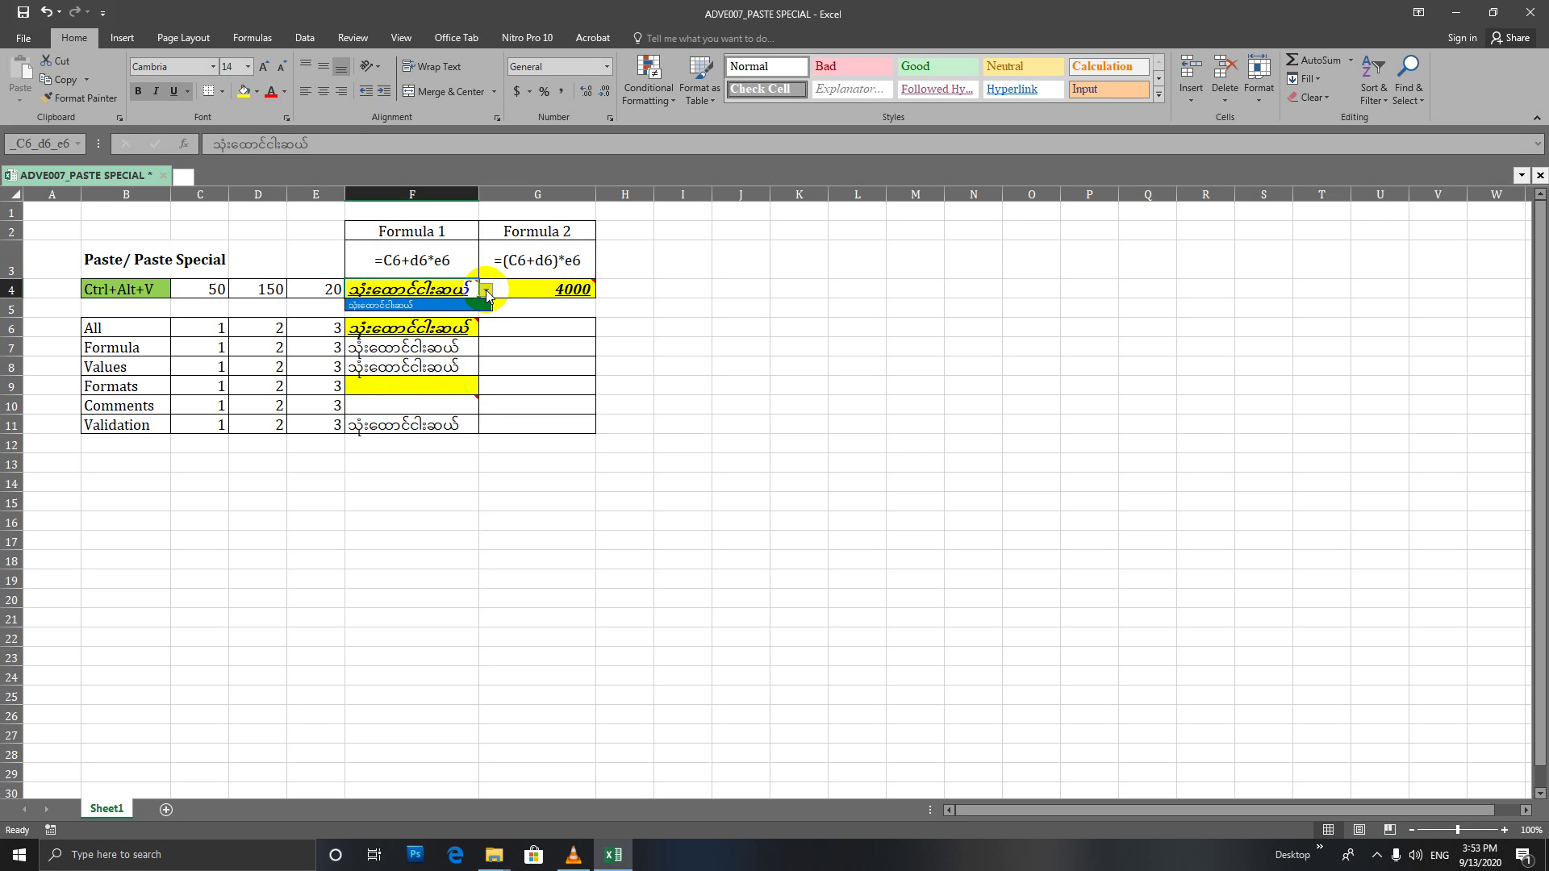
left_click(487, 292)
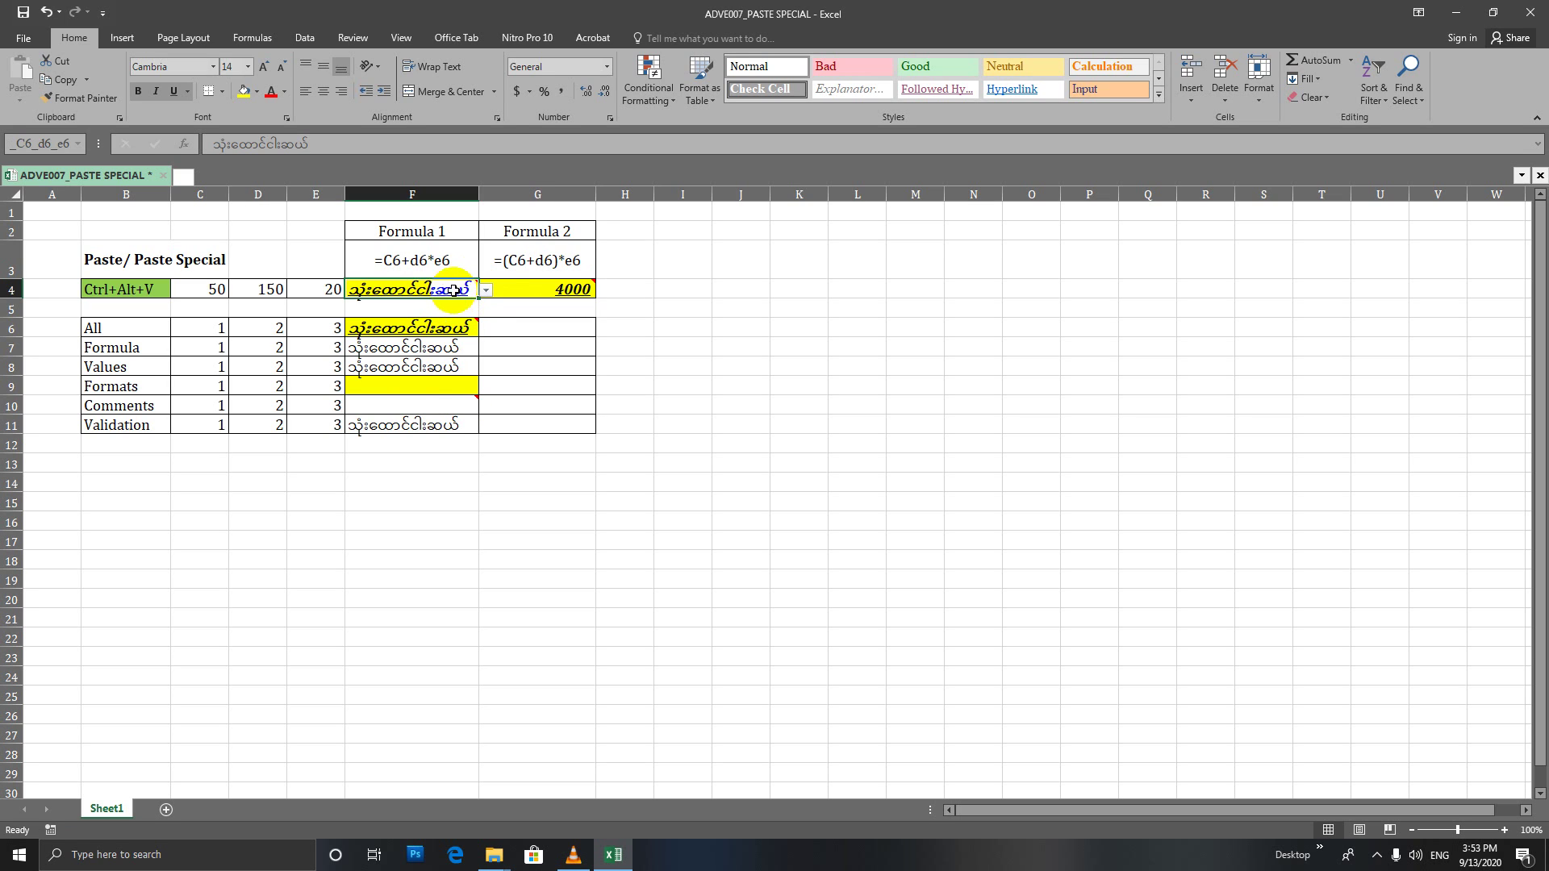
mouse_move(412, 289)
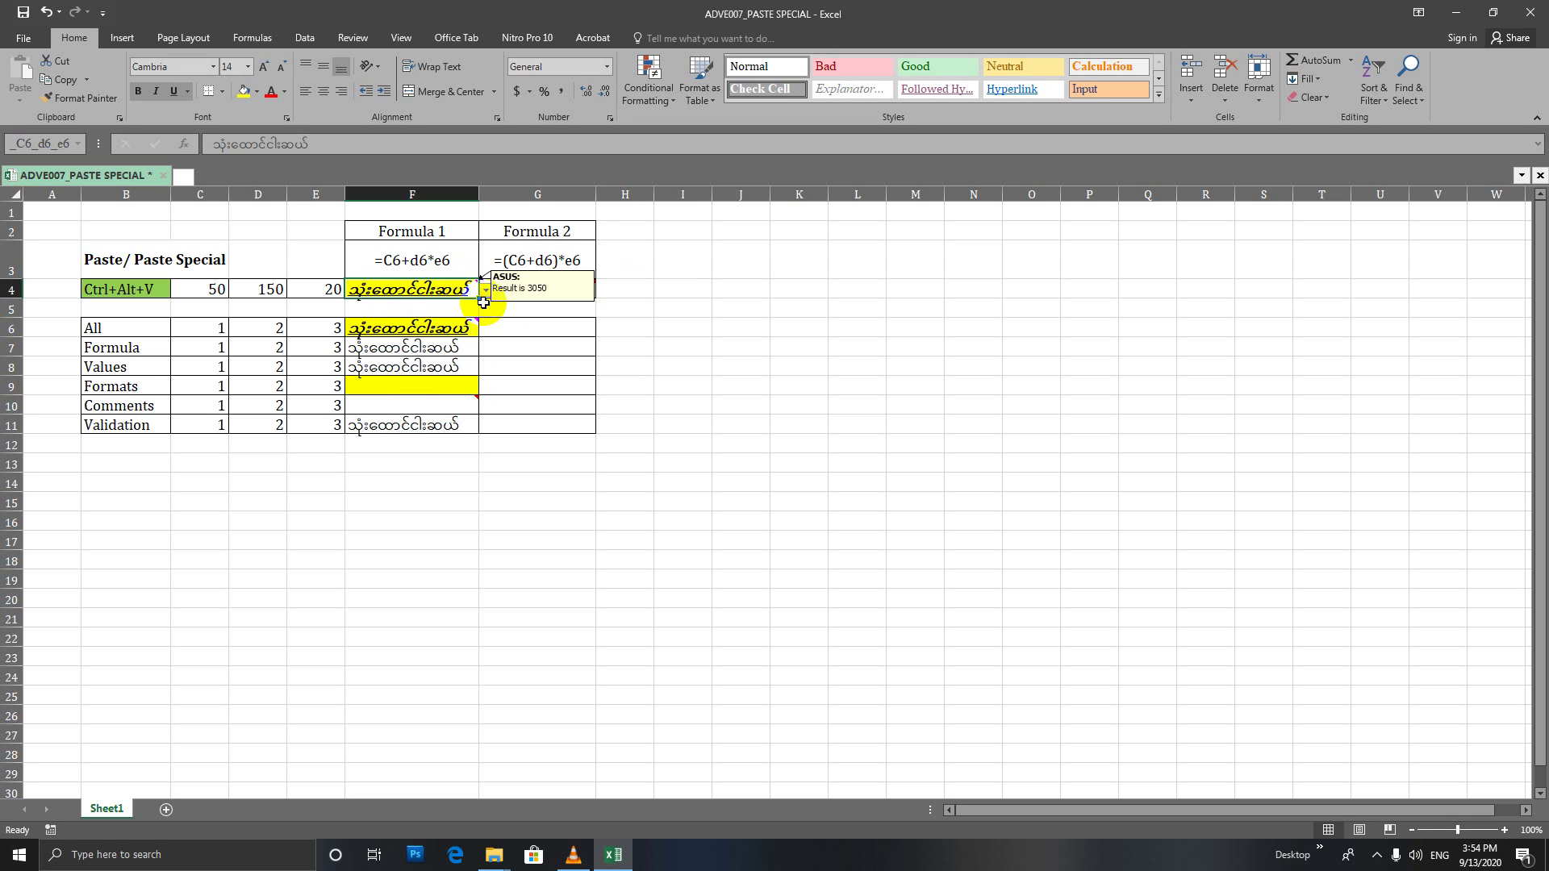
left_click(547, 291)
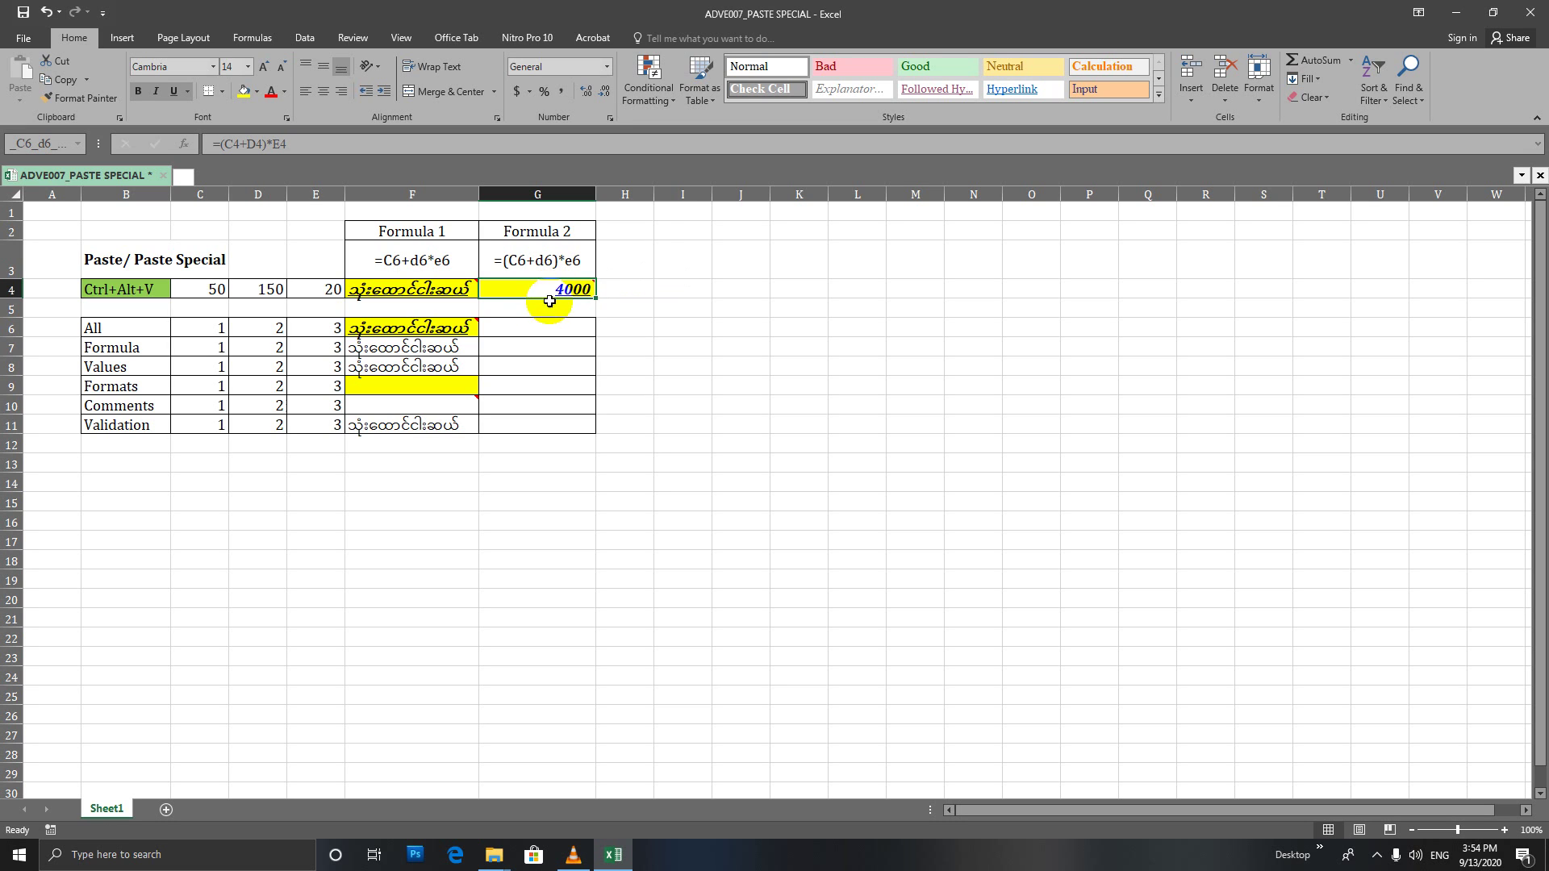
Copy G4 and paste it with All into G6, checking the result with undo and redo
left_click(62, 79)
left_click(536, 327)
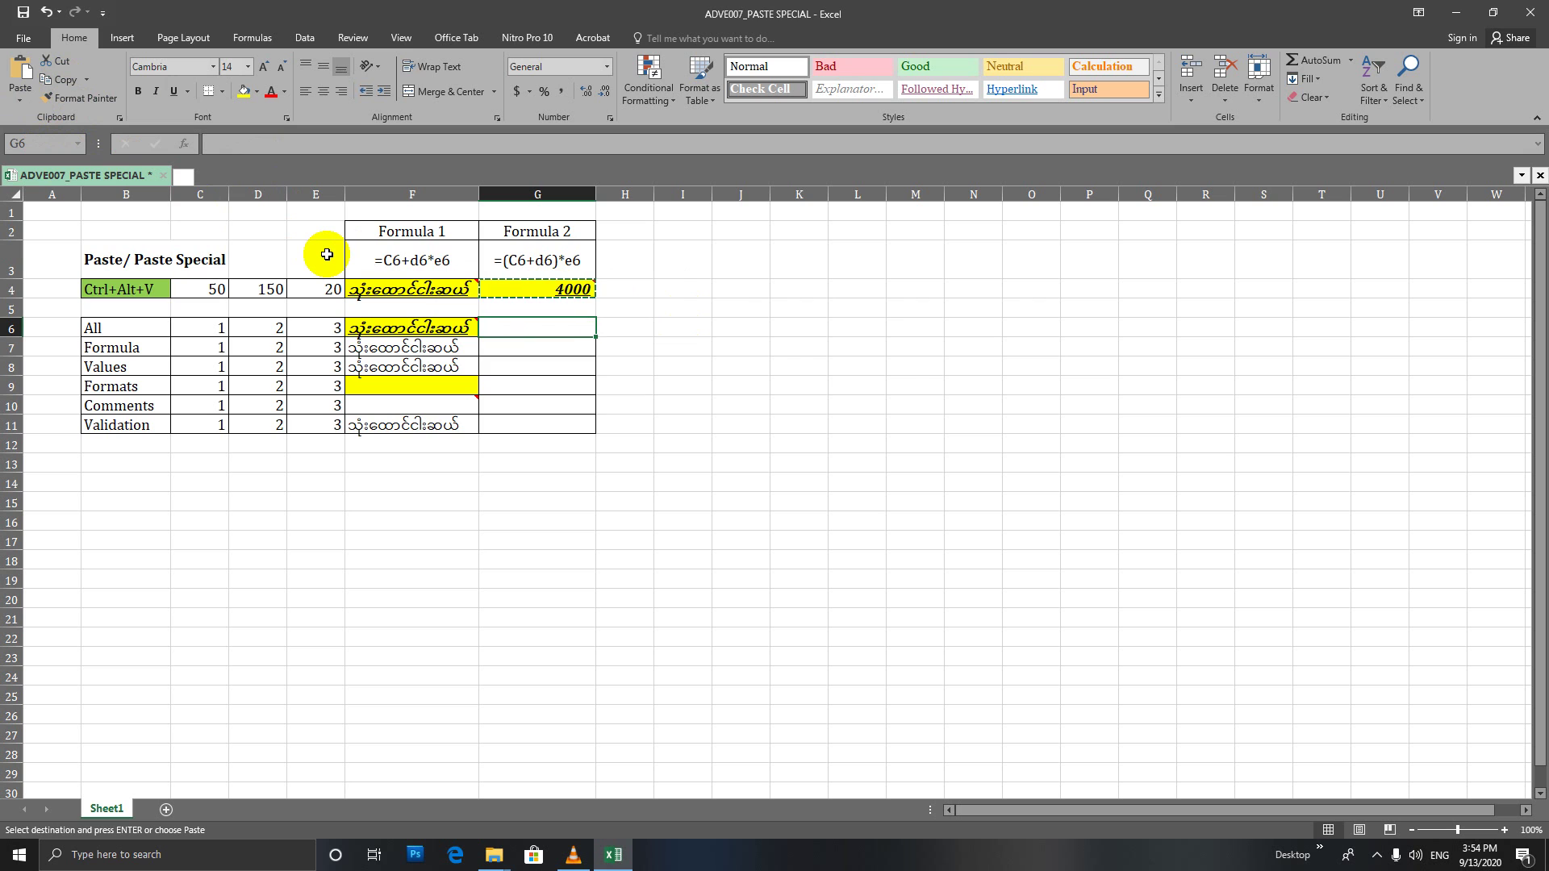
key("ctrl+alt+v")
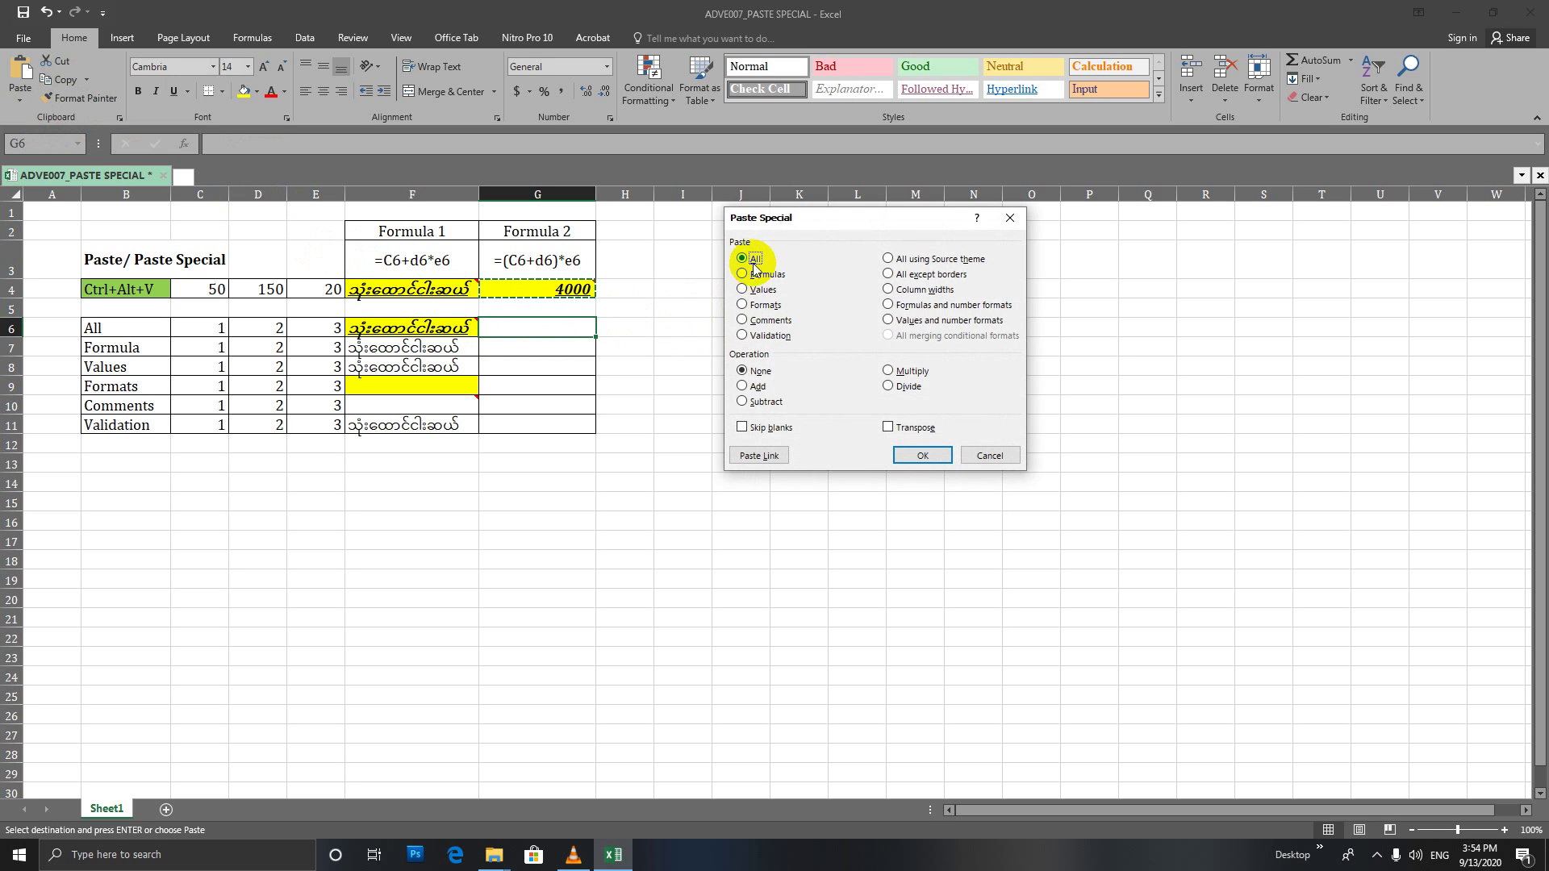
left_click(922, 456)
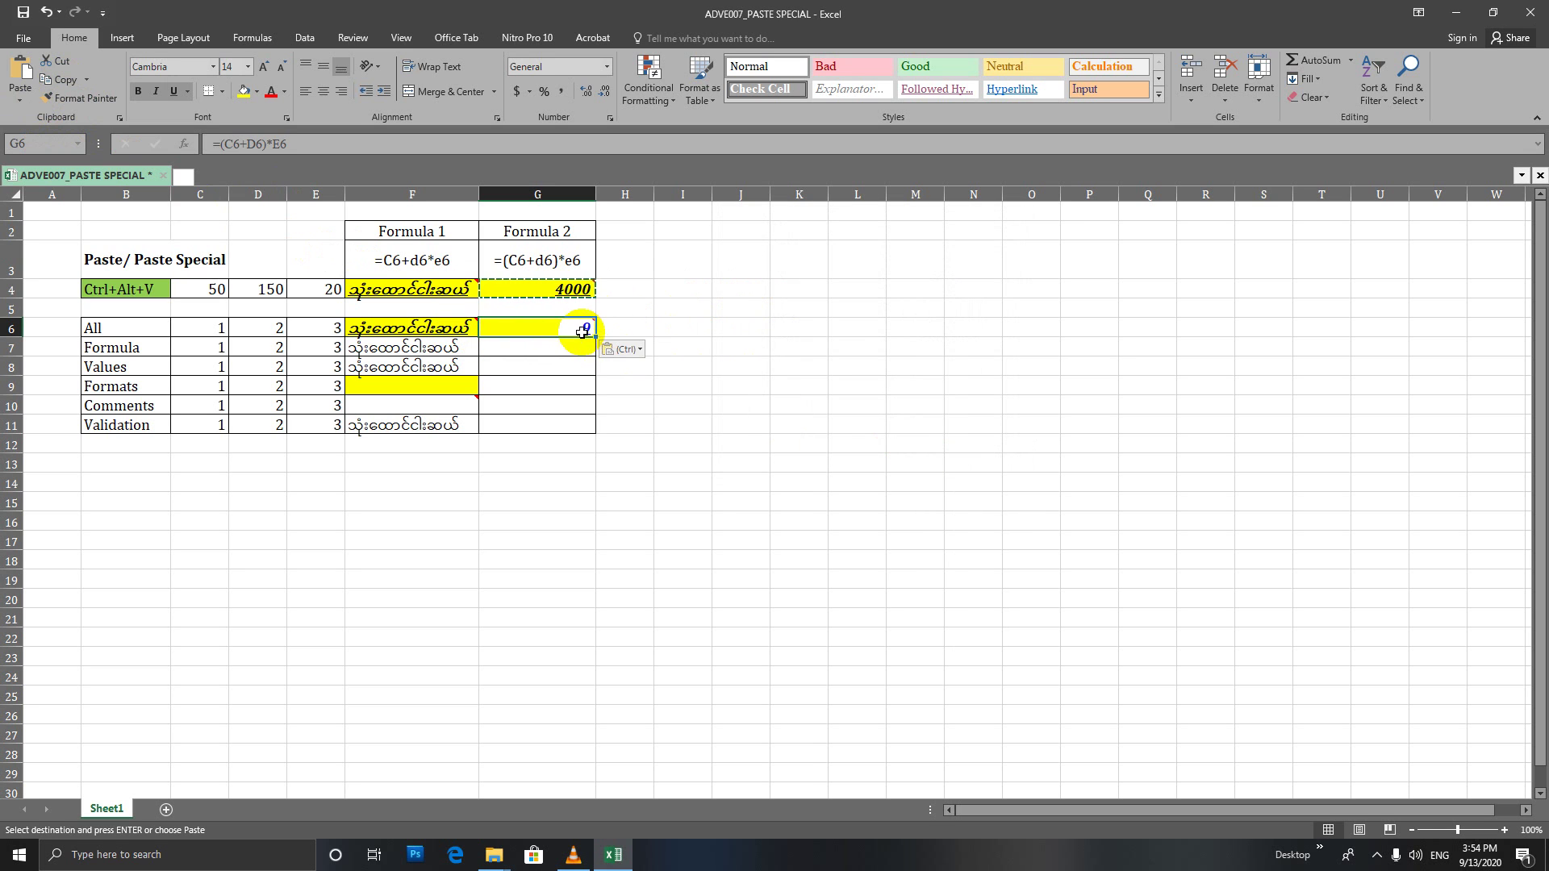
key("ctrl+z")
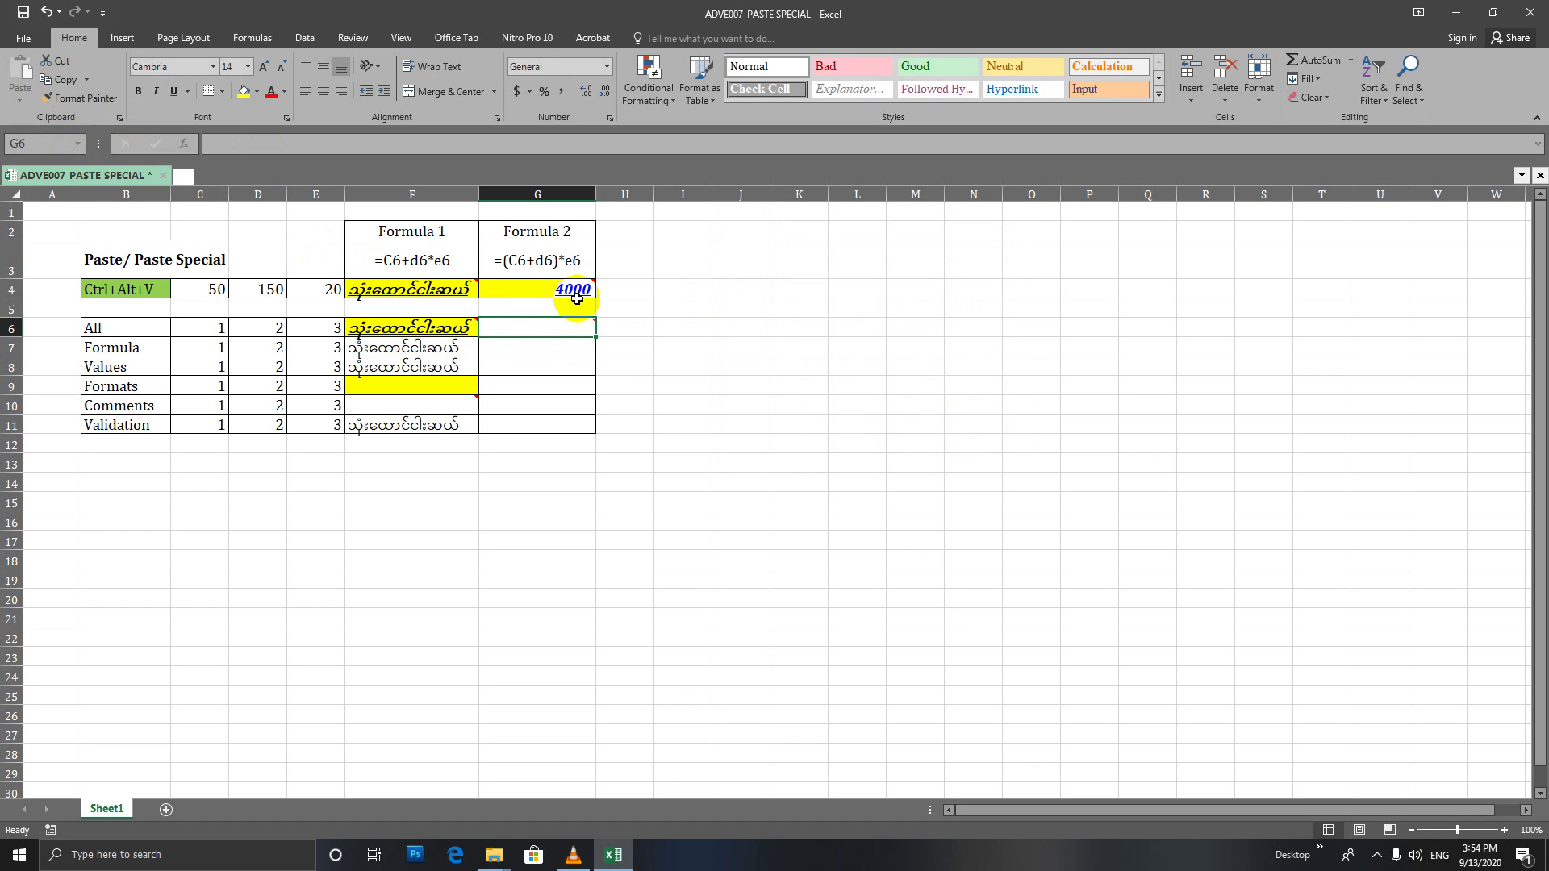
key("ctrl+y")
mouse_move(566, 327)
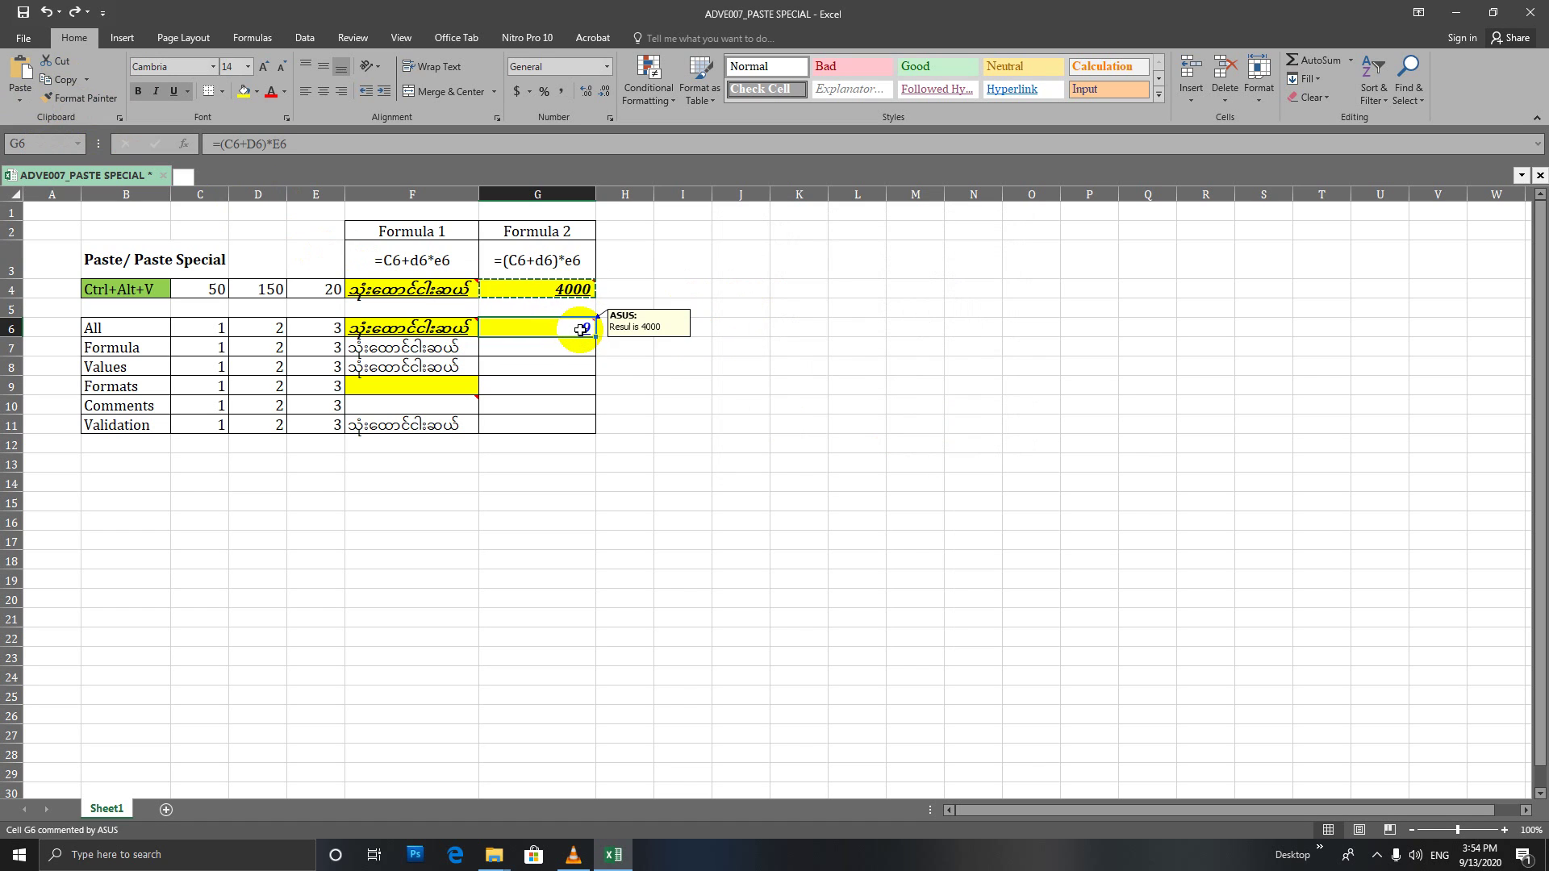
key("ctrl+v")
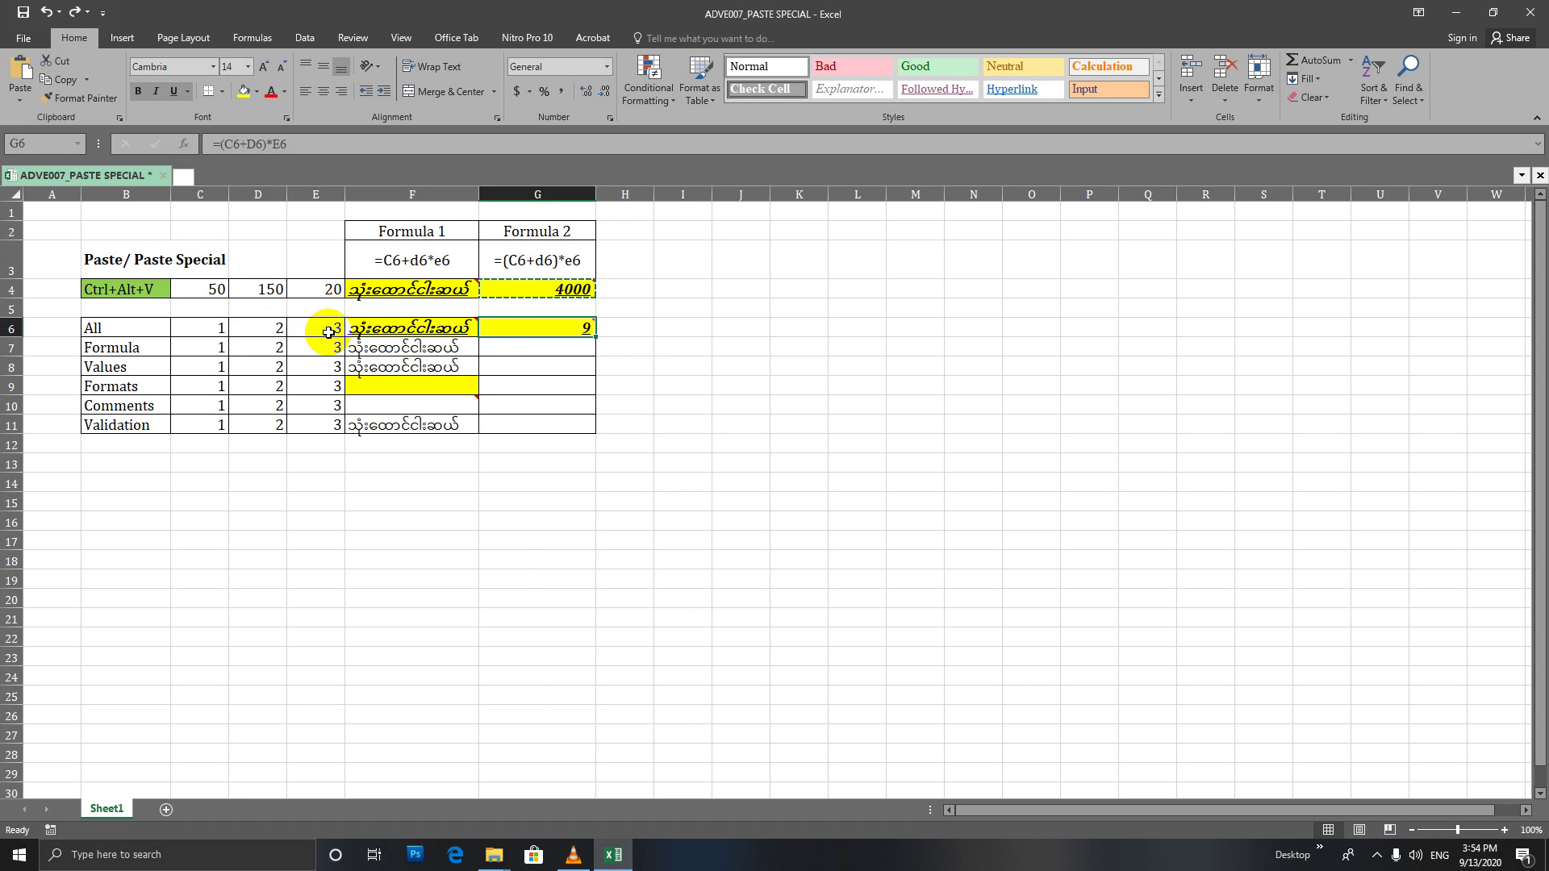
left_click(538, 350)
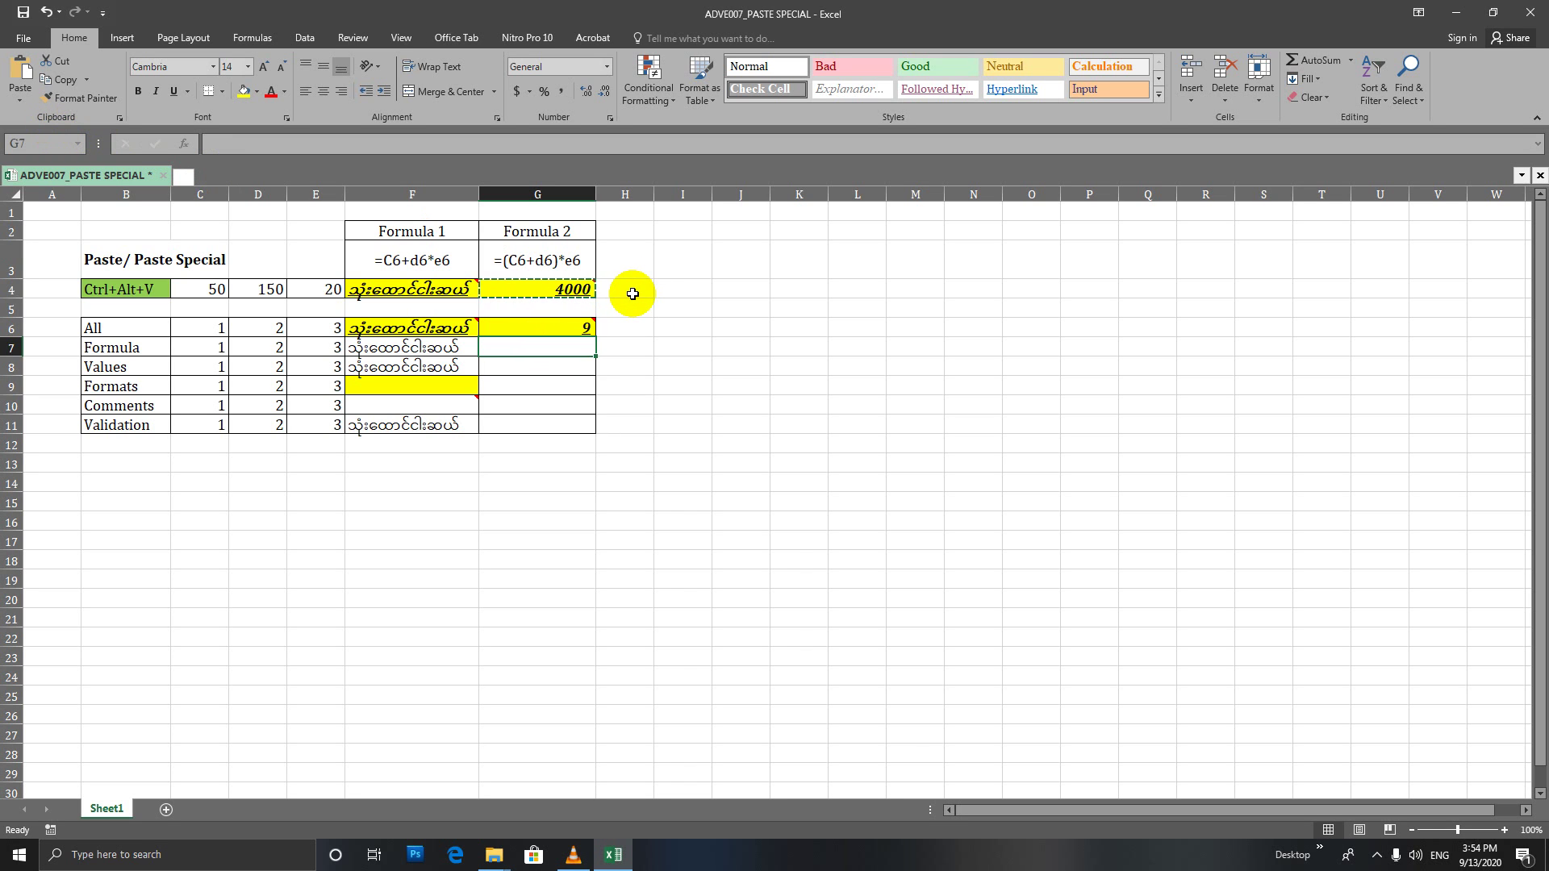
Paste only the formula =(C7+D7)*E7 into G7, without G4's yellow styling
key("ctrl+alt+v")
left_click(754, 274)
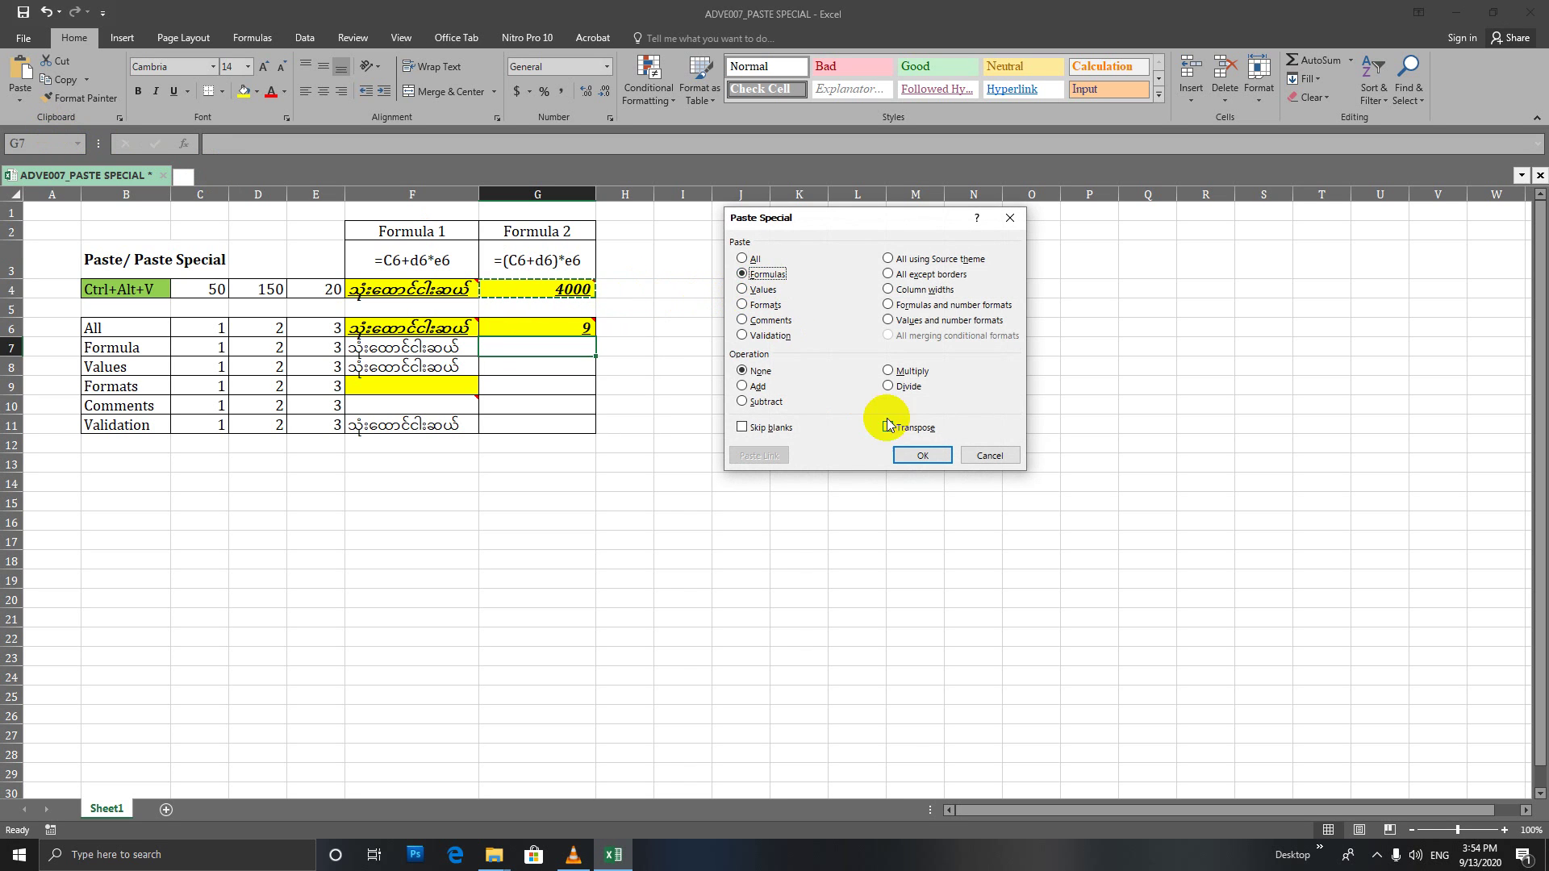
left_click(920, 454)
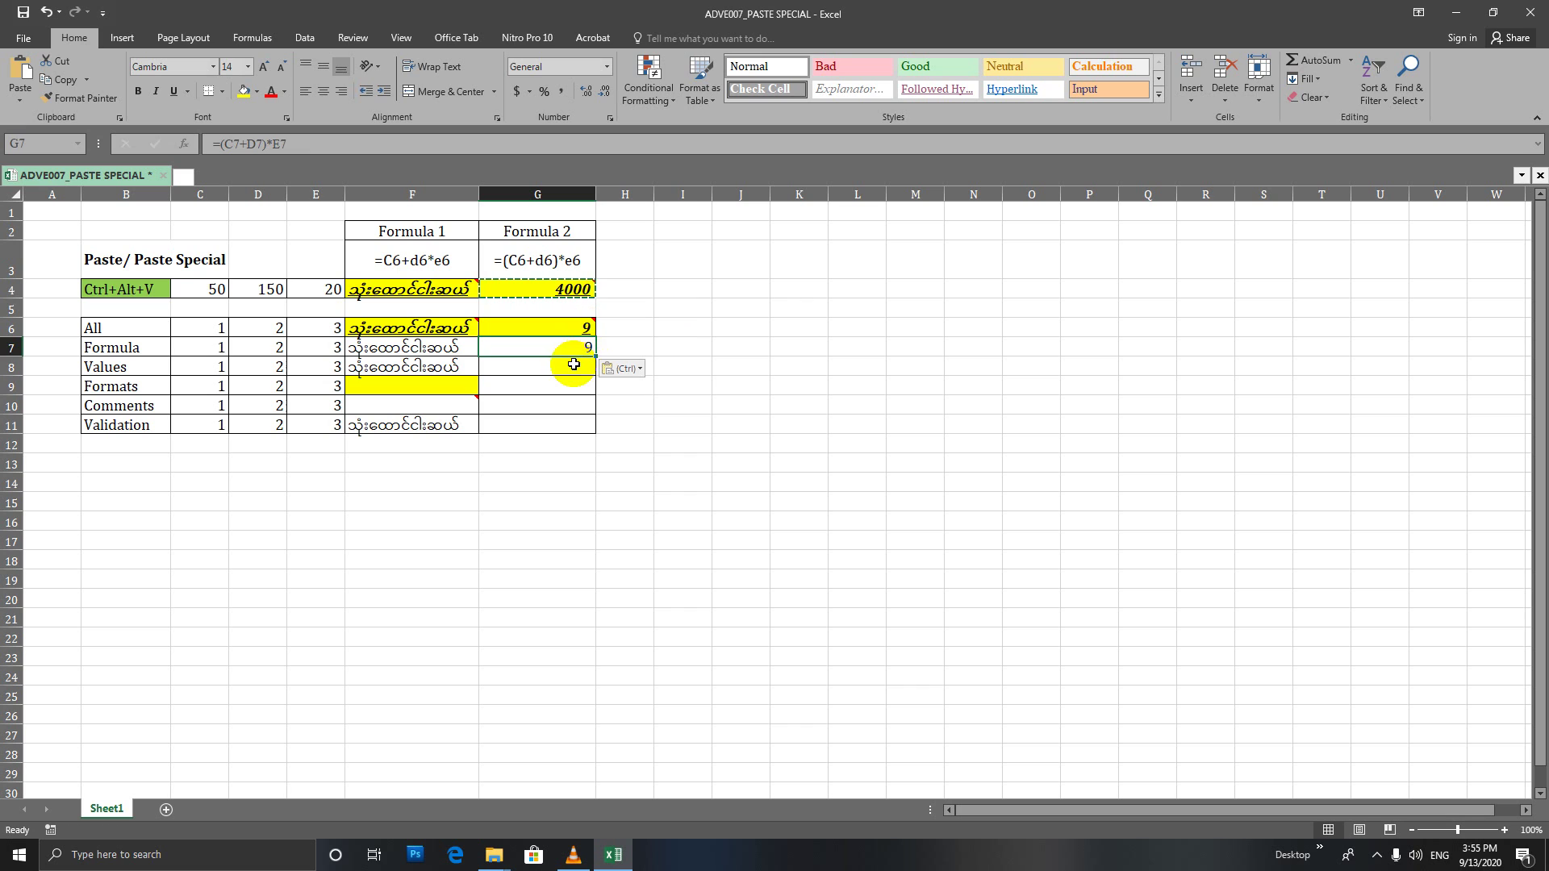
left_click(579, 364)
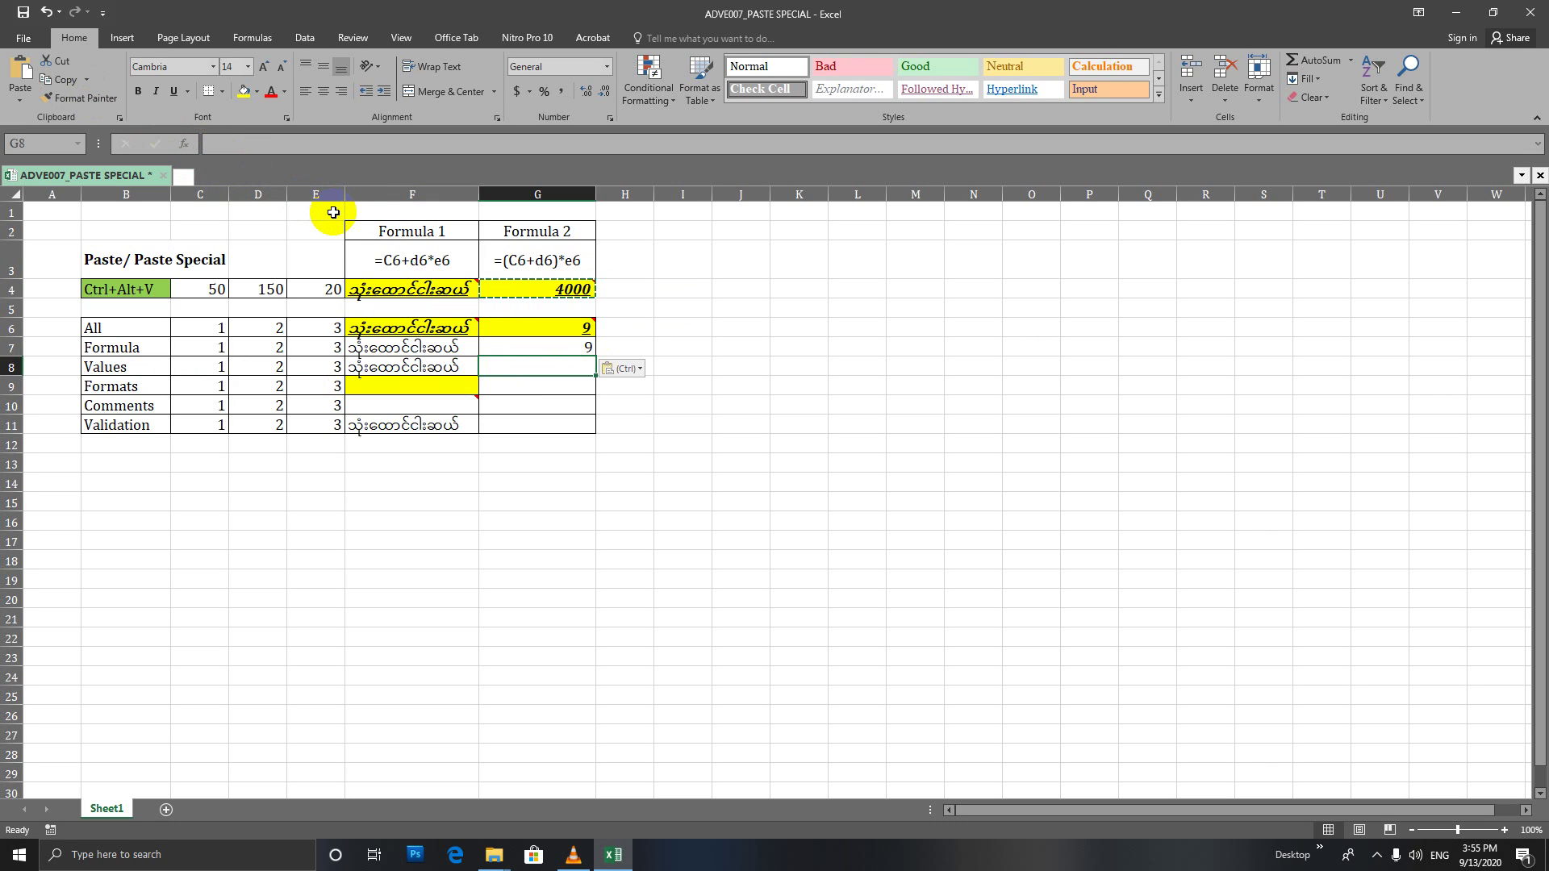
Paste G4's result 4000 into G8 as a plain value
key("ctrl+alt+v")
left_click(763, 290)
left_click(923, 455)
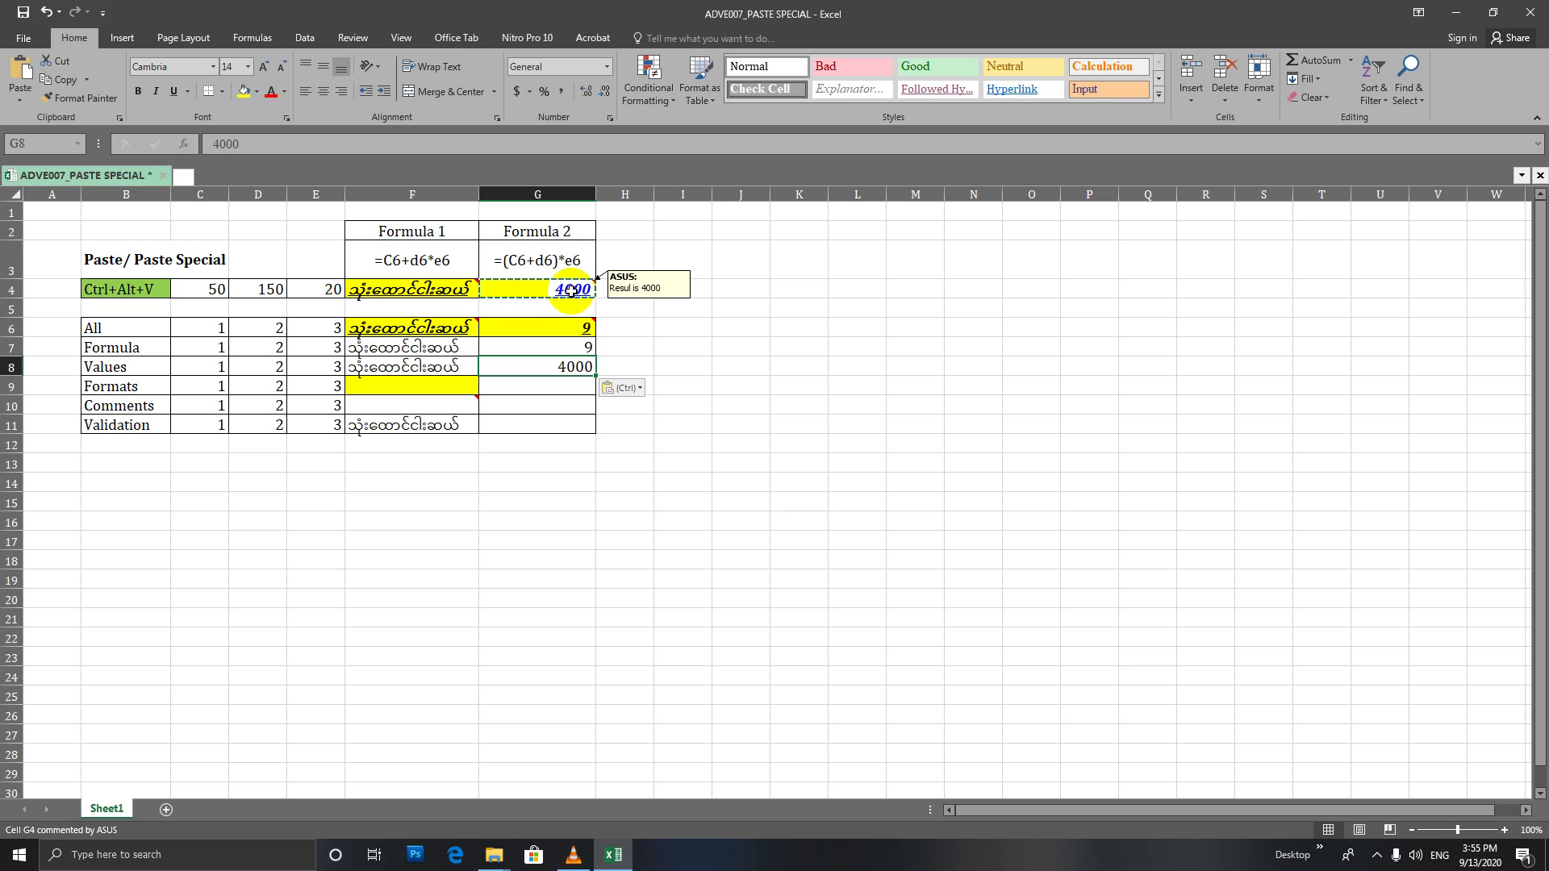
left_click(575, 390)
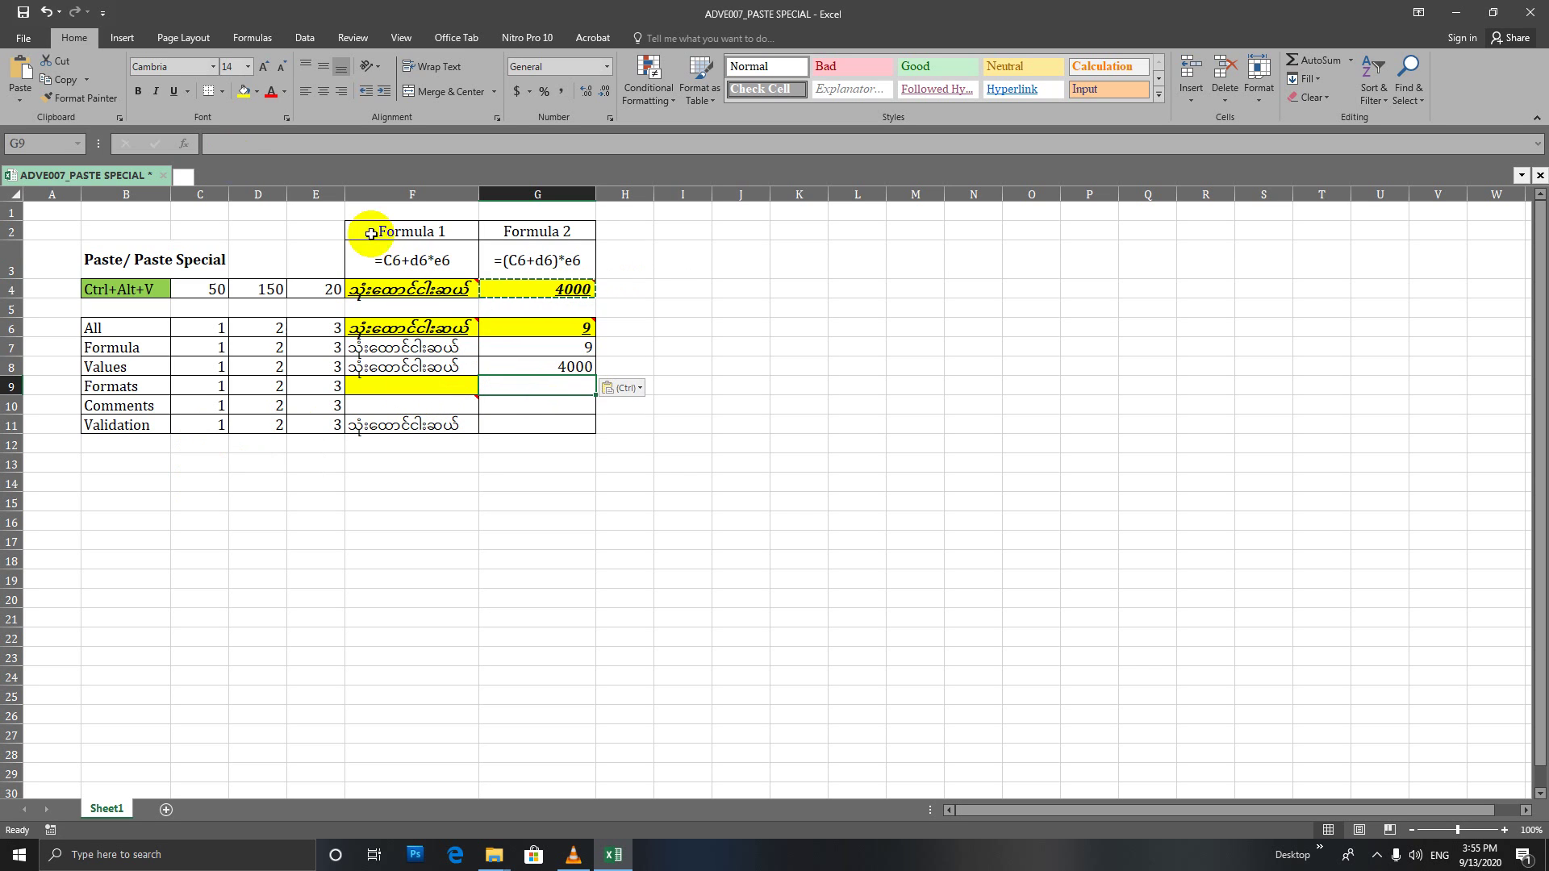
left_click(81, 97)
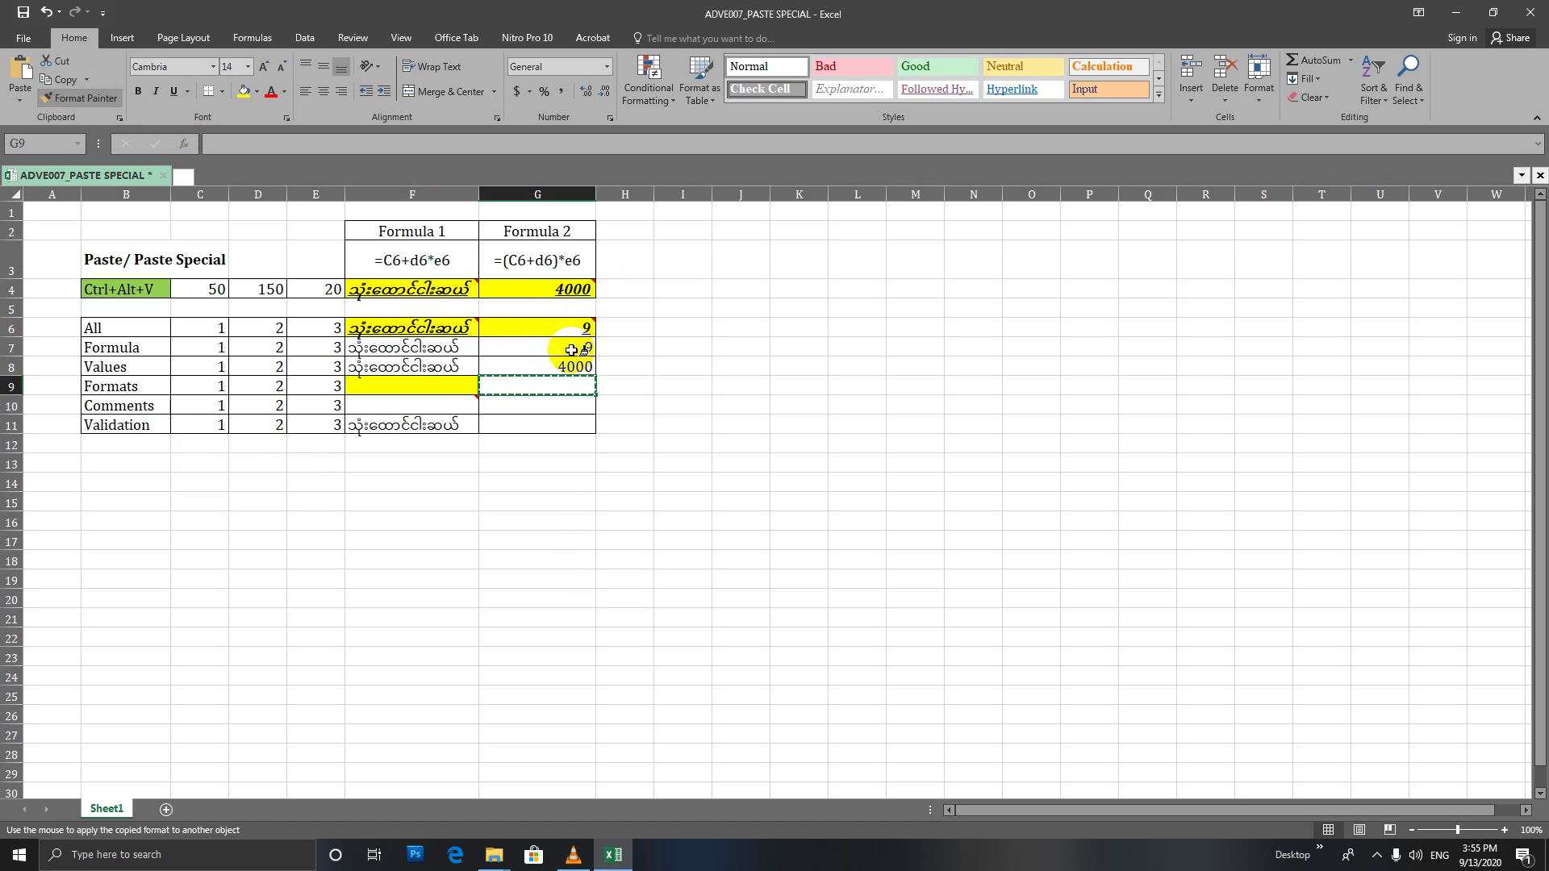
Undo the value in G8 and copy G4's yellow formatting onto G9 with Format Painter
key("ctrl+z")
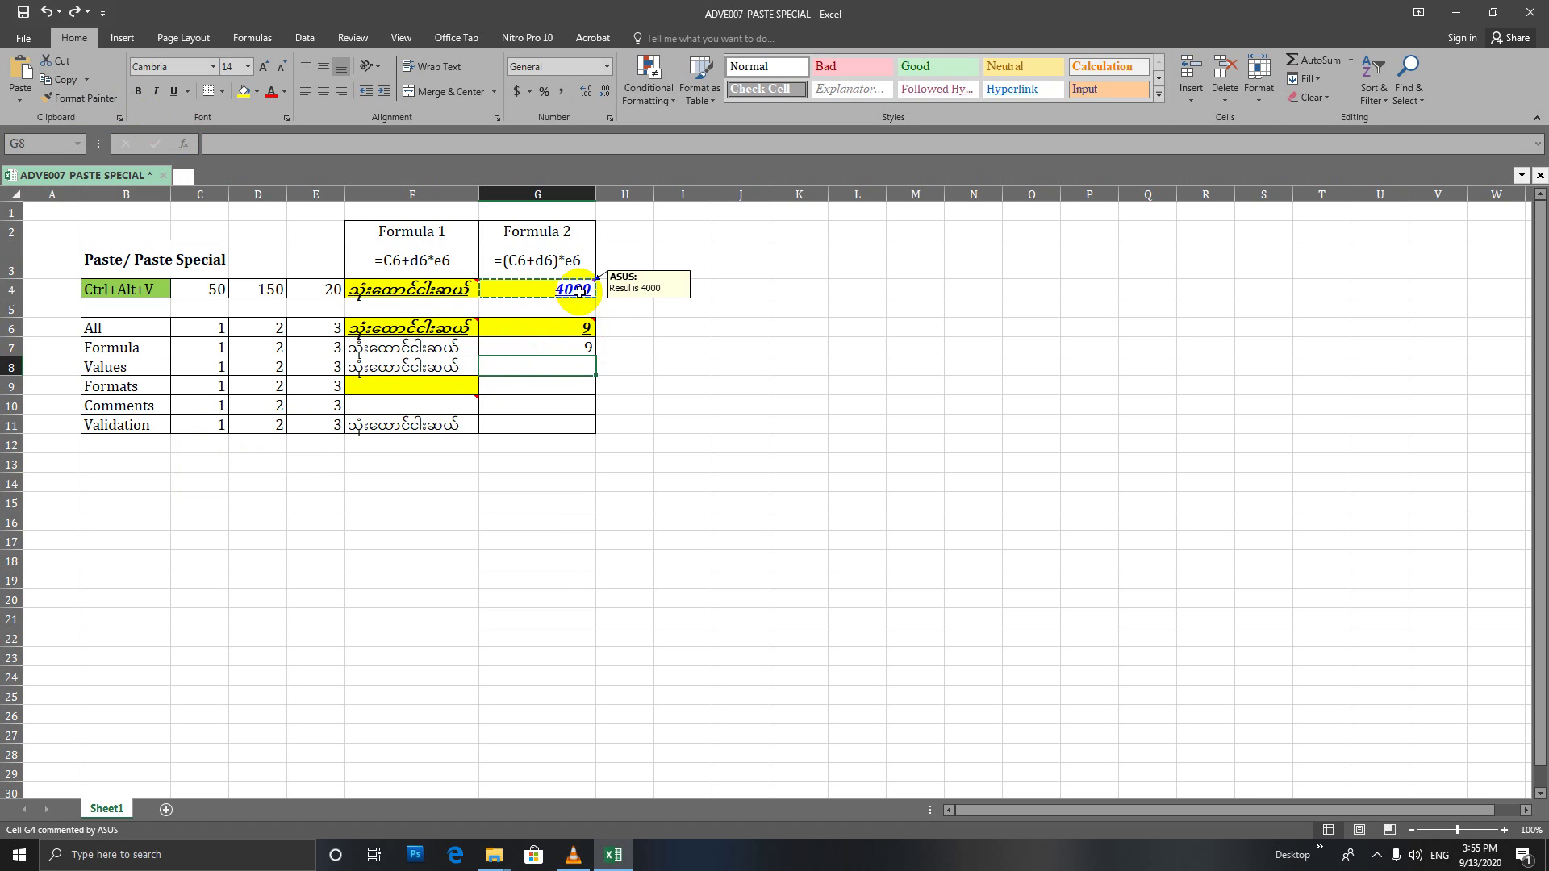
left_click(581, 287)
key("Escape")
left_click(84, 102)
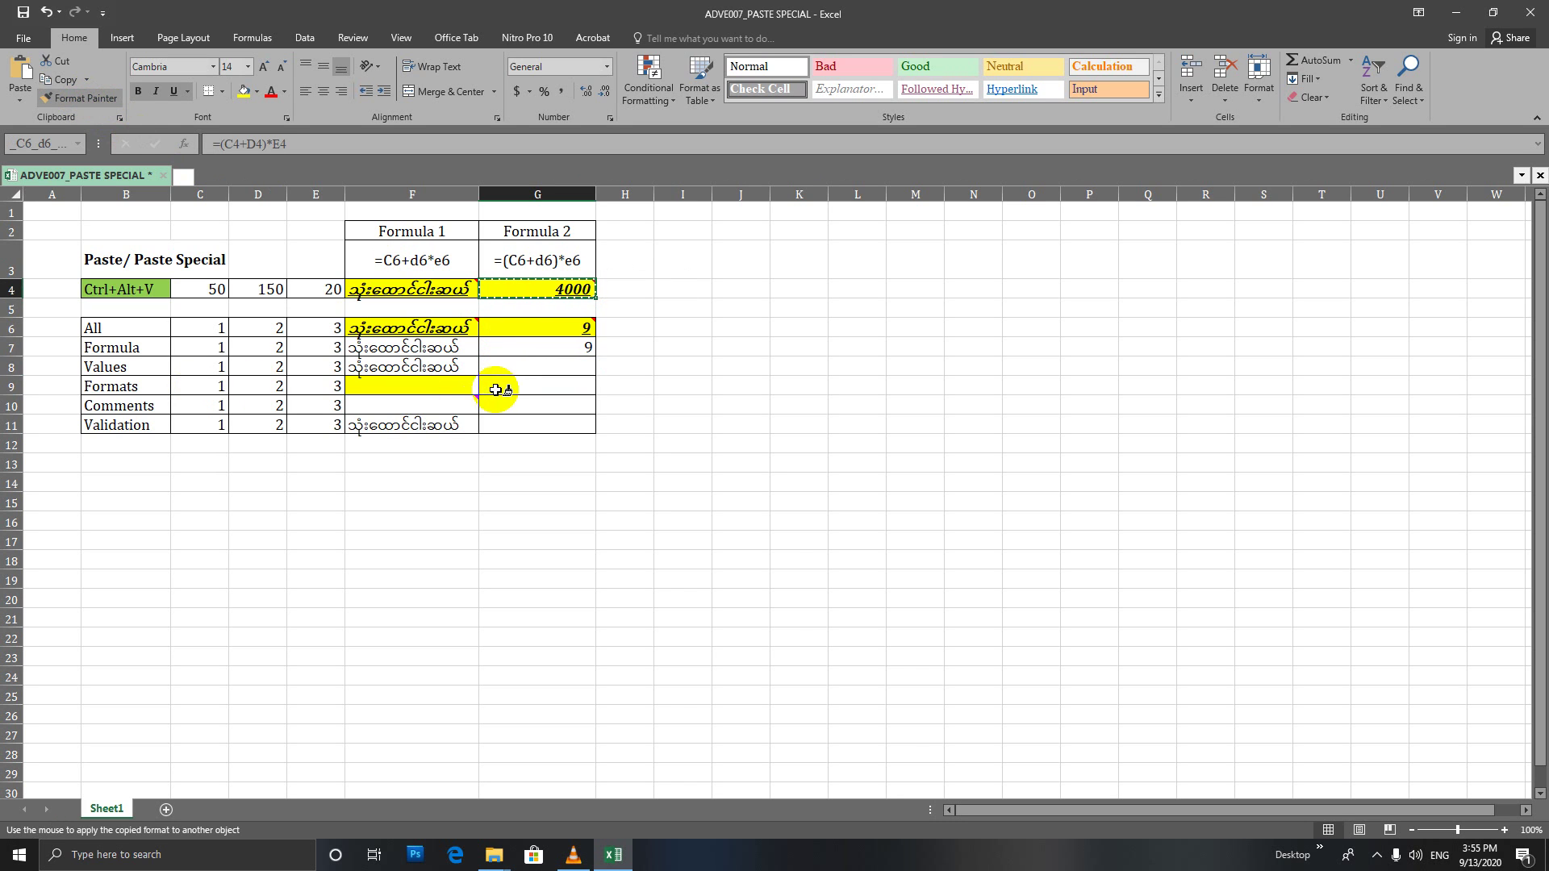
left_click(521, 386)
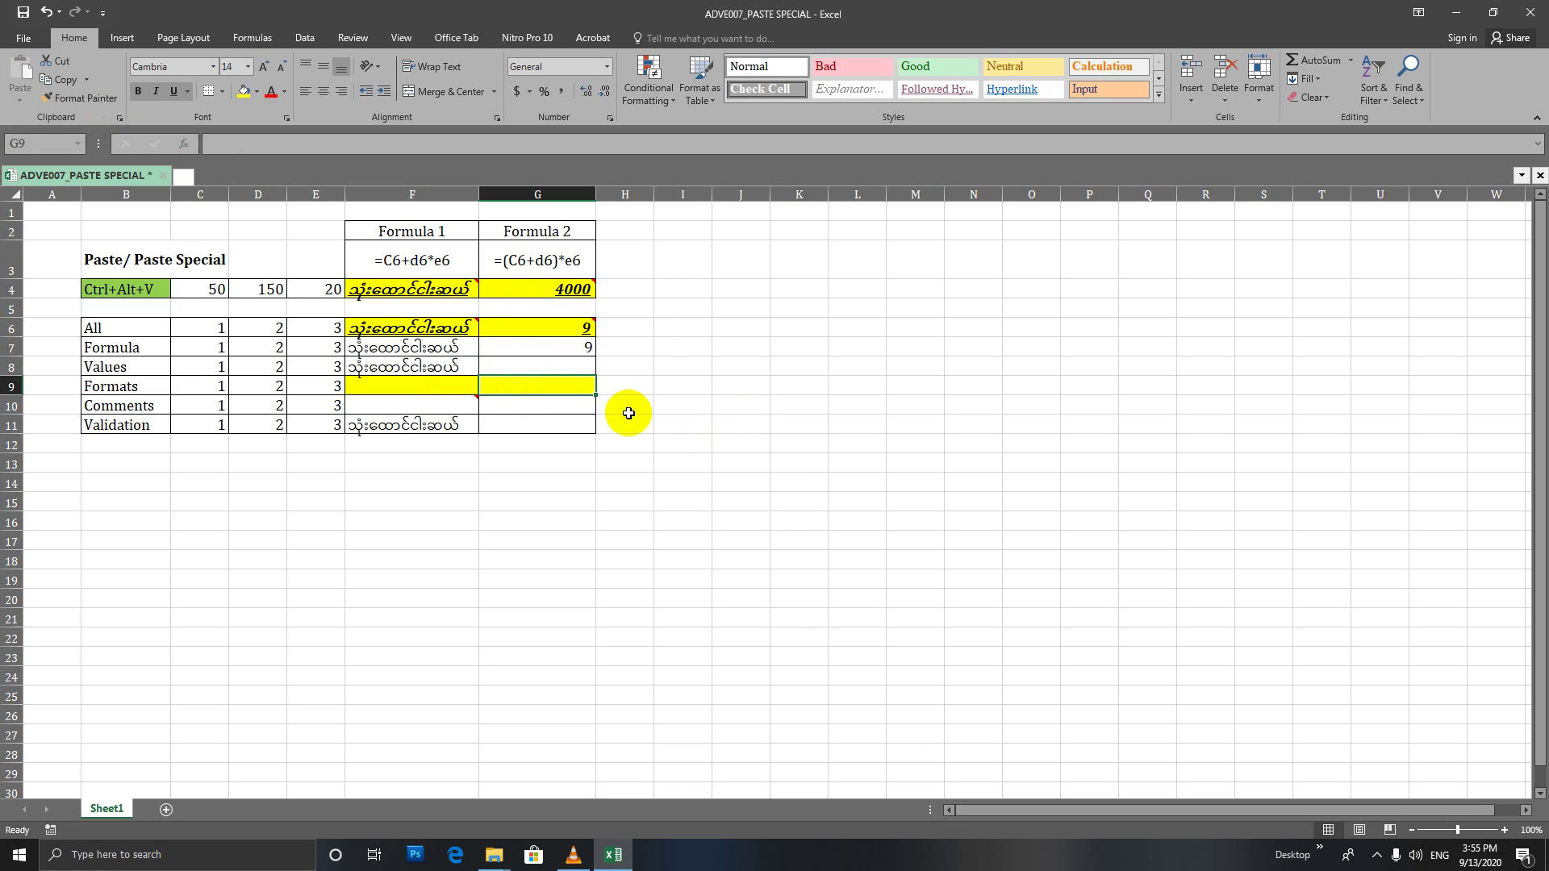
Copy cell G4 and select G8 as the next paste destination
left_click(558, 367)
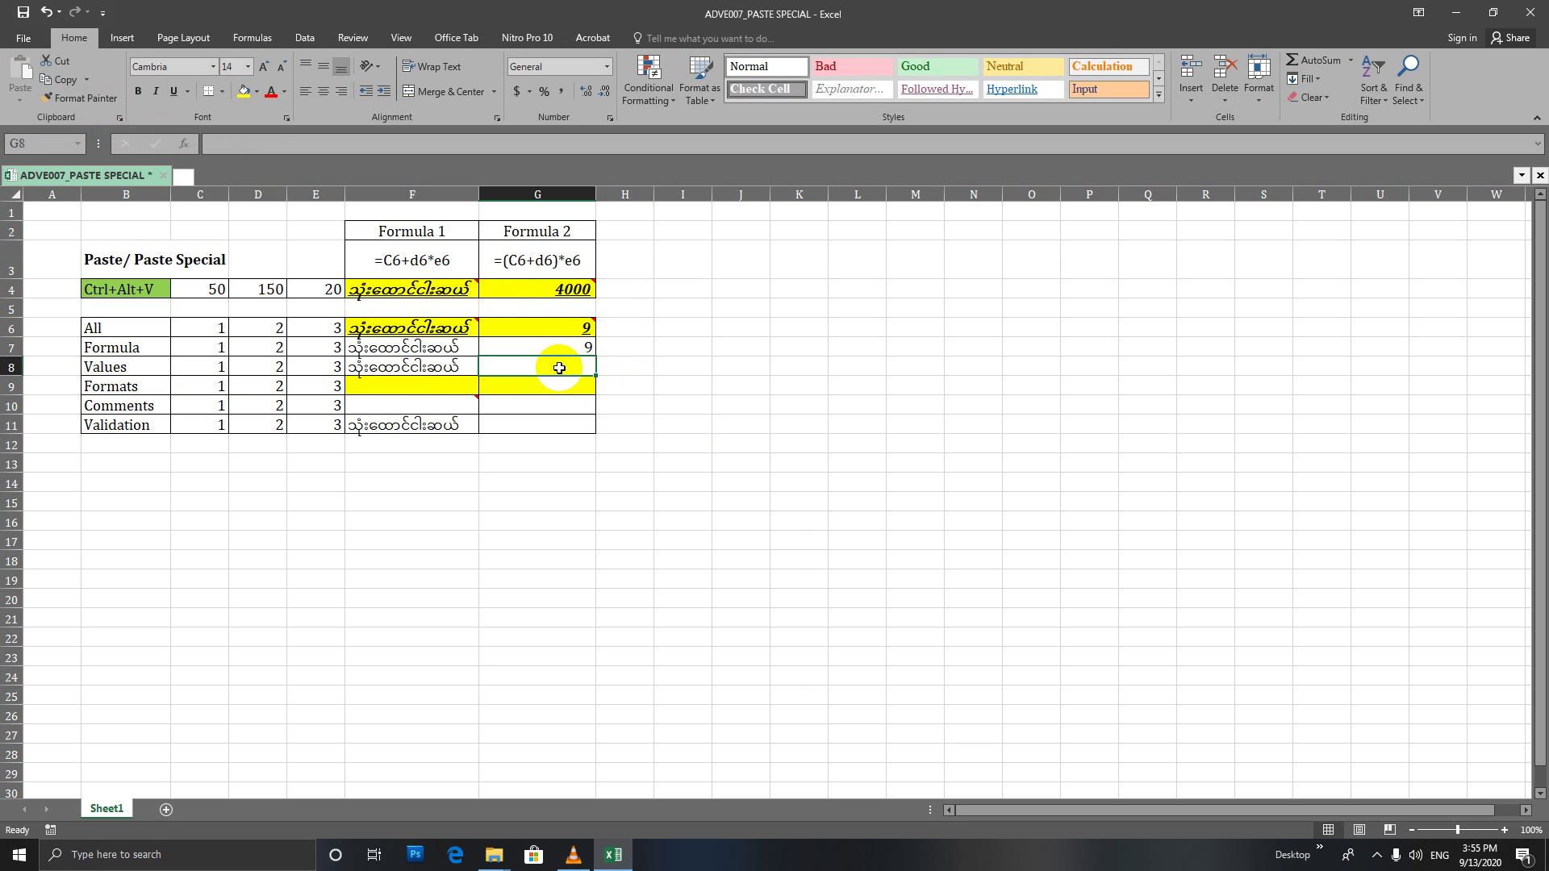
left_click(555, 290)
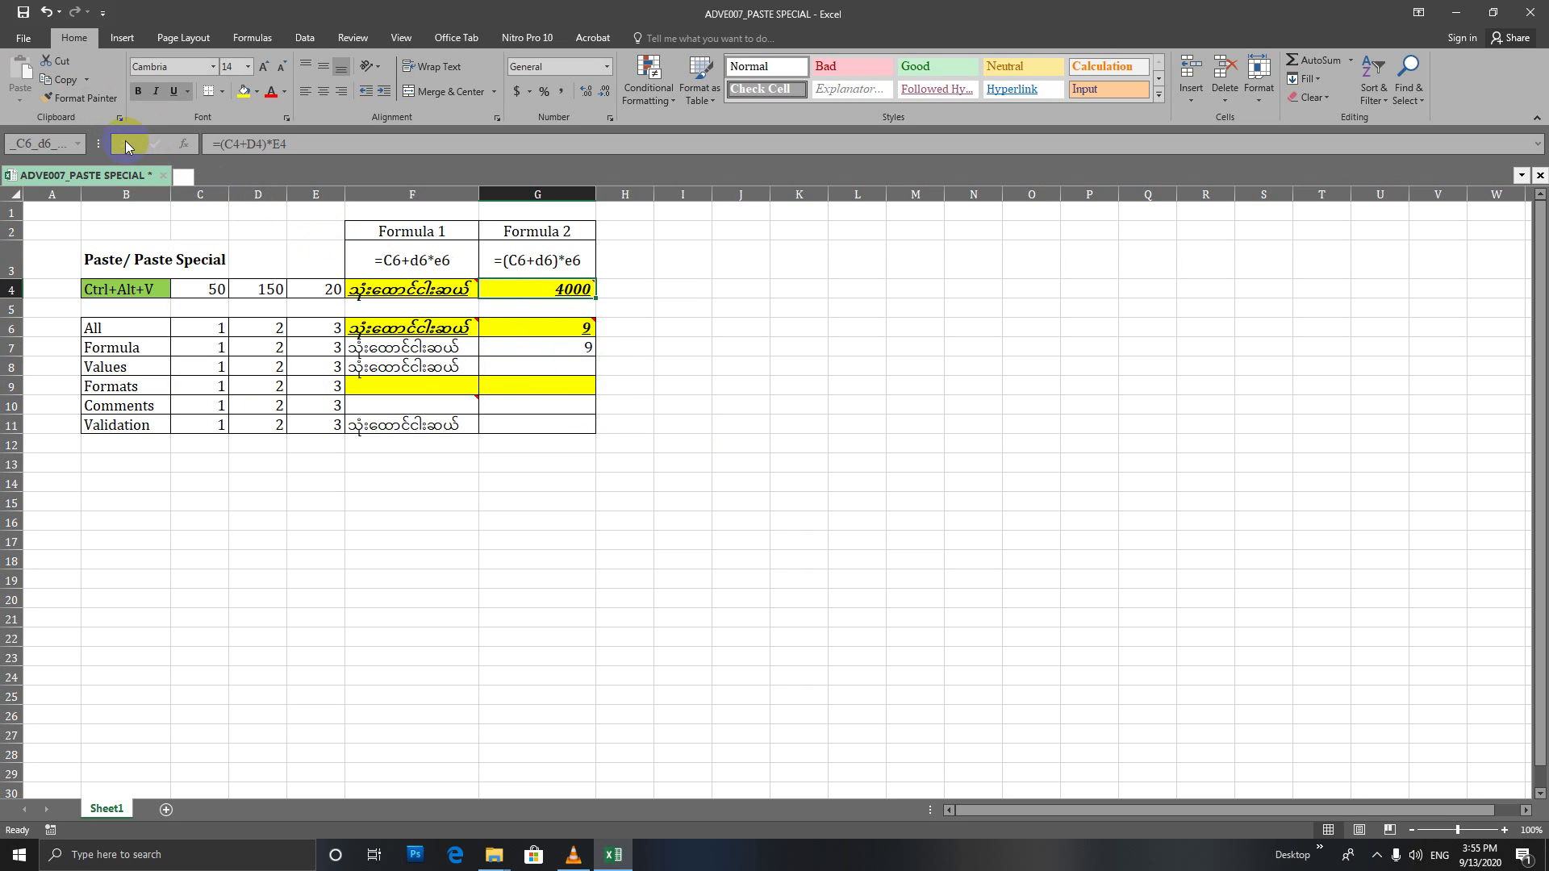
left_click(63, 79)
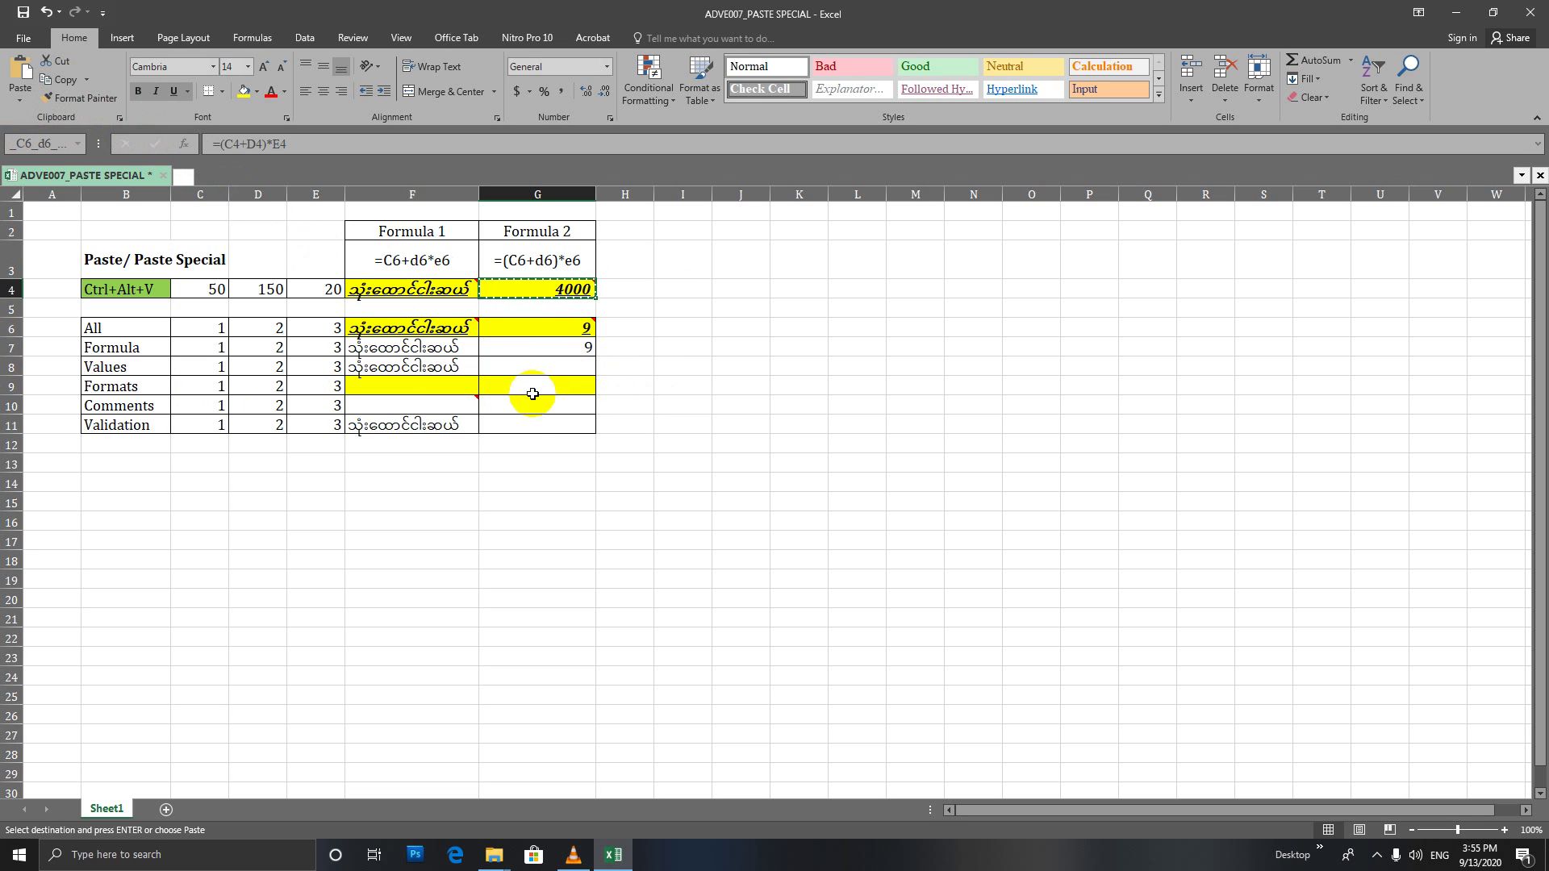
left_click(536, 368)
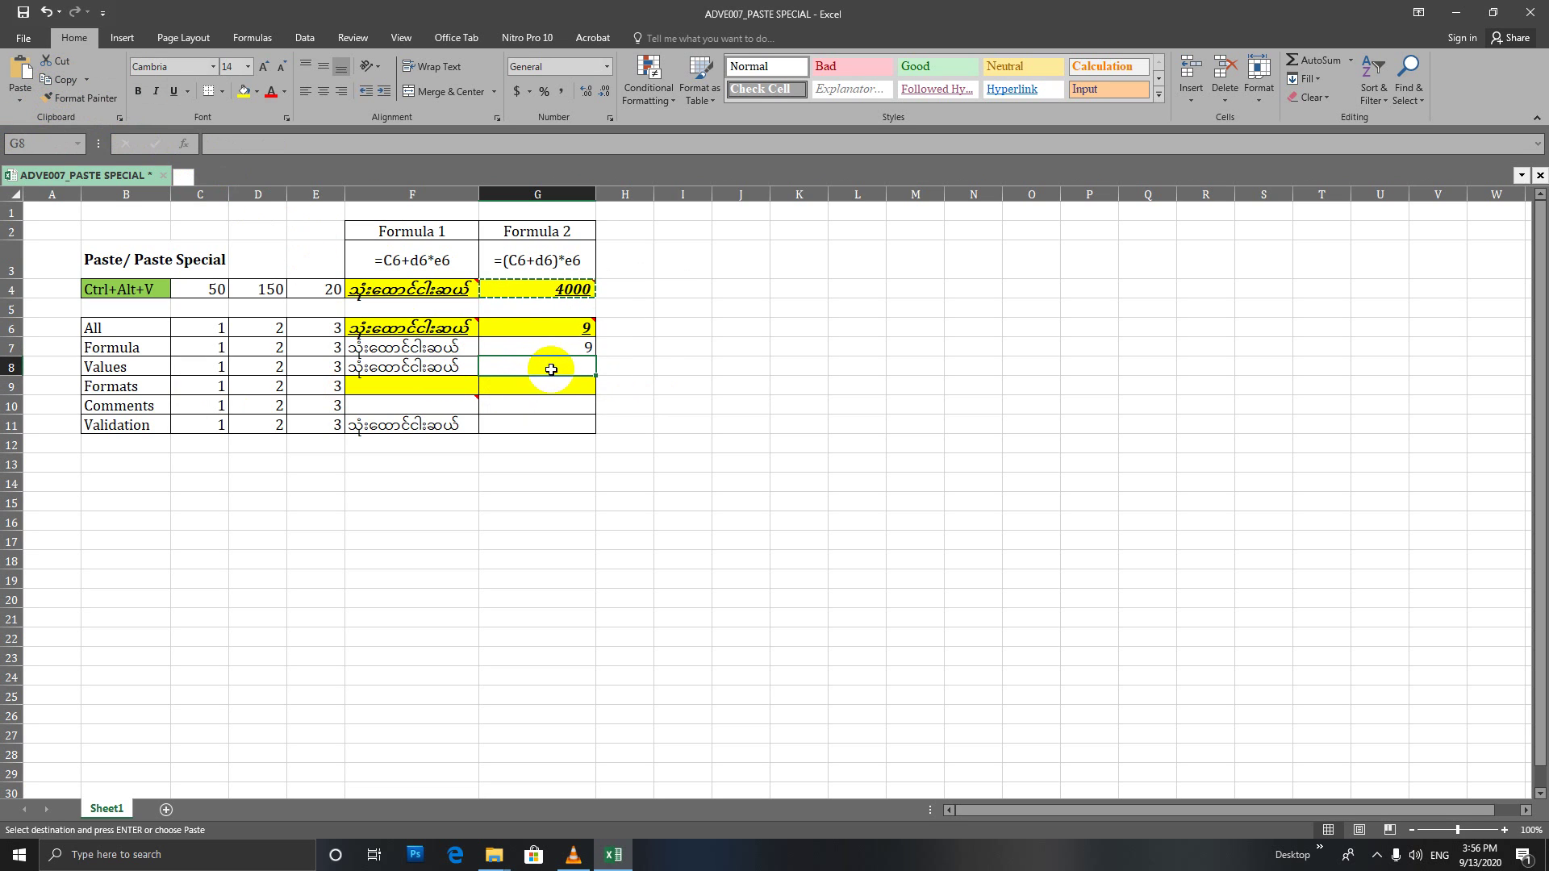
Paste only G4's value into G8 so it shows 4000
key("ctrl+alt+v")
key("v")
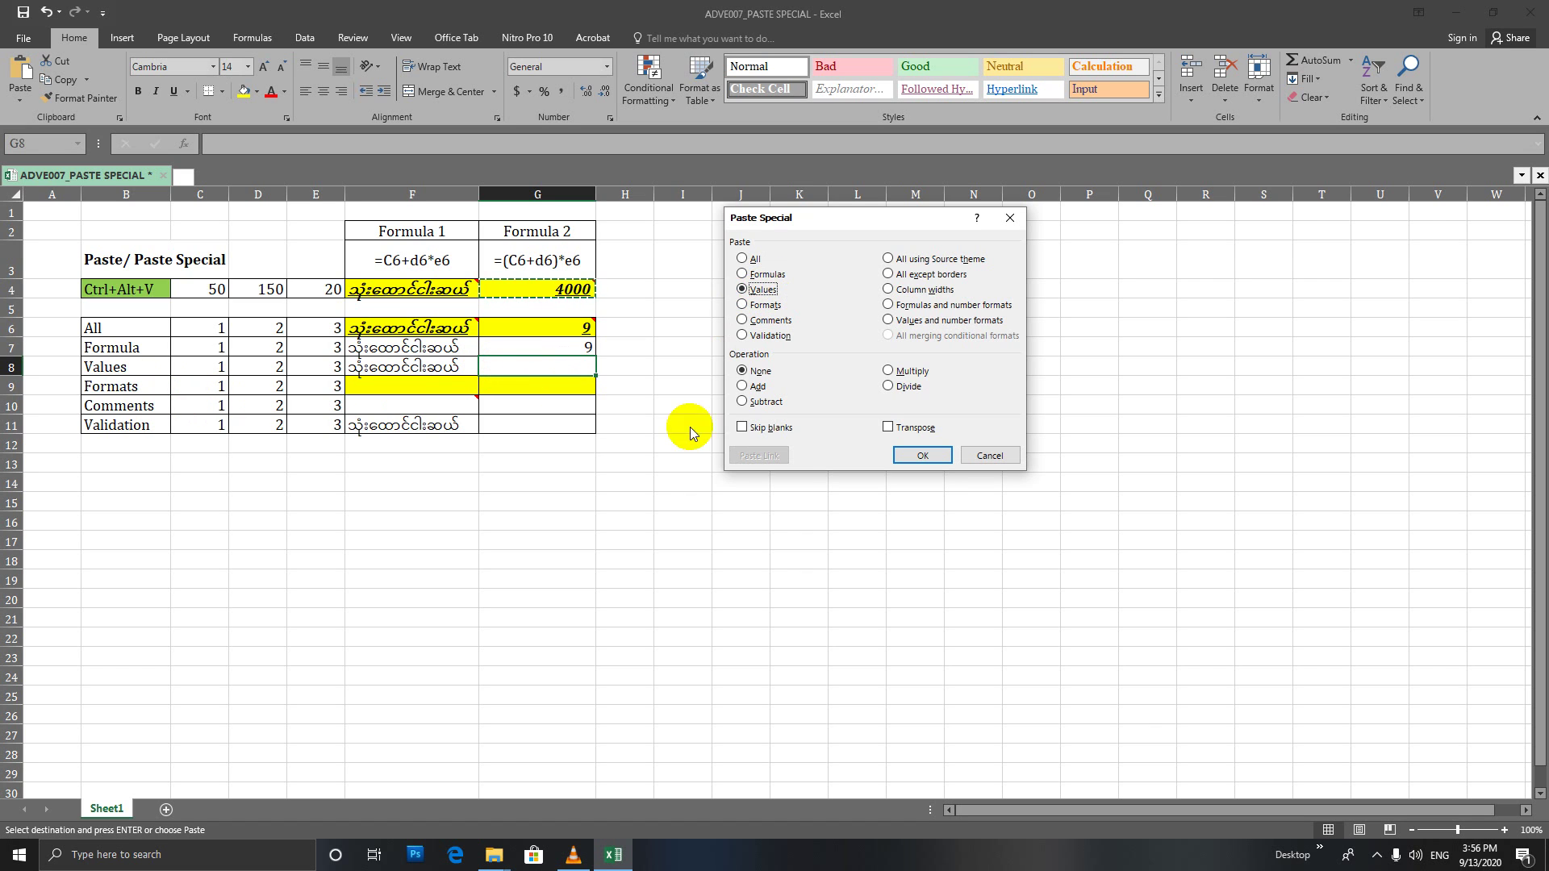
left_click(922, 456)
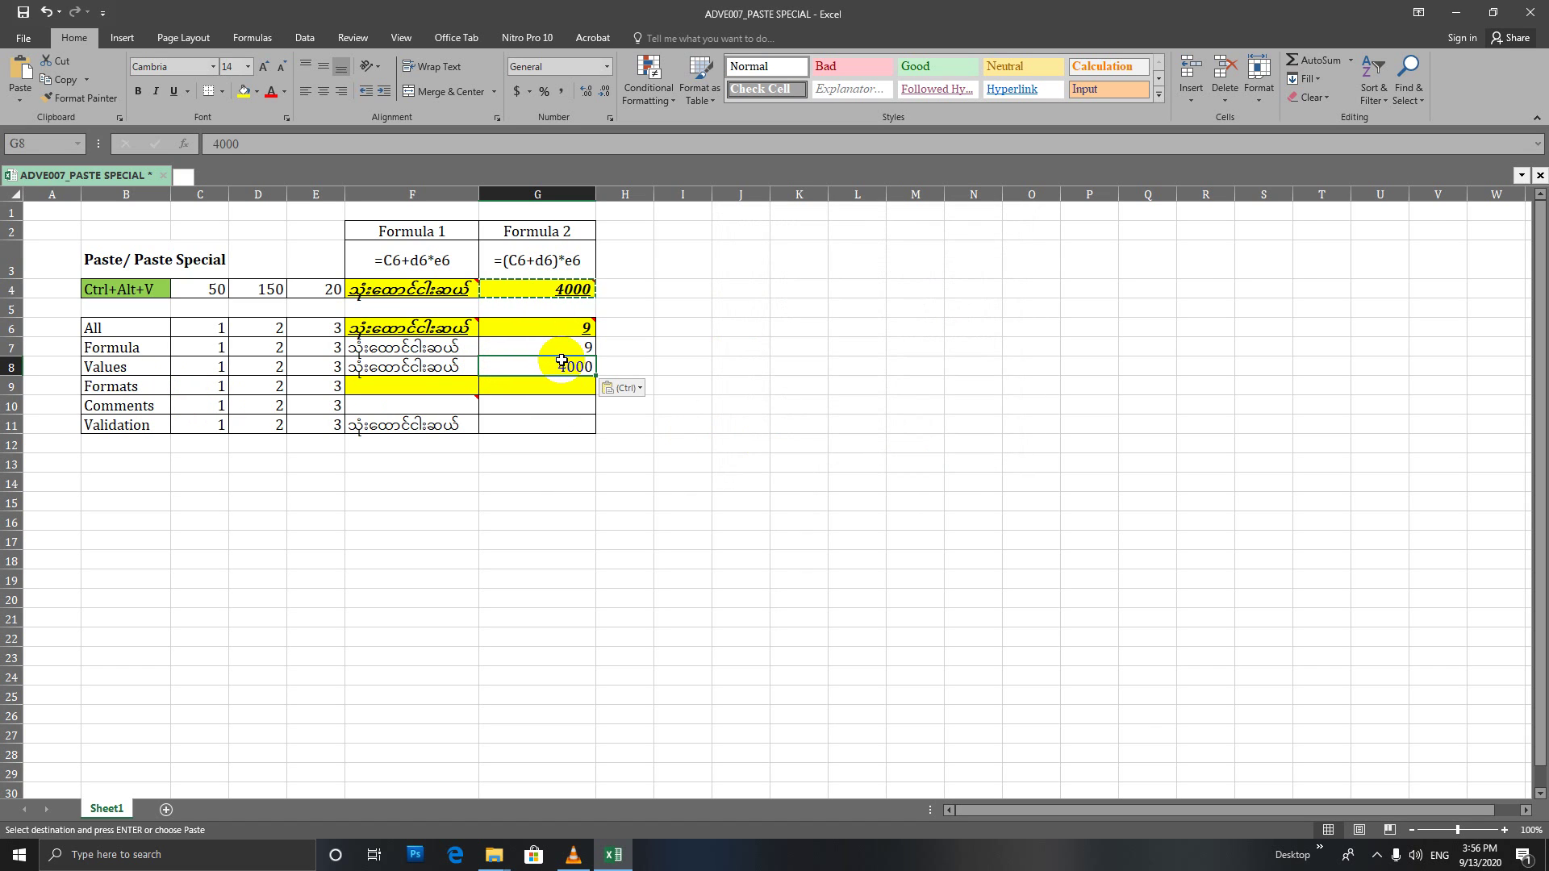
key("ctrl")
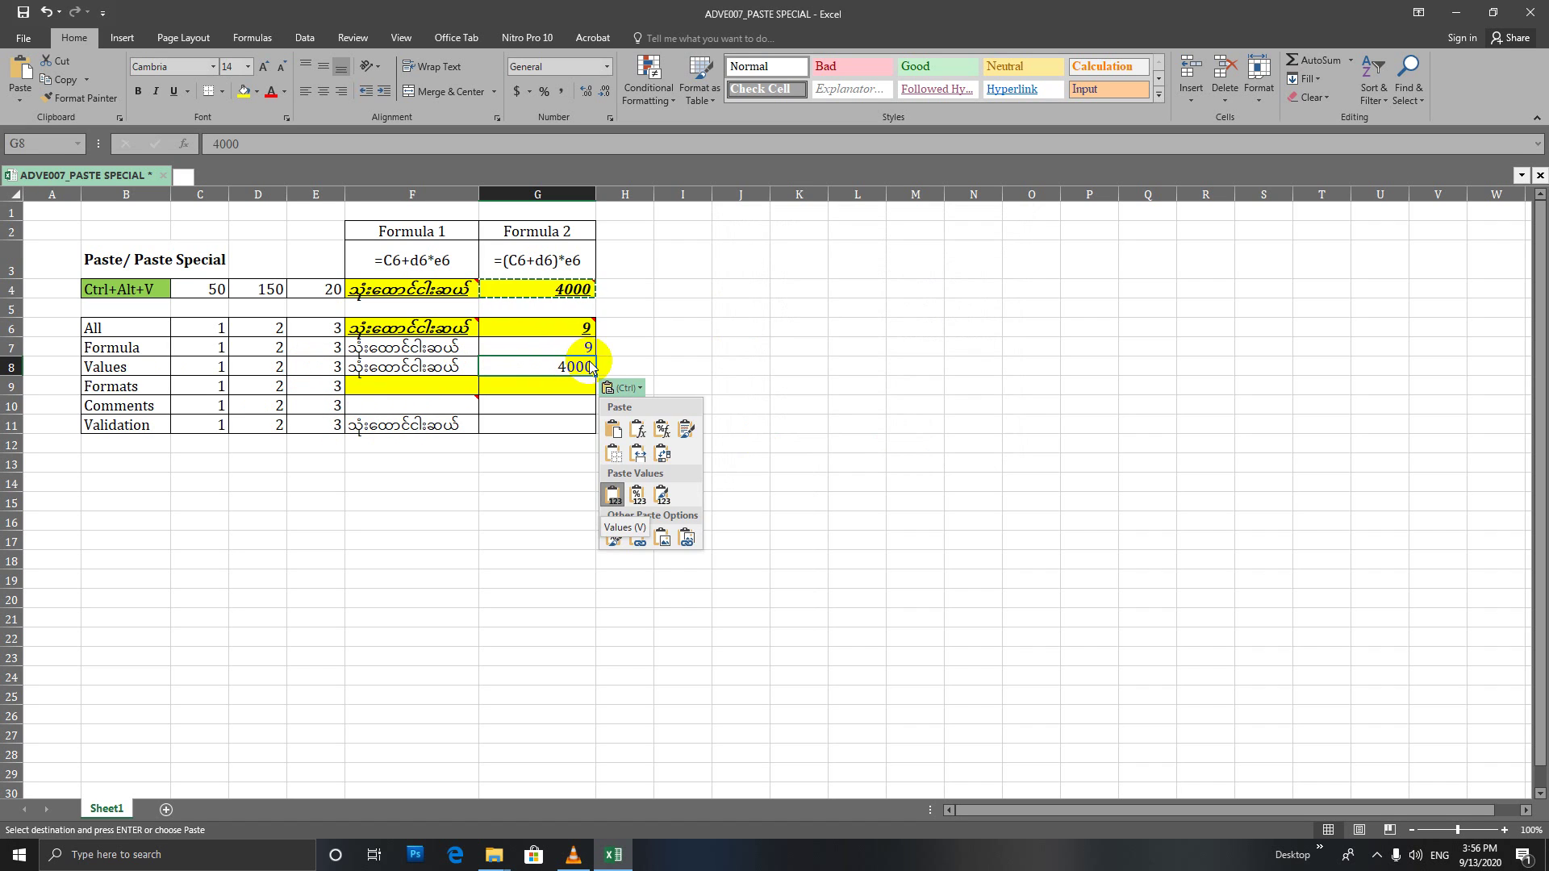
key("Escape")
Paste only G4's 'Resul is 4000' comment into G10 via Paste Special
left_click(559, 409)
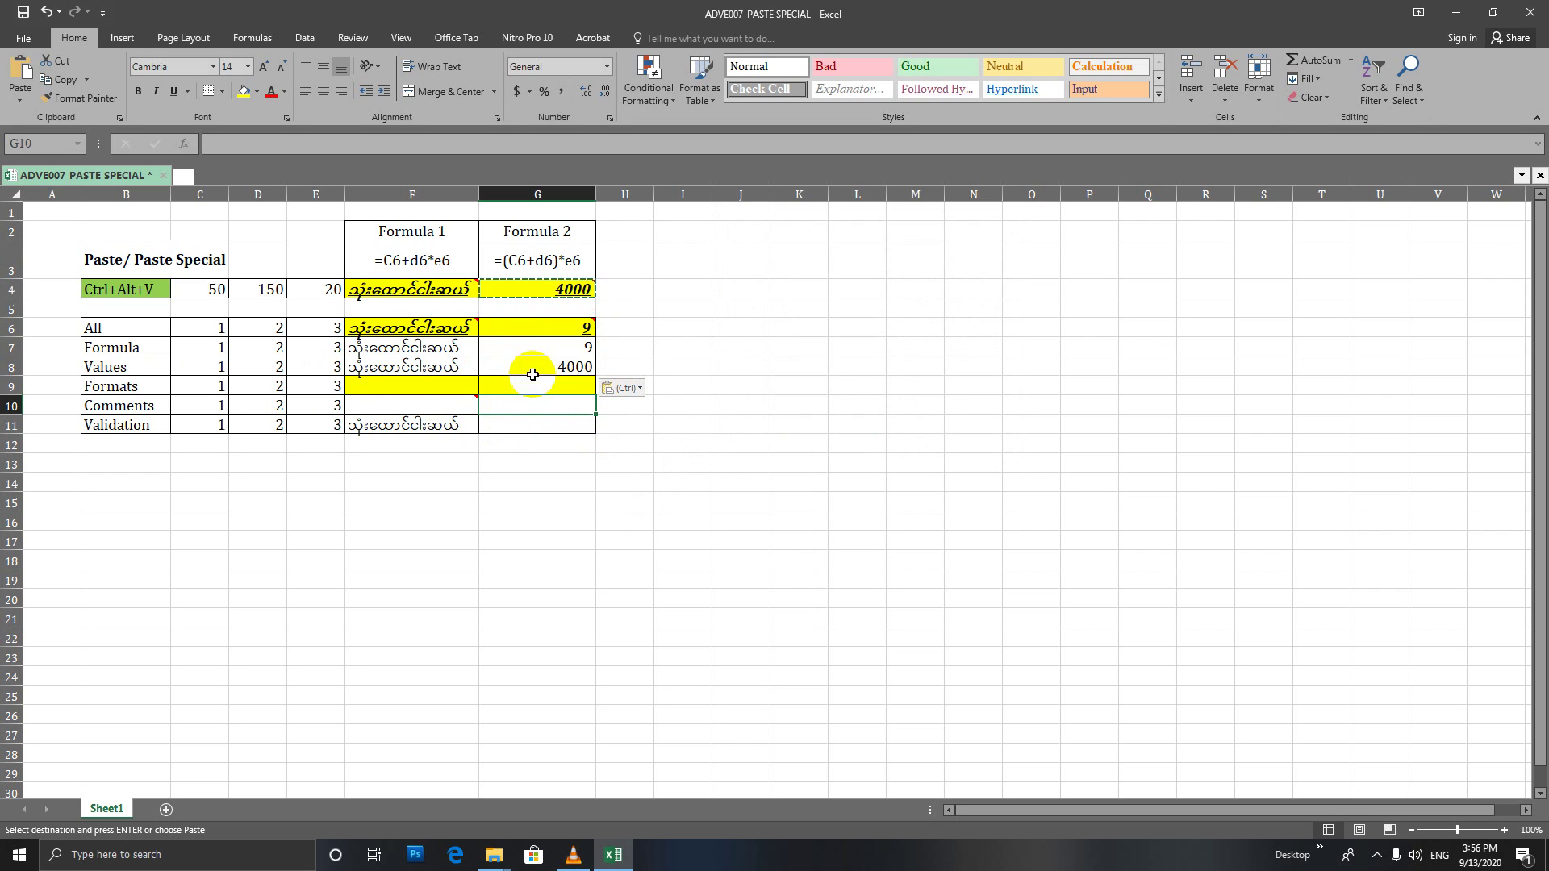
left_click(29, 108)
left_click(41, 271)
left_click(770, 321)
left_click(910, 455)
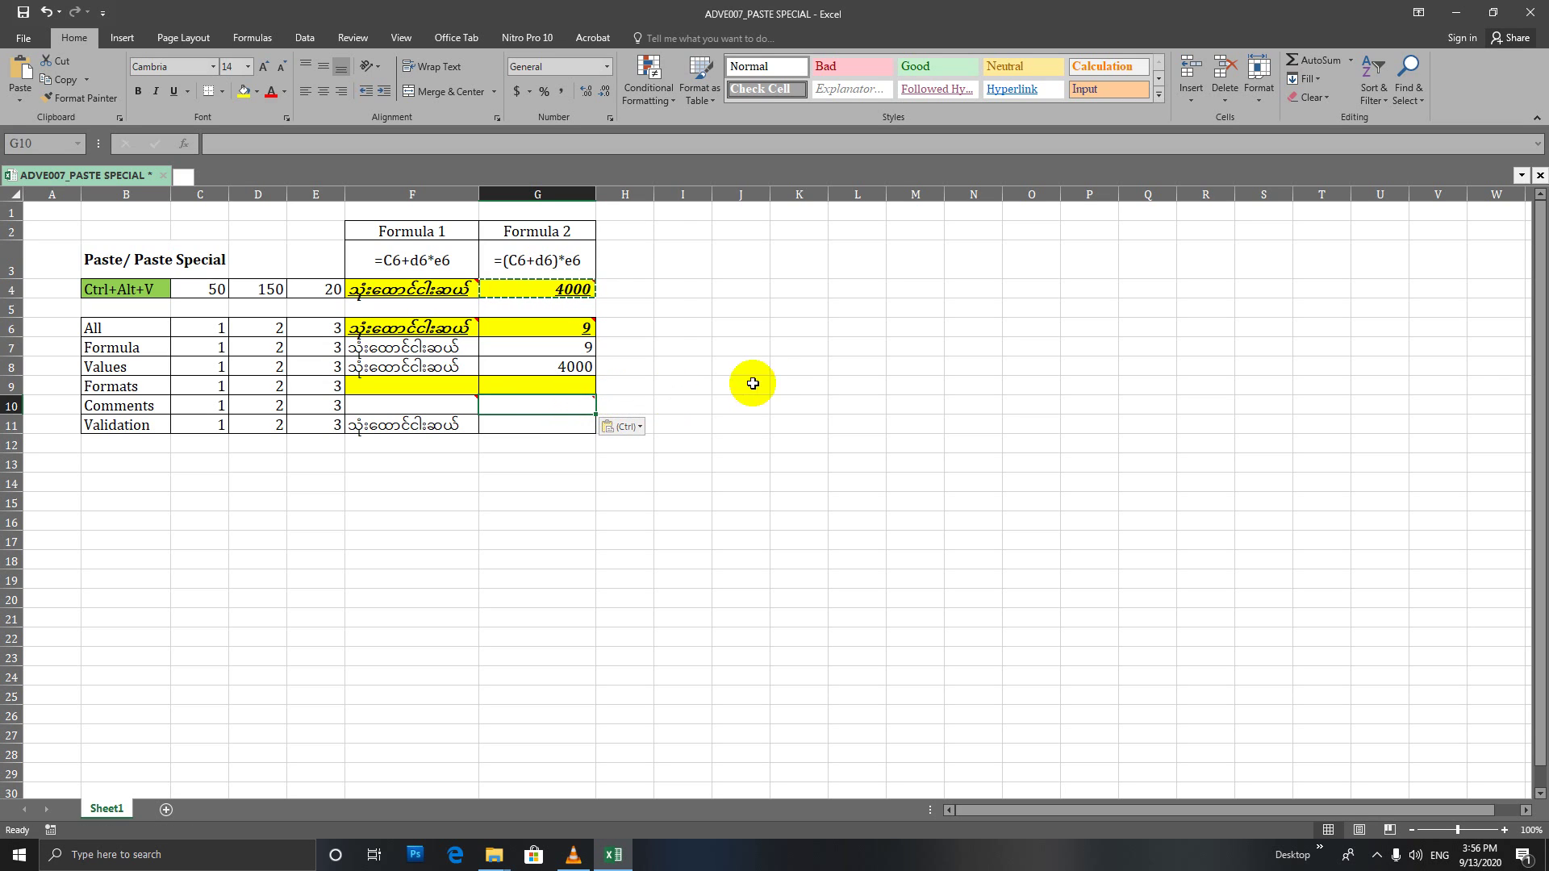
left_click(556, 423)
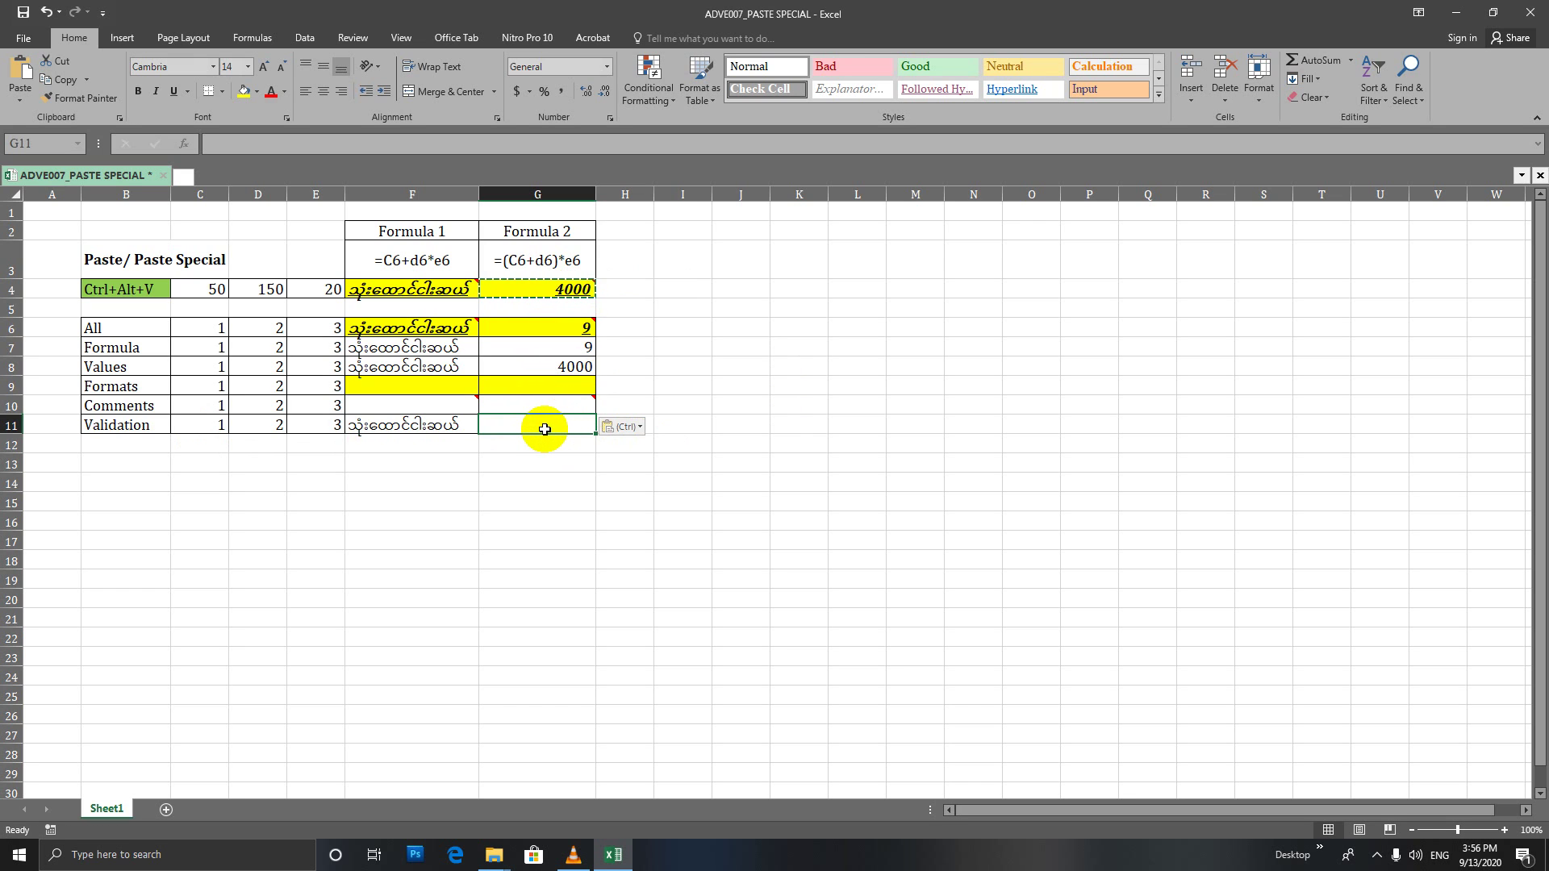
Paste only G4's data validation into G11 via Paste Special
left_click(19, 98)
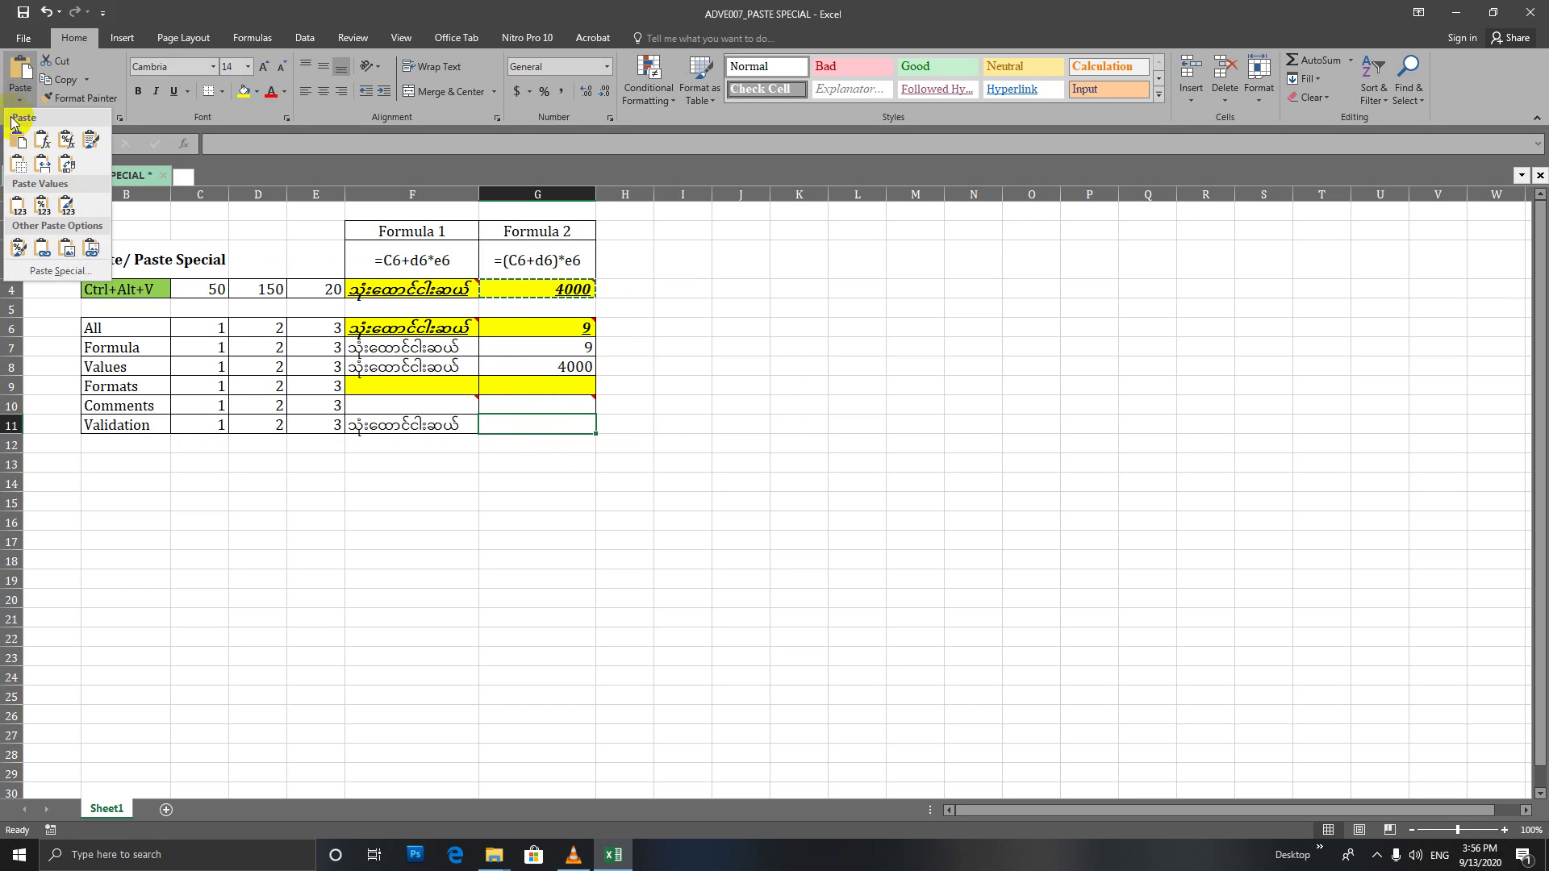
left_click(63, 269)
left_click(758, 335)
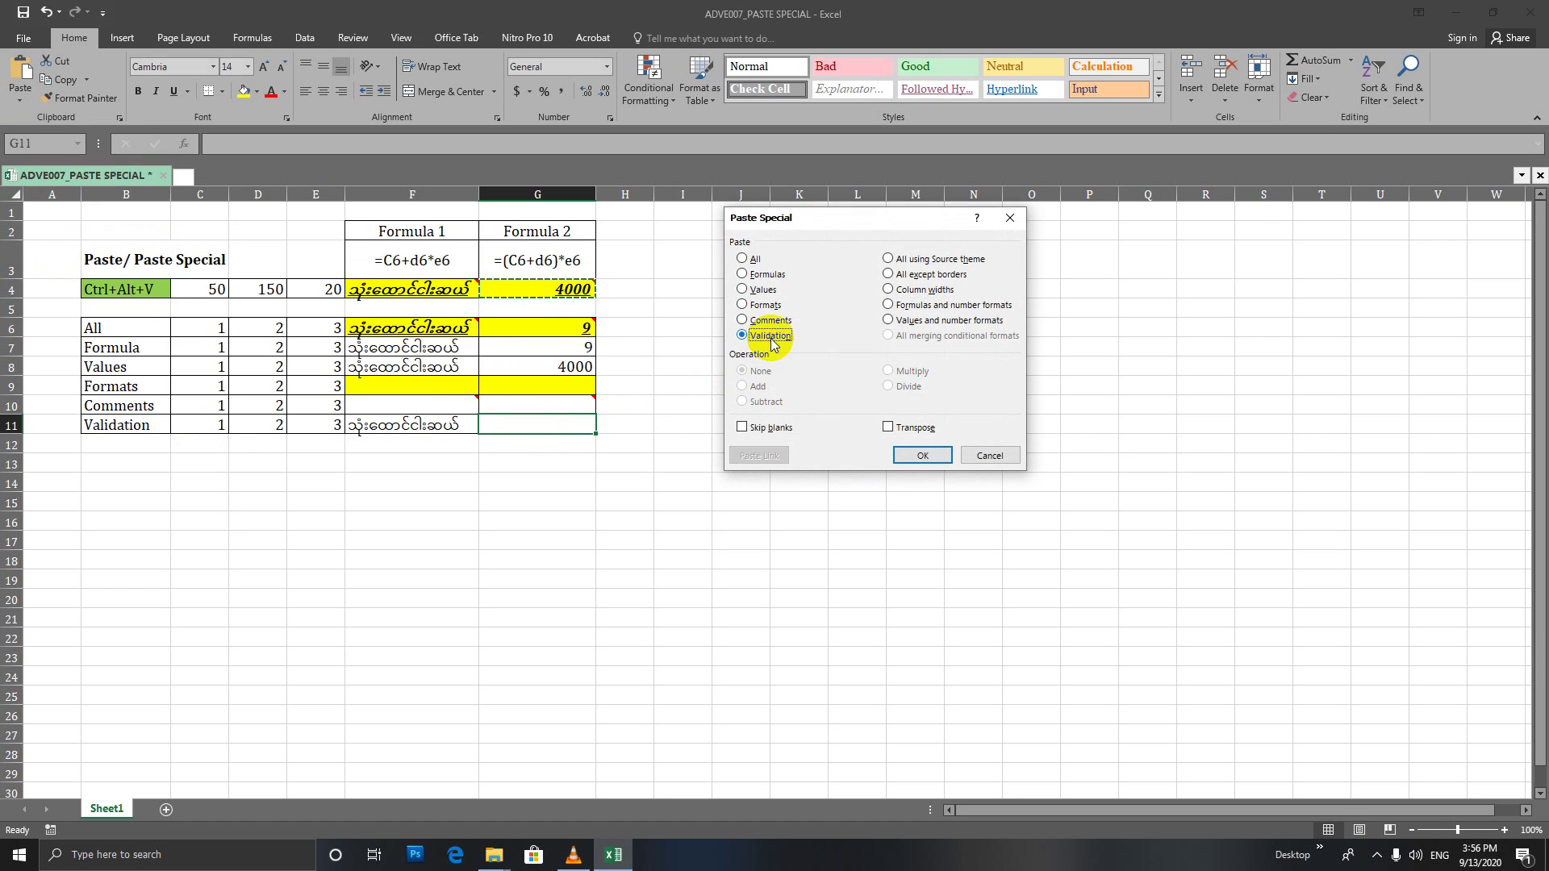
left_click(924, 457)
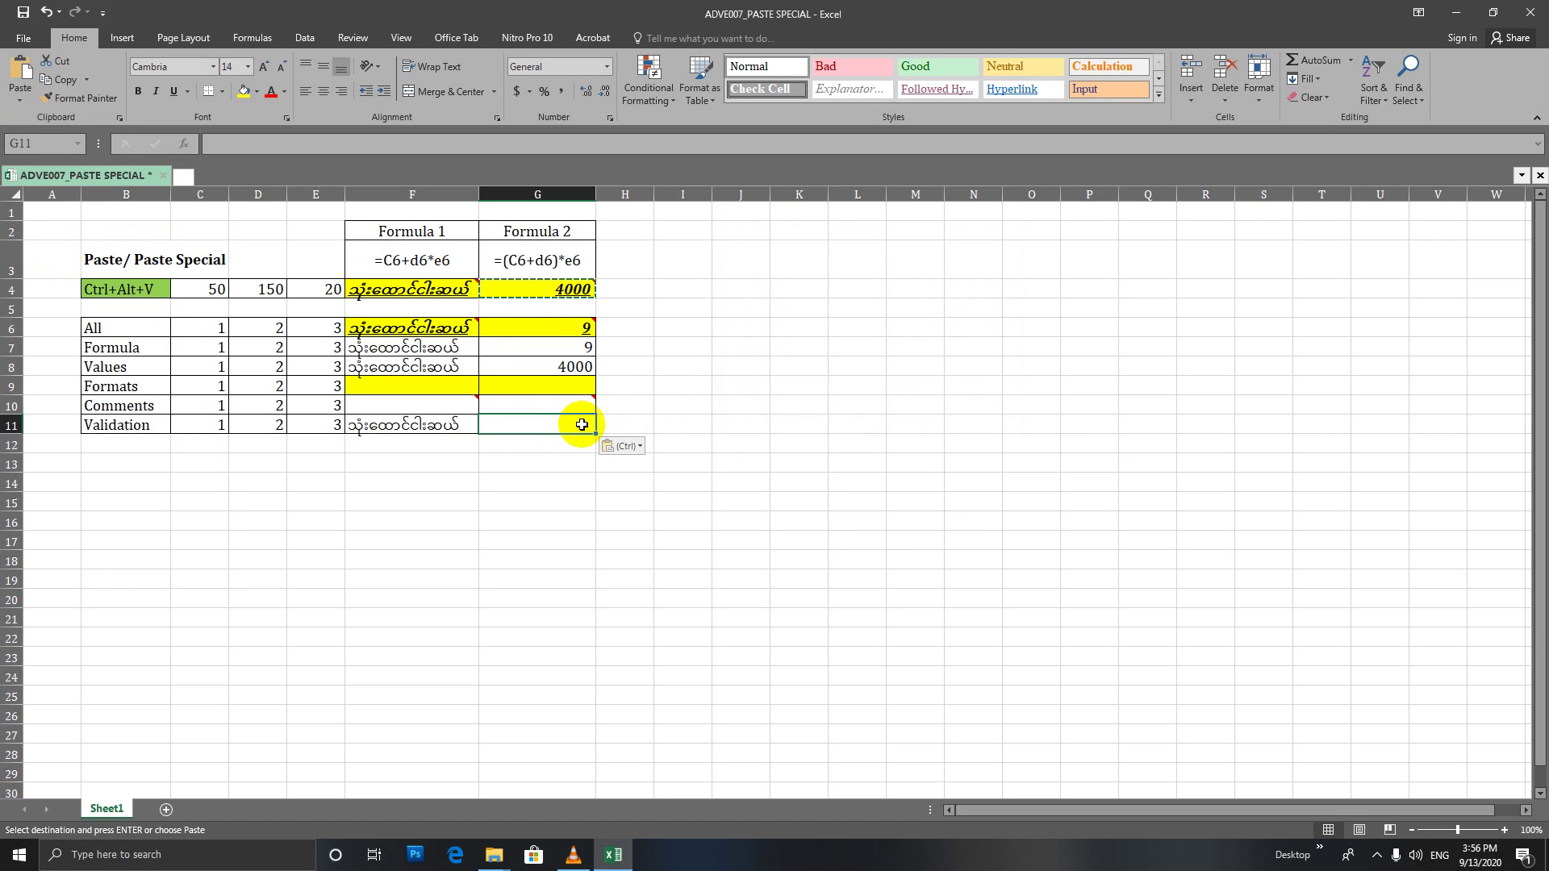
Clear the copy outline around G4 and check the comment in G10
left_click(575, 288)
key("Escape")
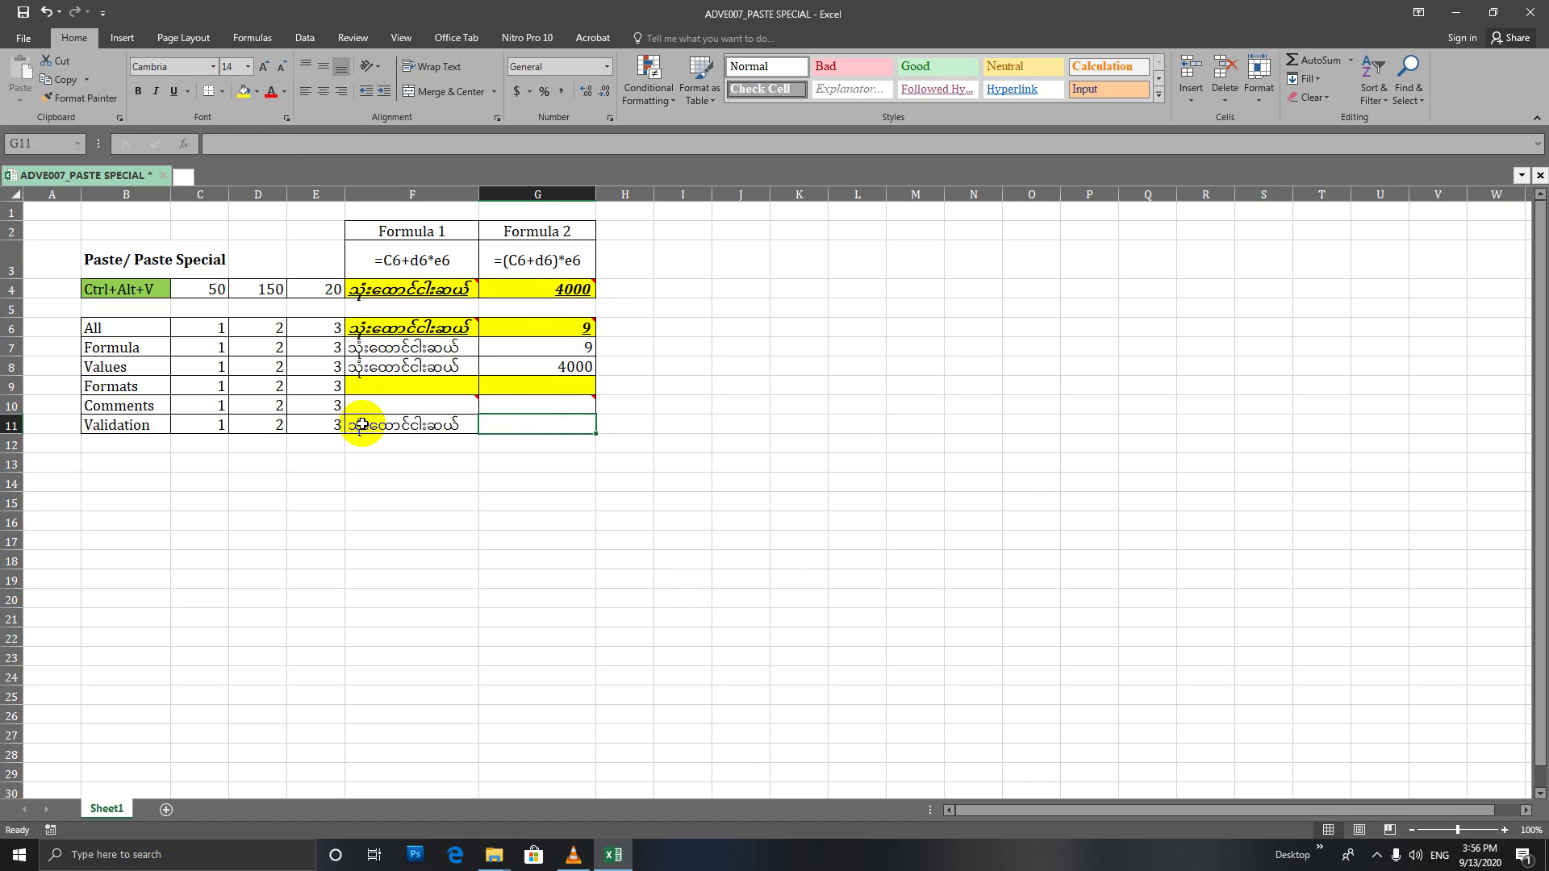
left_click(569, 402)
mouse_move(537, 405)
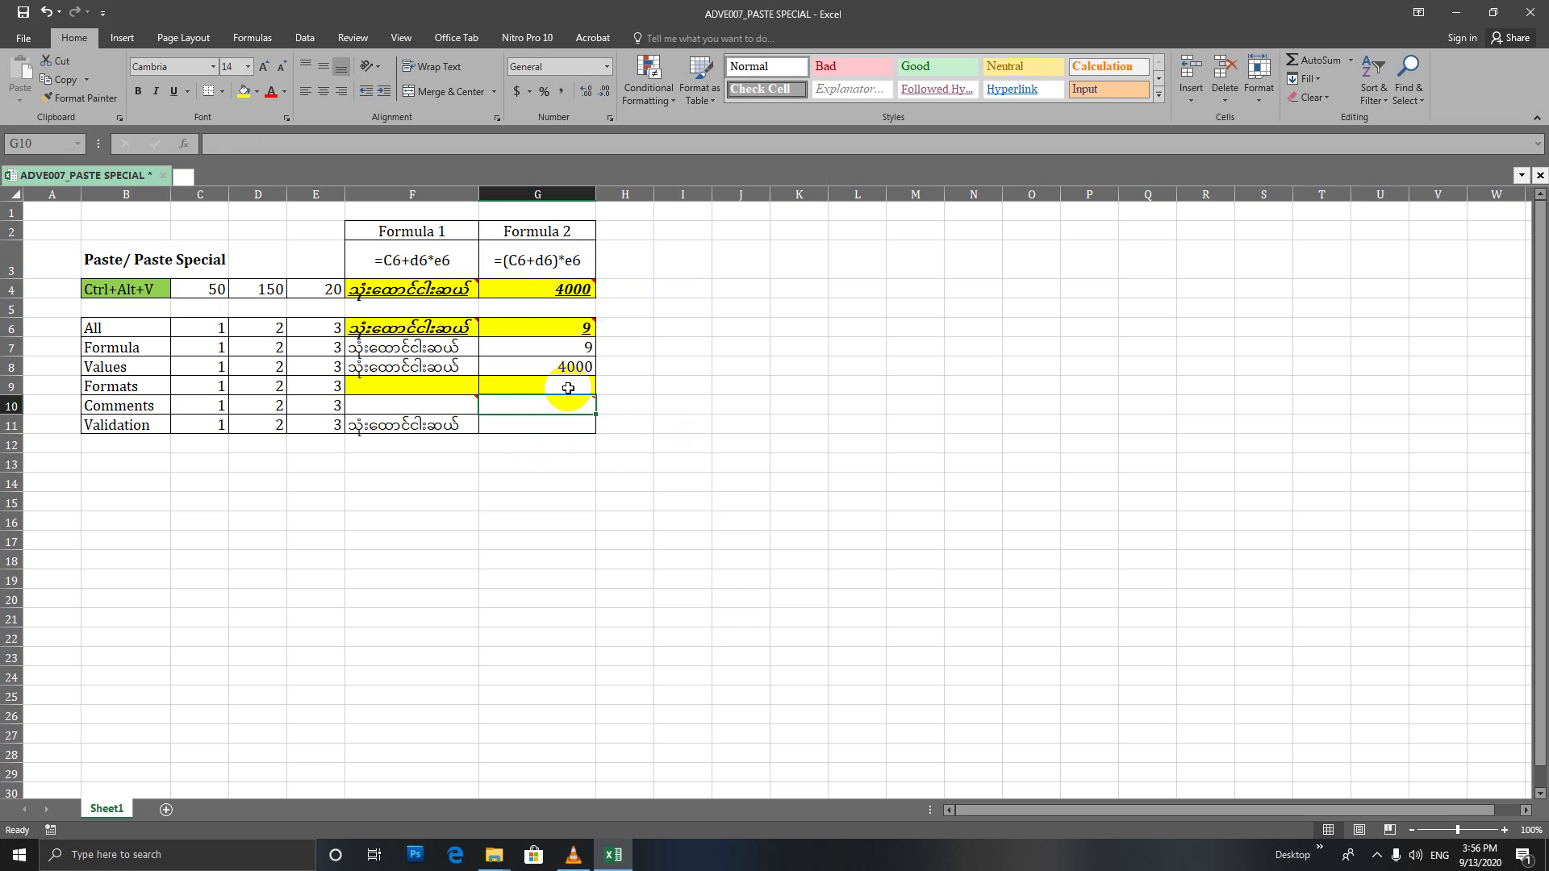
Inspect the pasted results in G9, G8 and G7
left_click(568, 389)
left_click(565, 368)
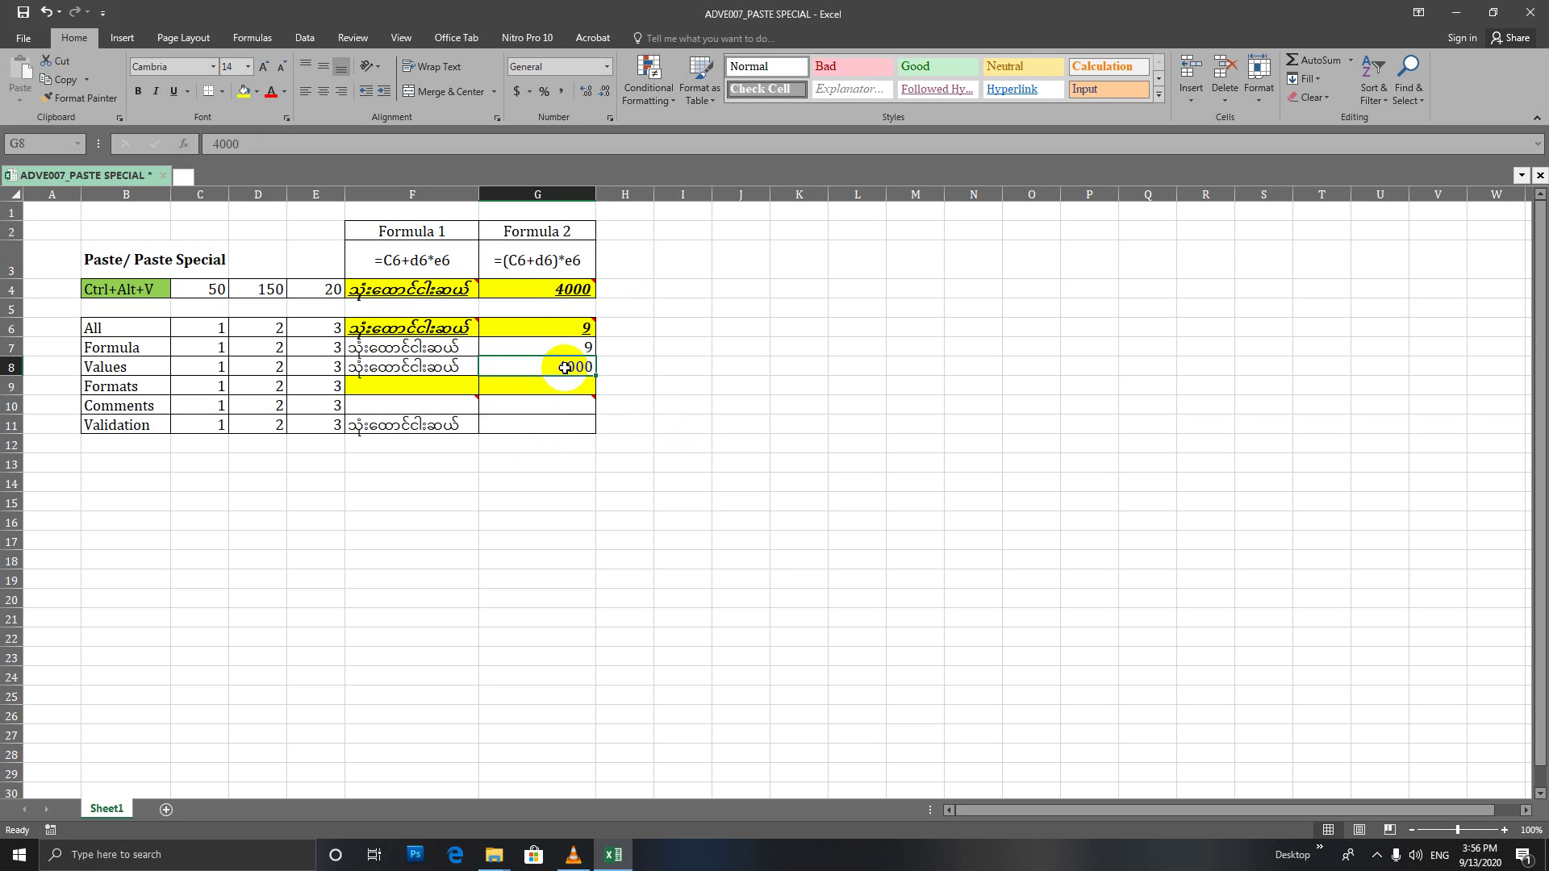
left_click(562, 349)
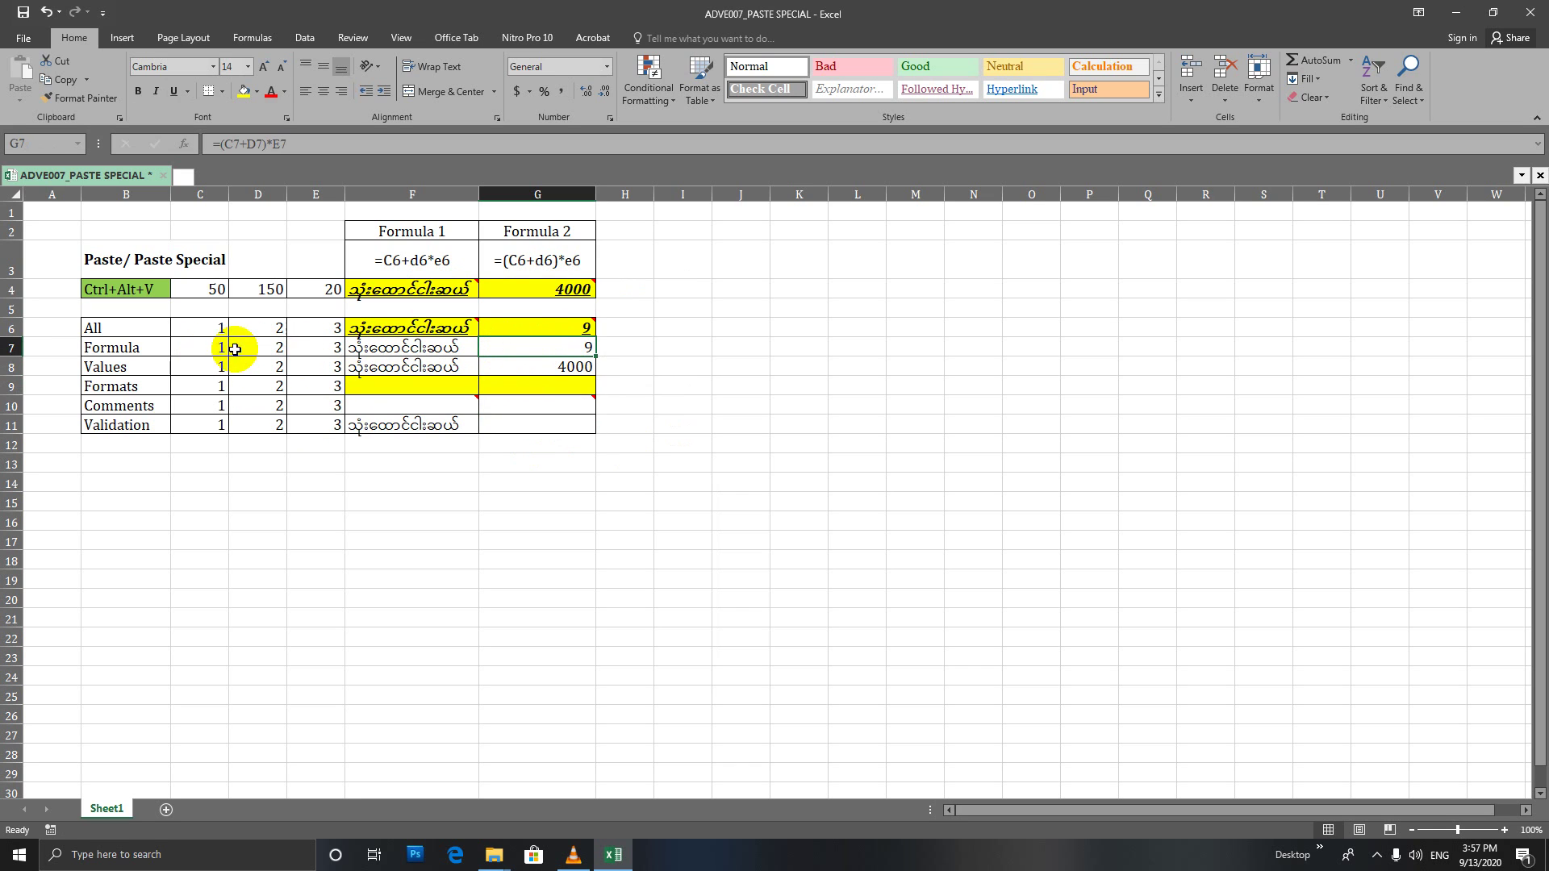
Change C7 to 2 so G7 recalculates to 12, then view G6's comment
left_click(202, 347)
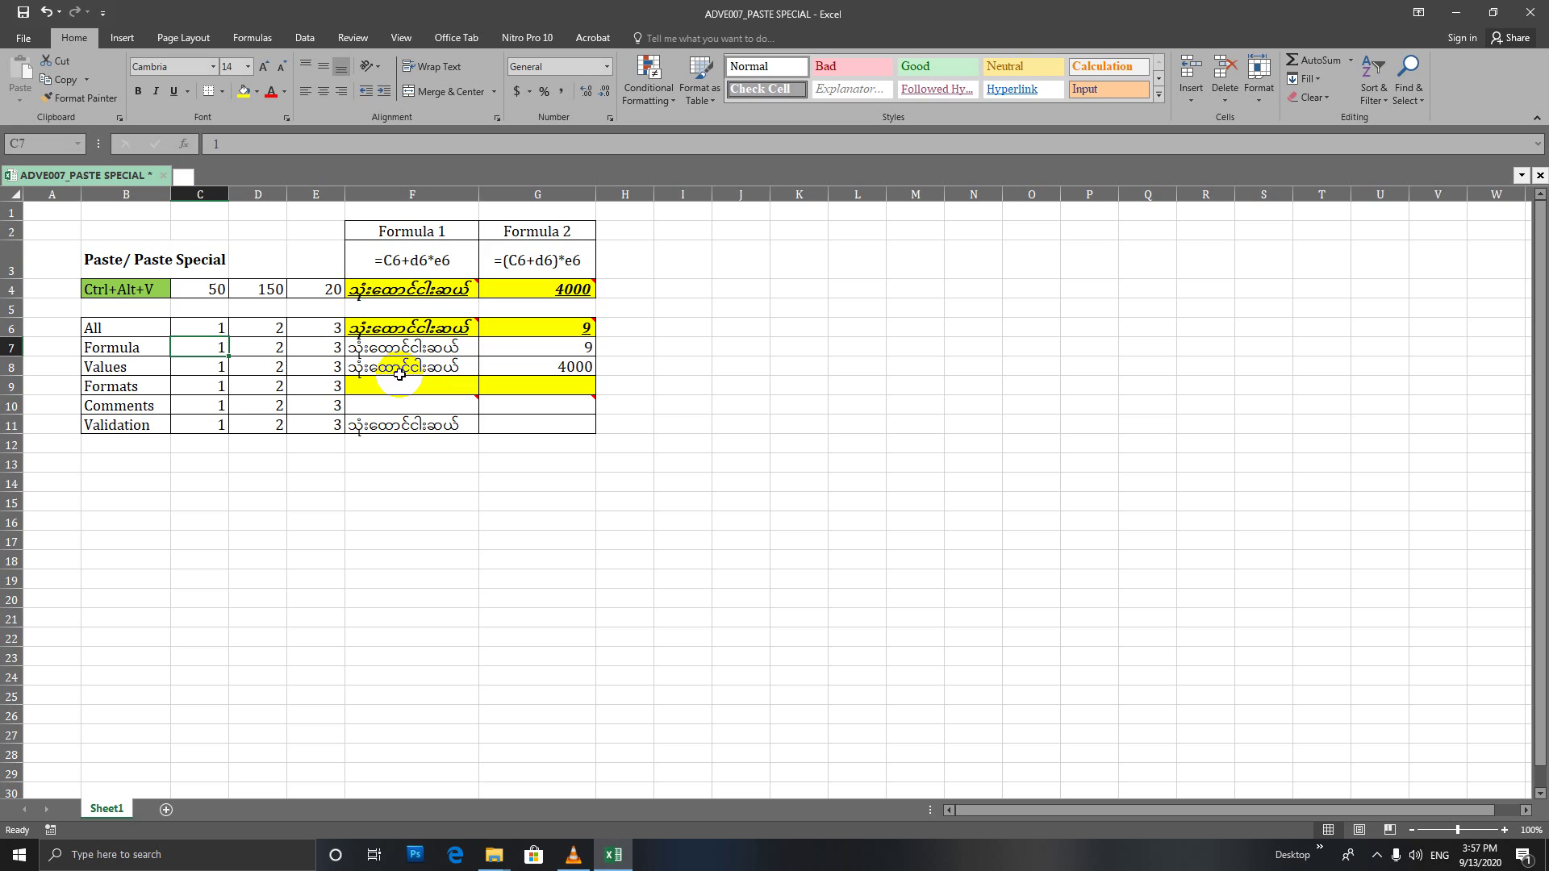
type("2")
key("Return")
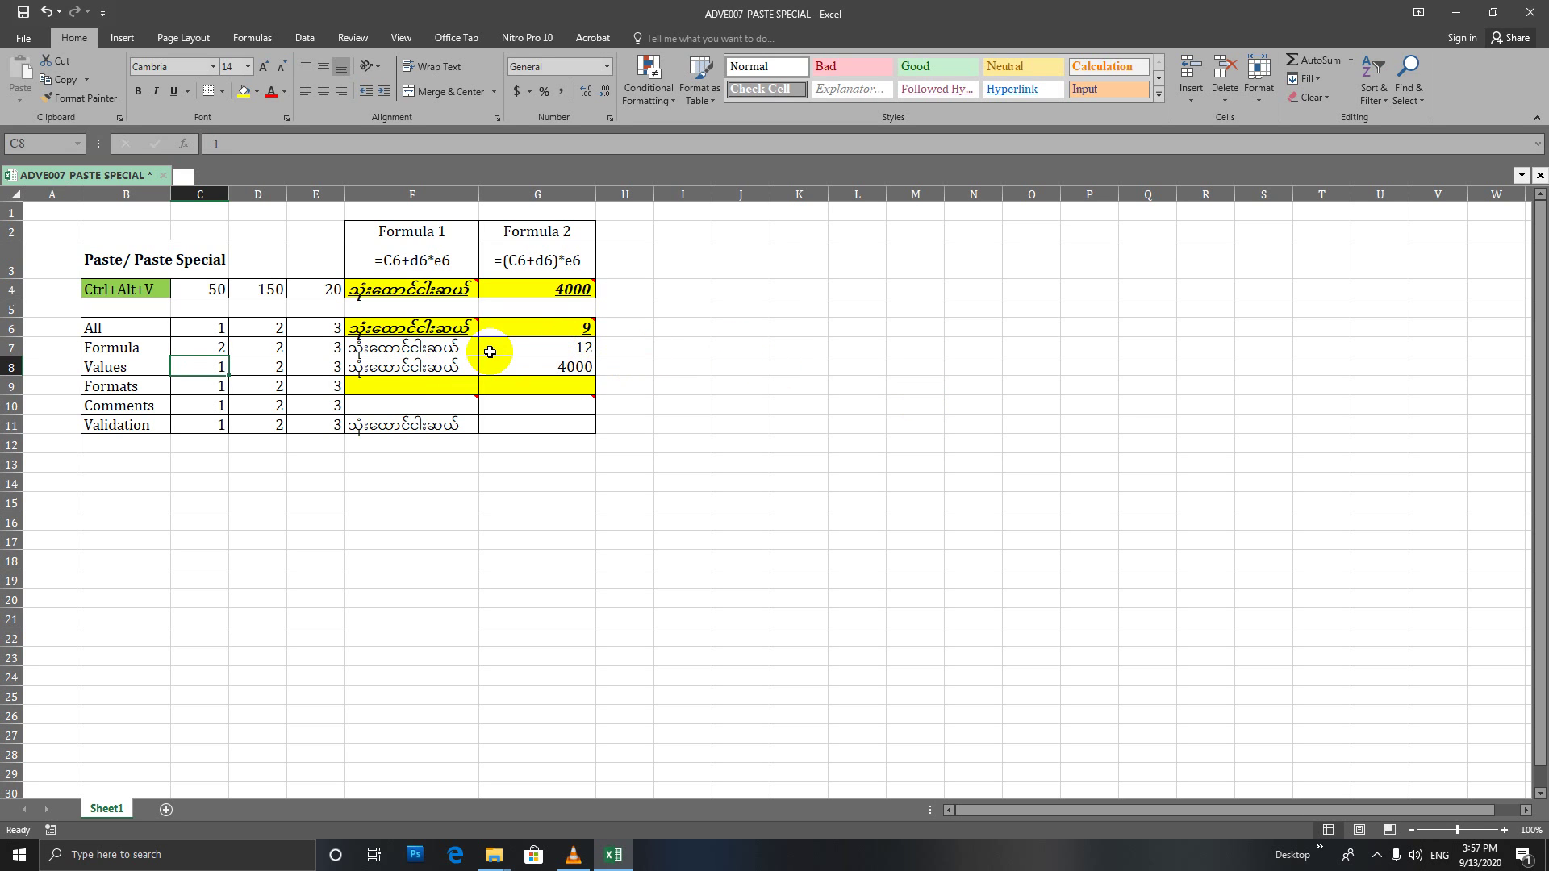
left_click(566, 335)
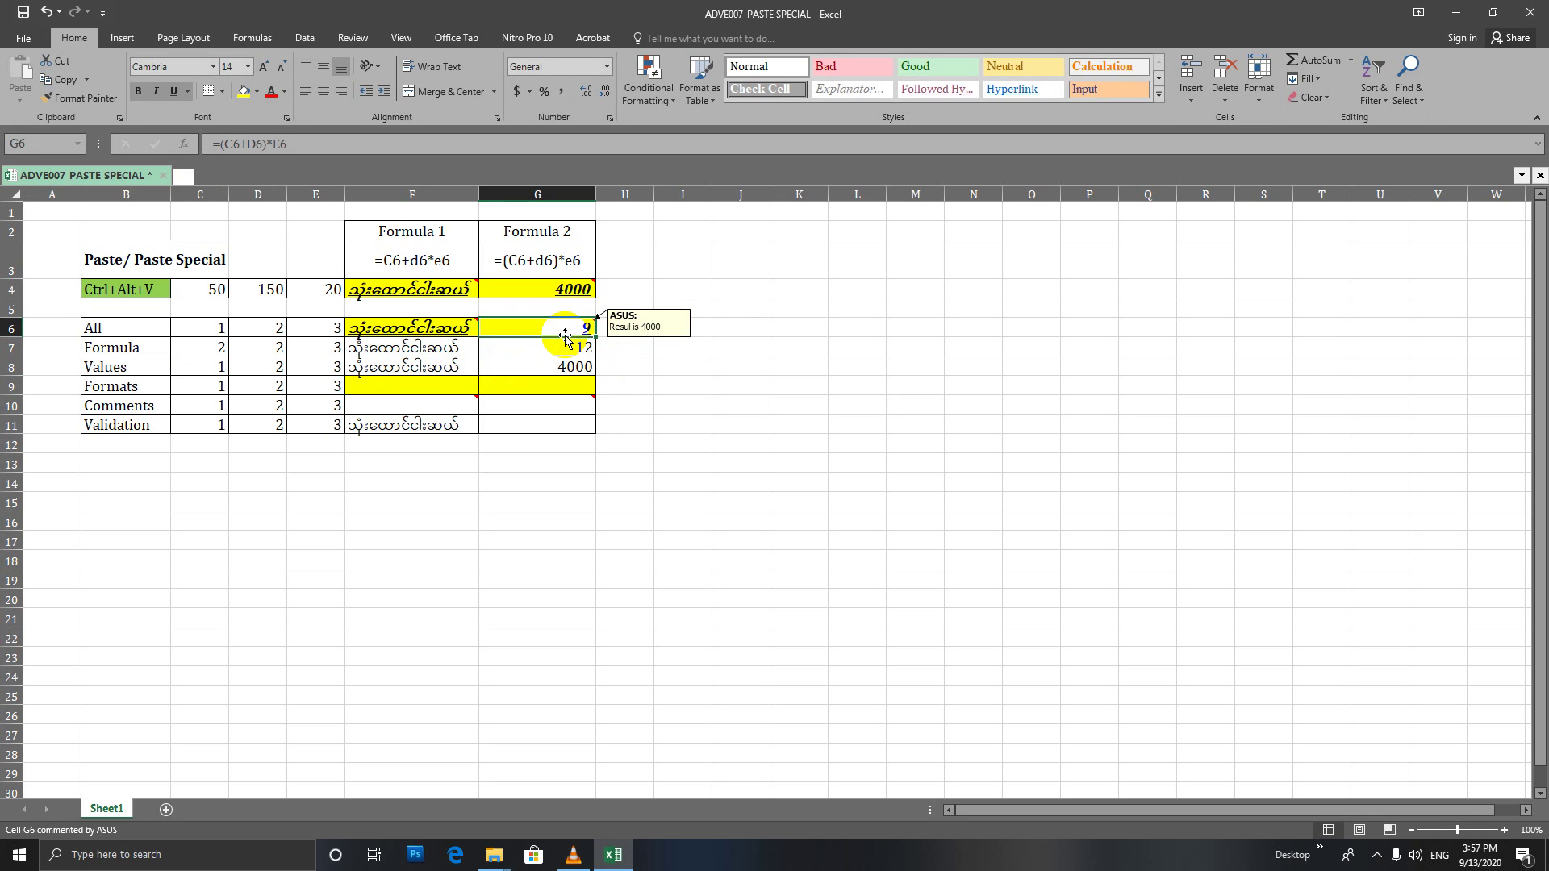